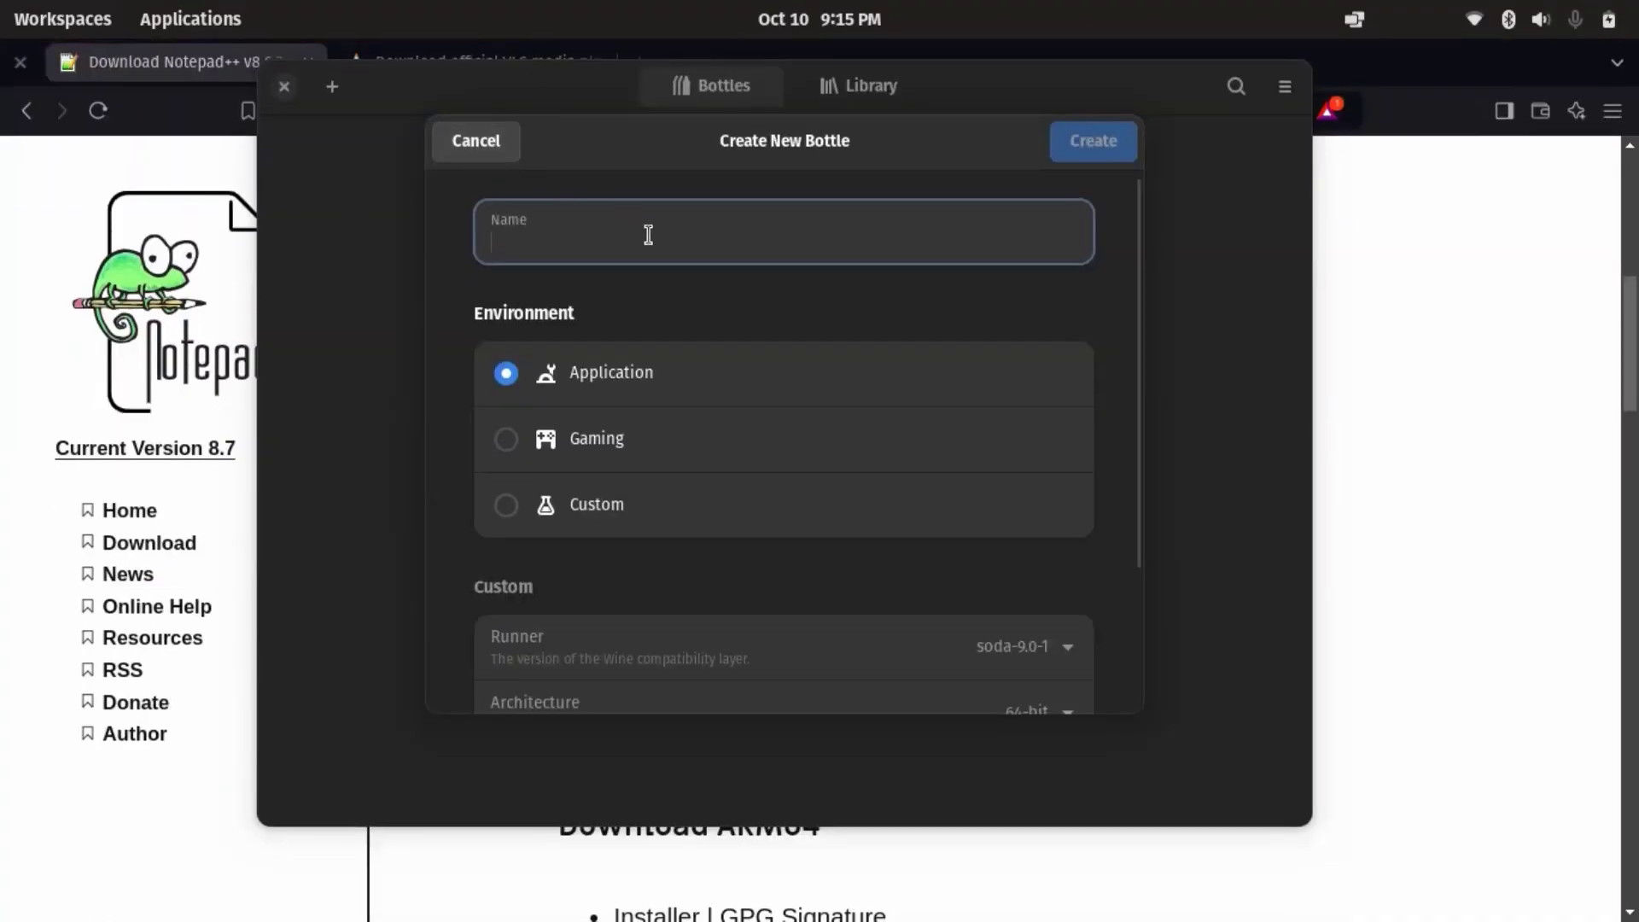
Create an Application bottle named 'npp'
type("npp")
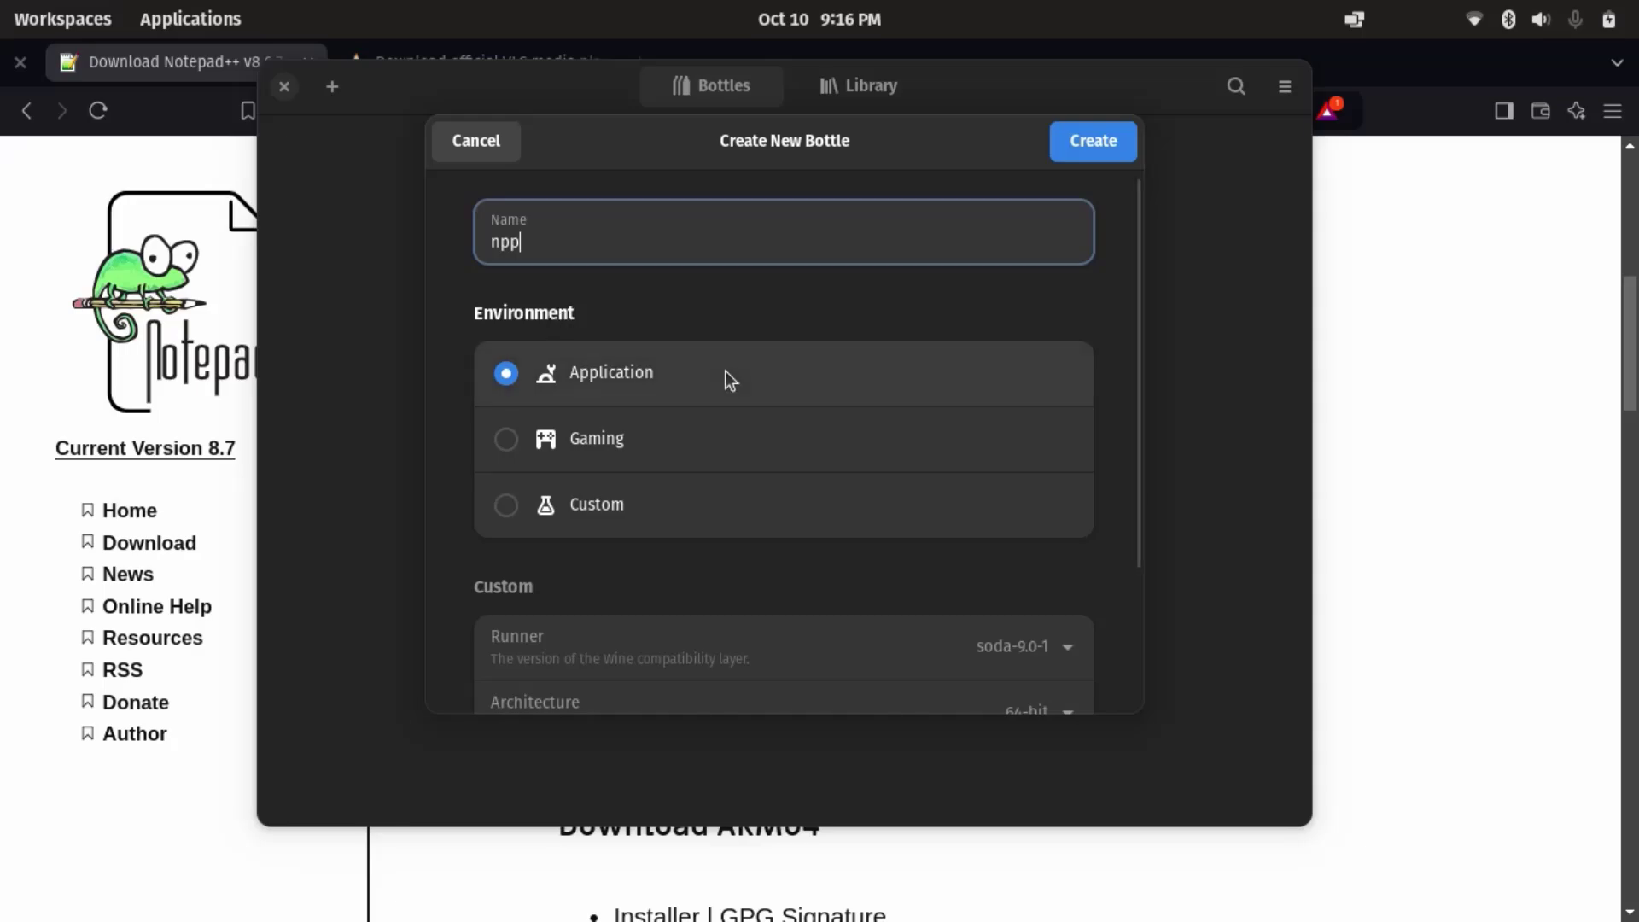
scroll(1113, 480, "down", 3)
left_click(1120, 138)
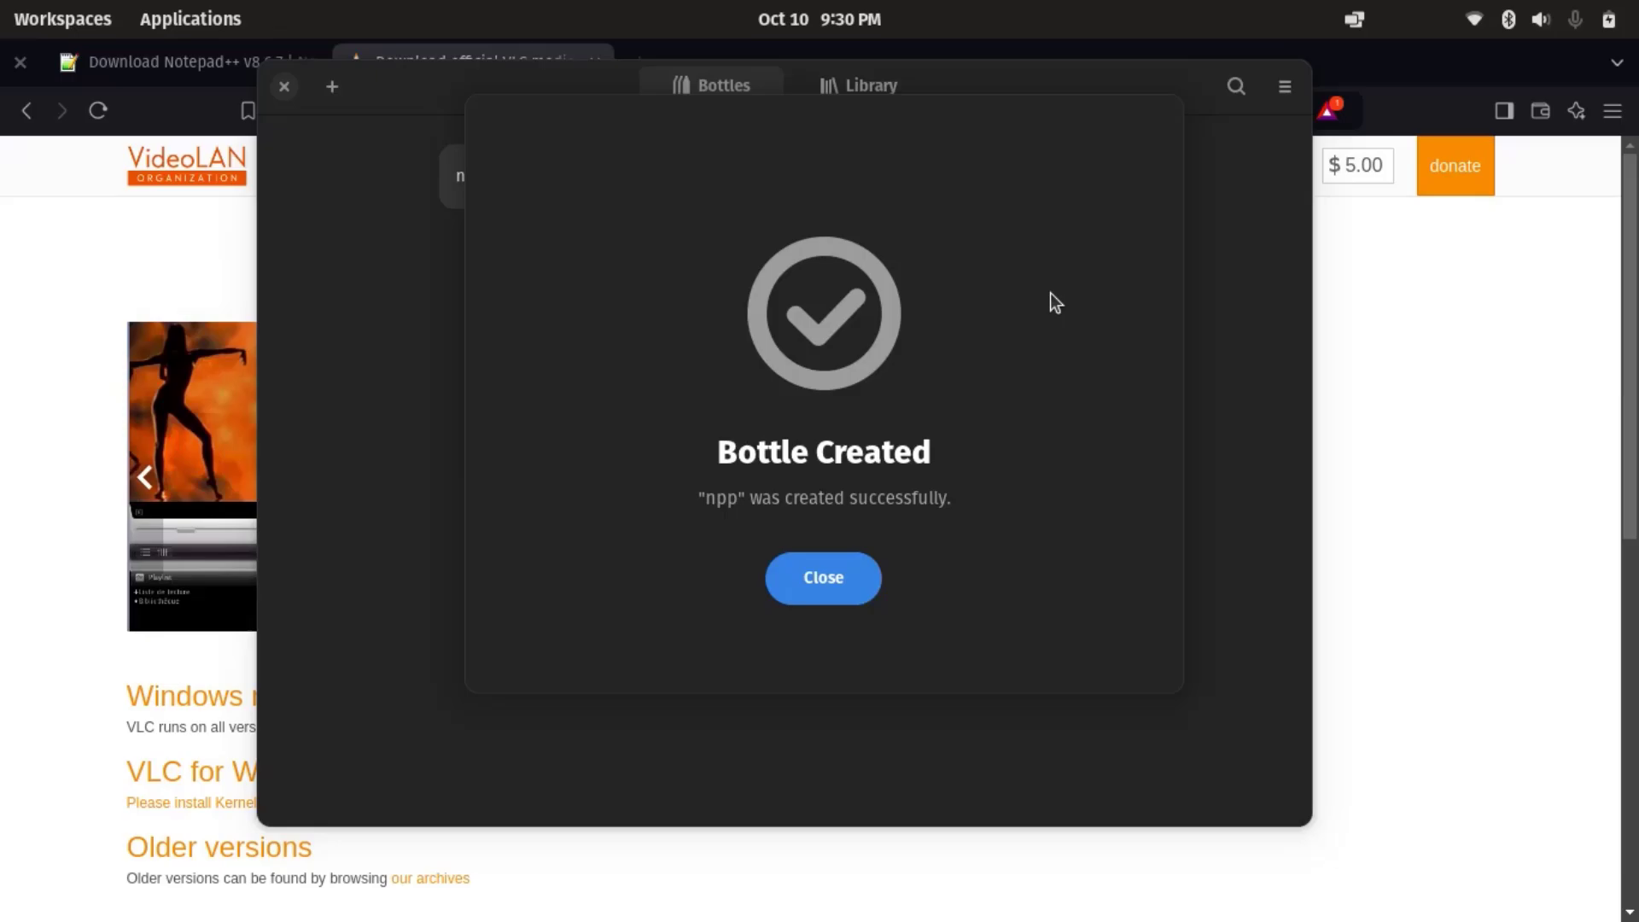
key("Escape")
Run the Notepad++ installer inside npp and choose English as the installer language
left_click(773, 271)
left_click(681, 454)
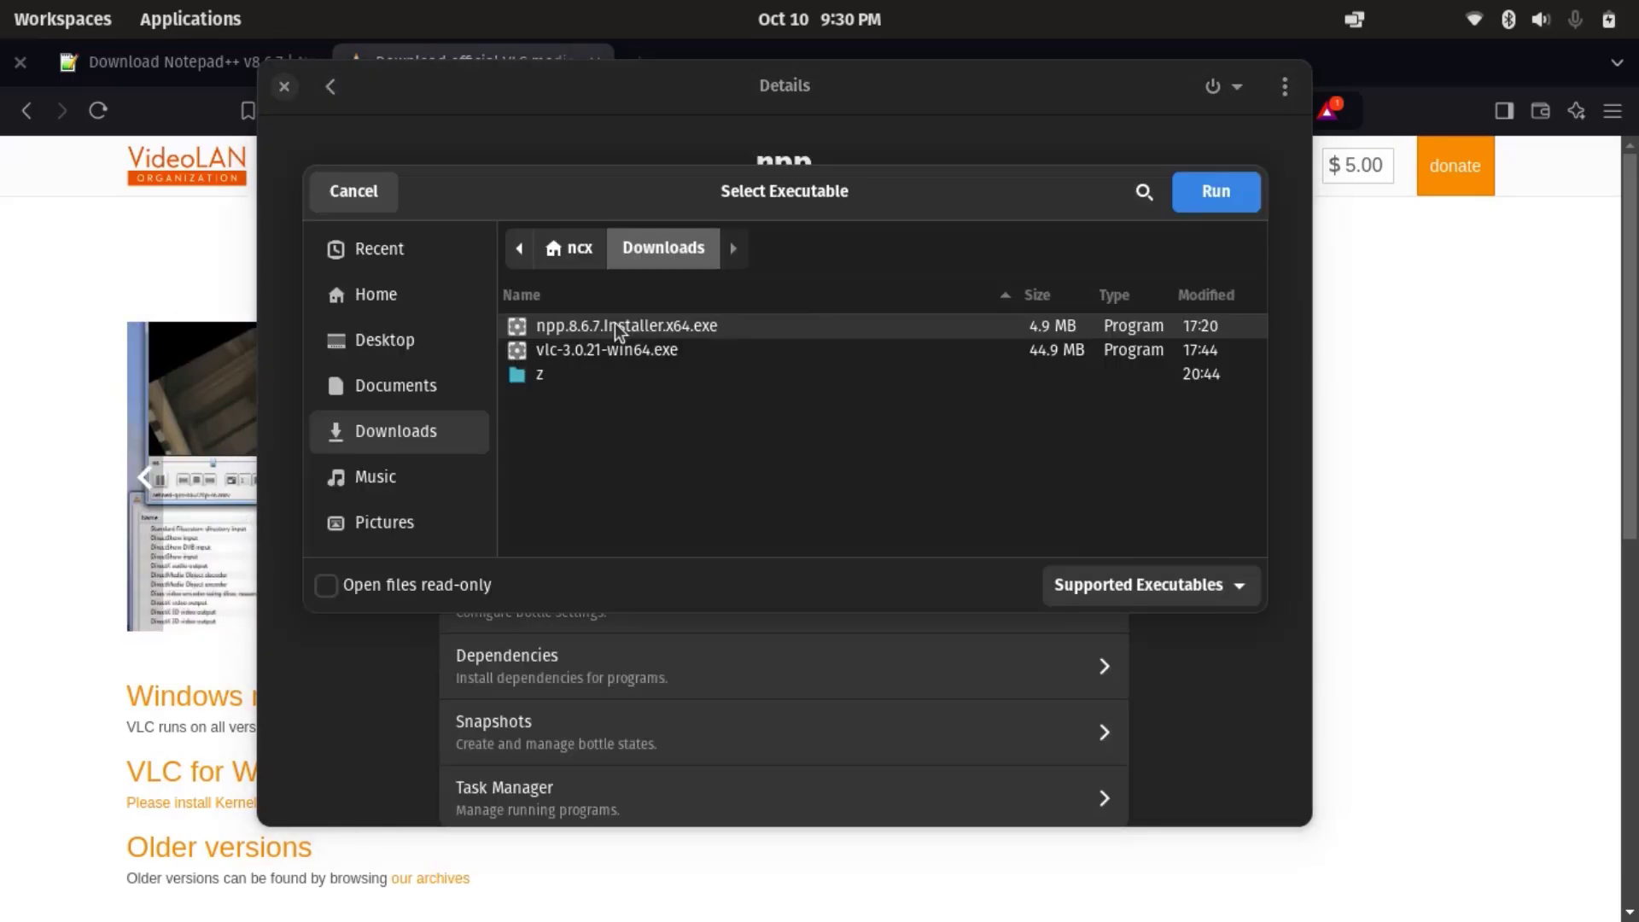
double_click(705, 325)
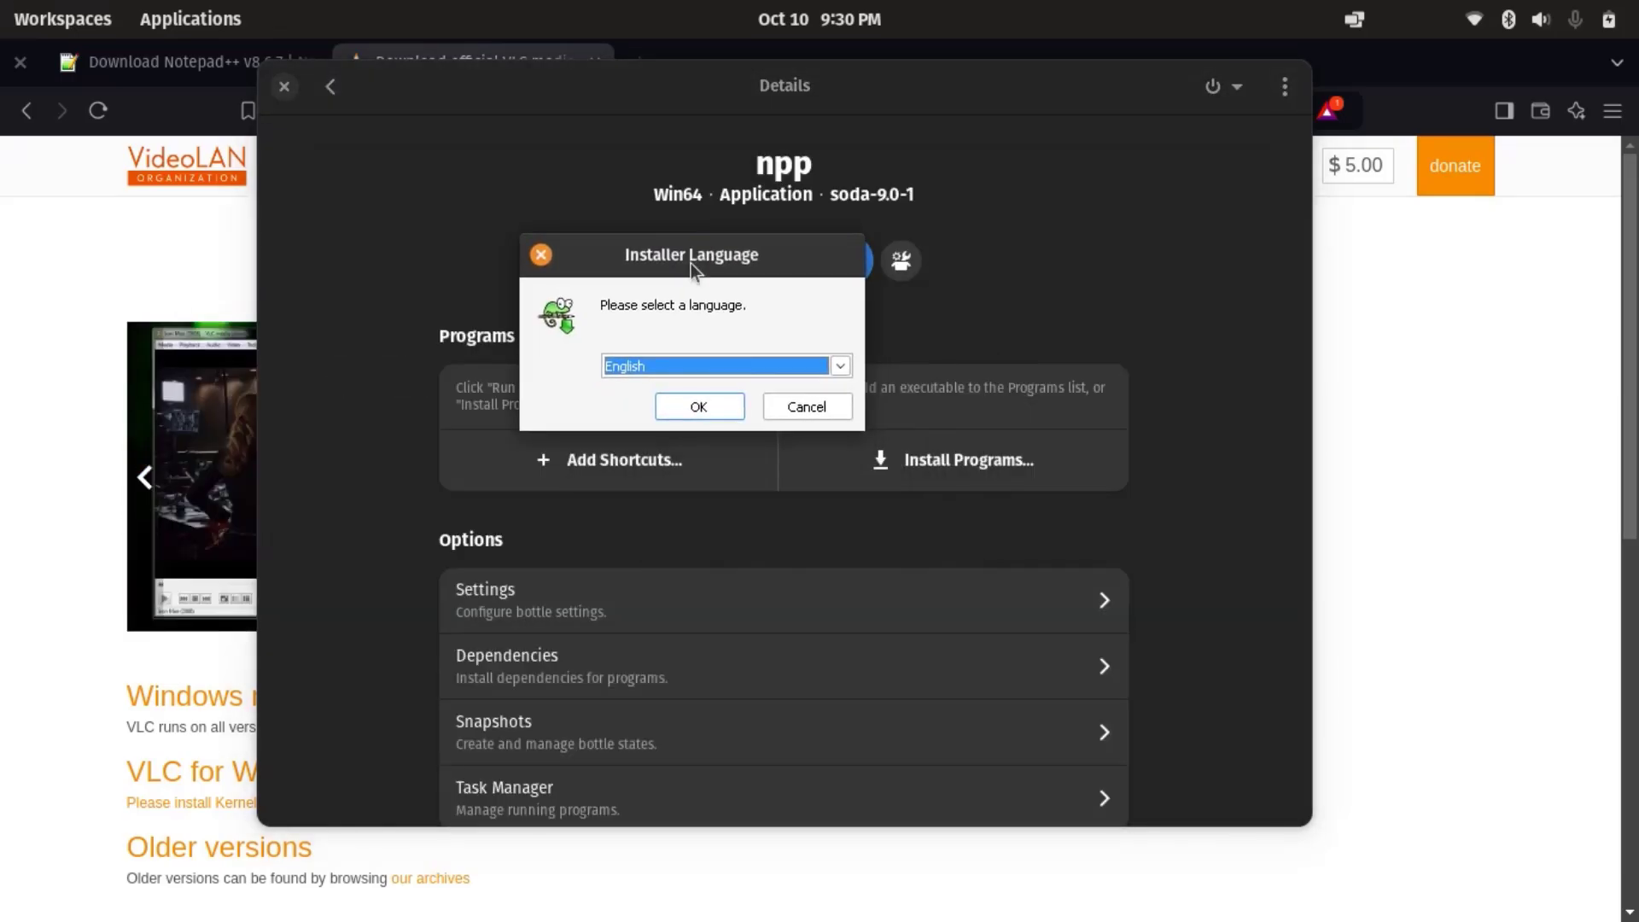
left_click_drag(690, 261, 886, 242)
left_click(765, 426)
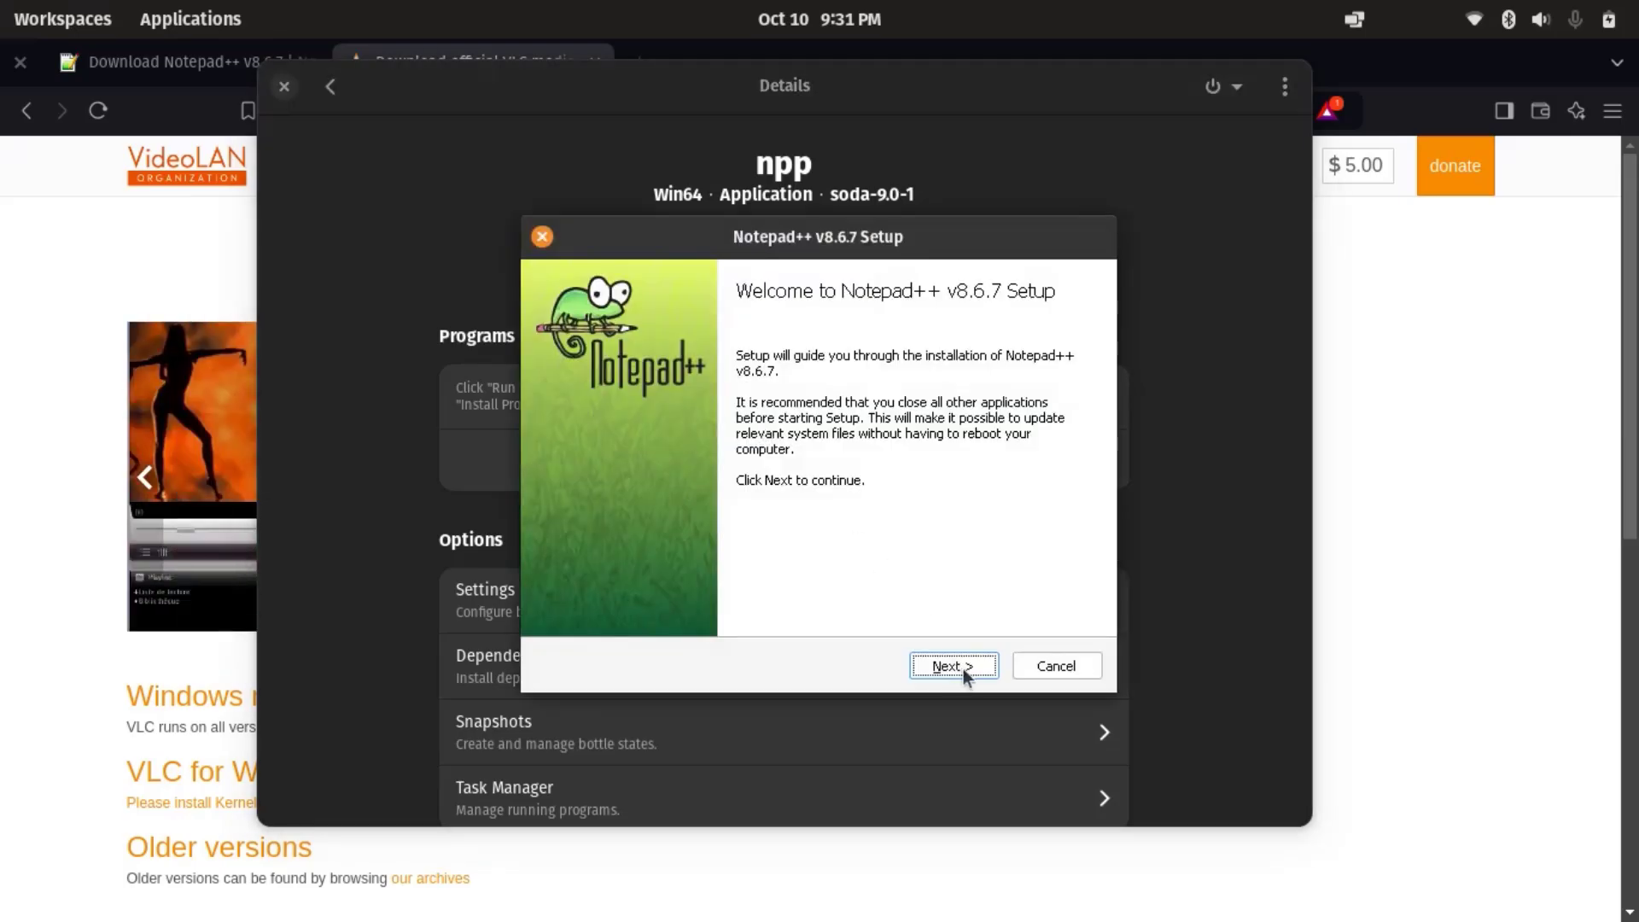
Complete Notepad++ setup with the default location and components, then launch it
left_click(963, 667)
left_click(963, 665)
left_click(963, 665)
key("Return")
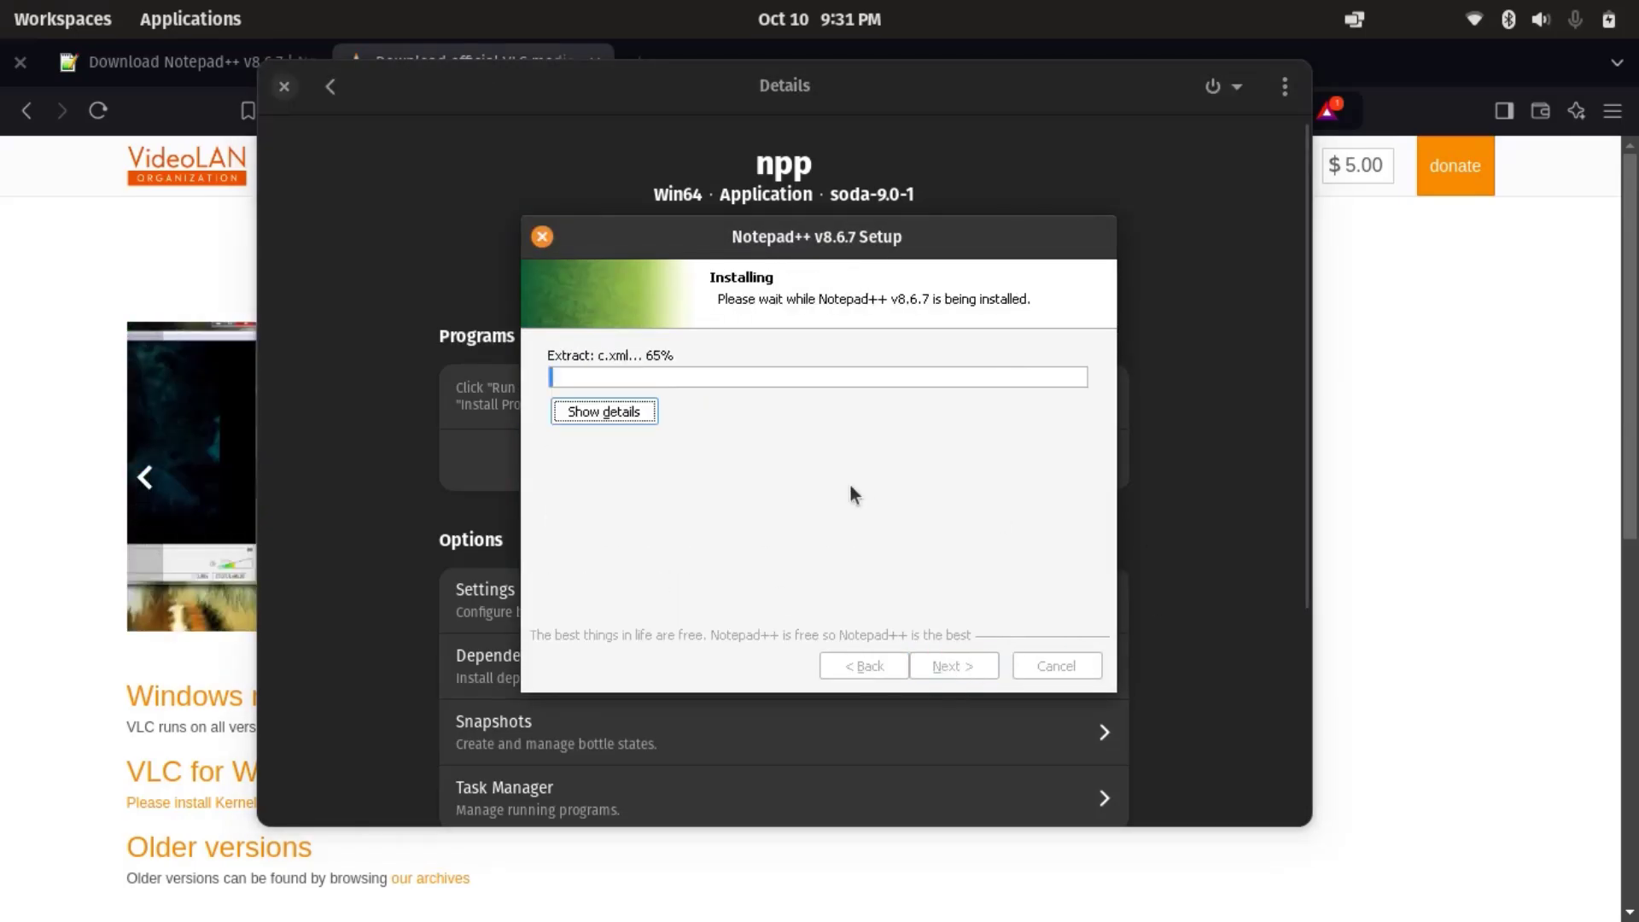
key("Return")
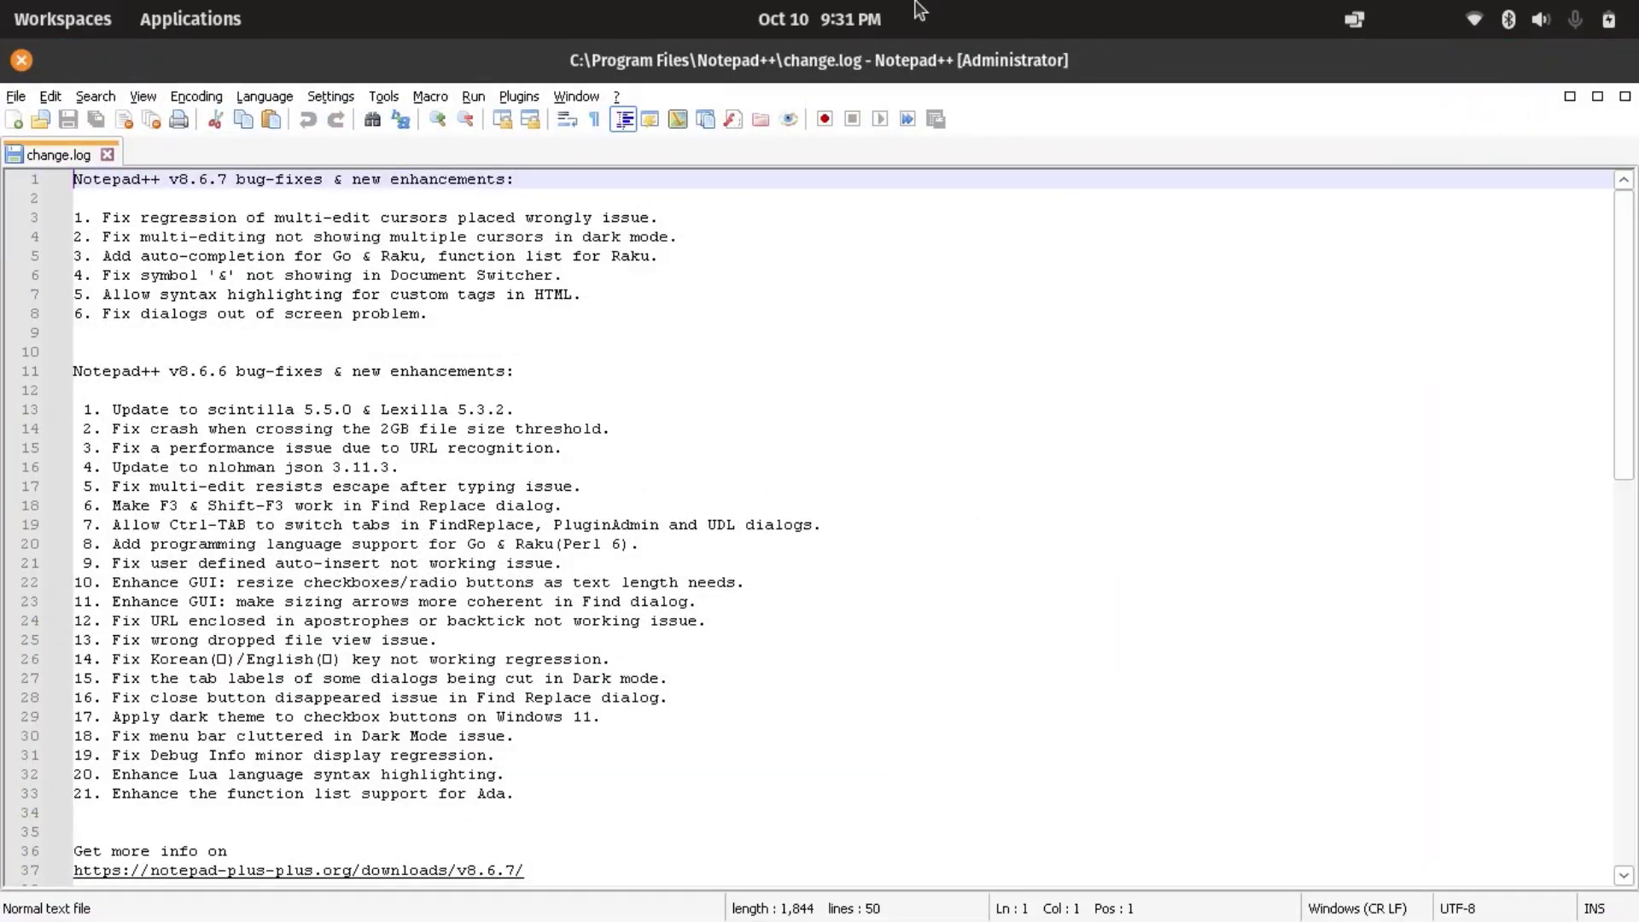
Type '<html> </html>' into a new Notepad++ document
key("super")
left_click(845, 476)
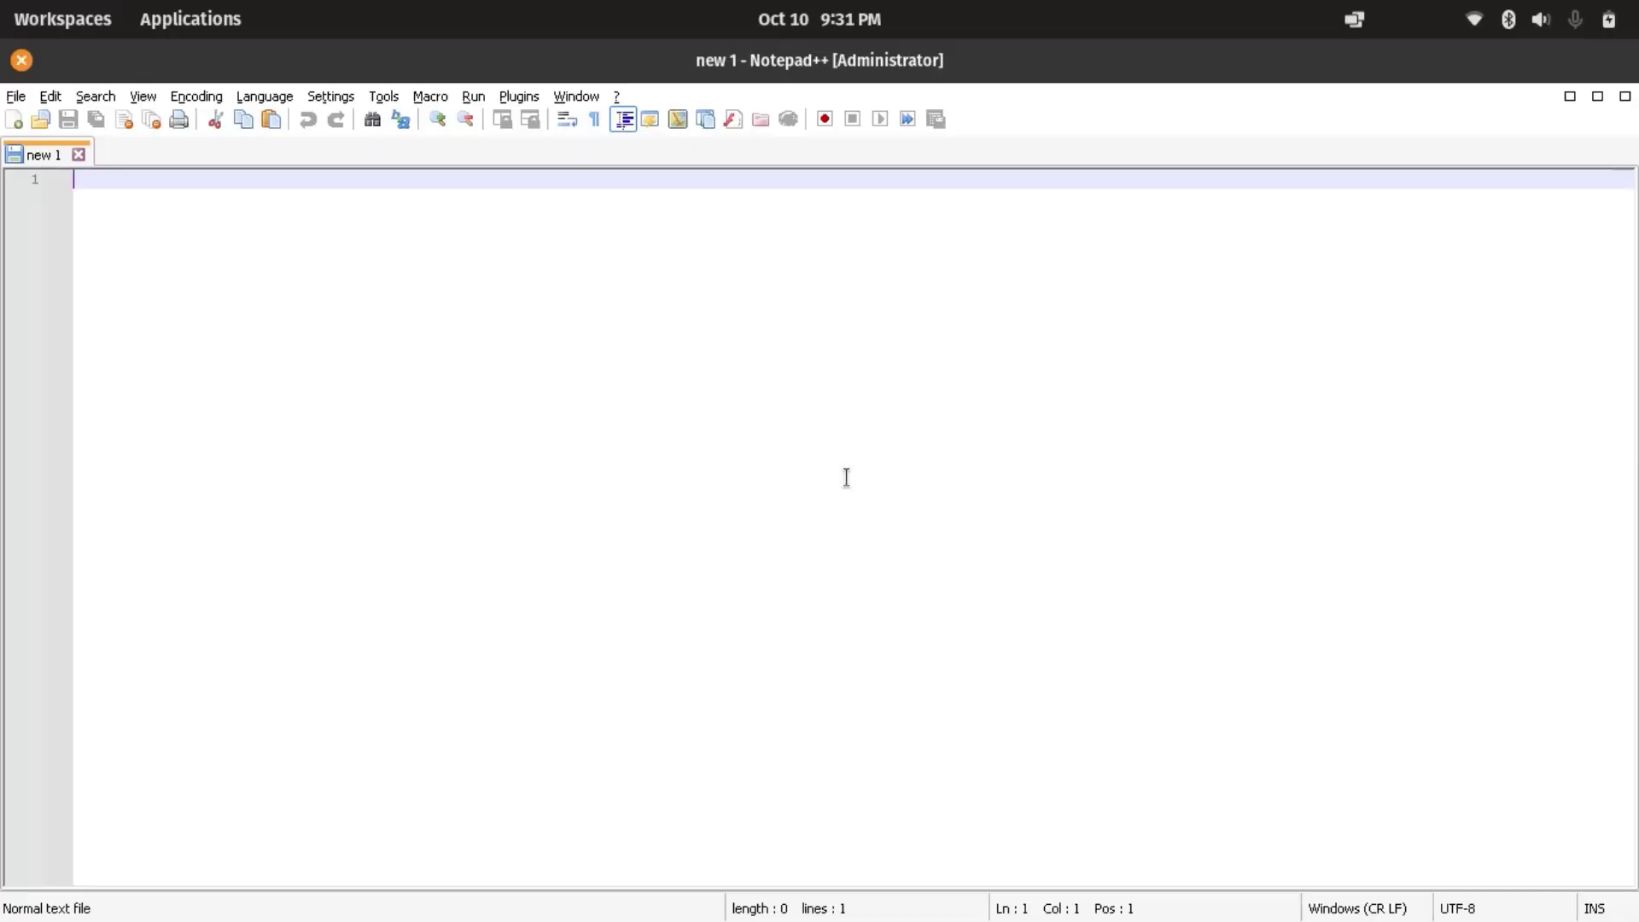
type("<html> </html>")
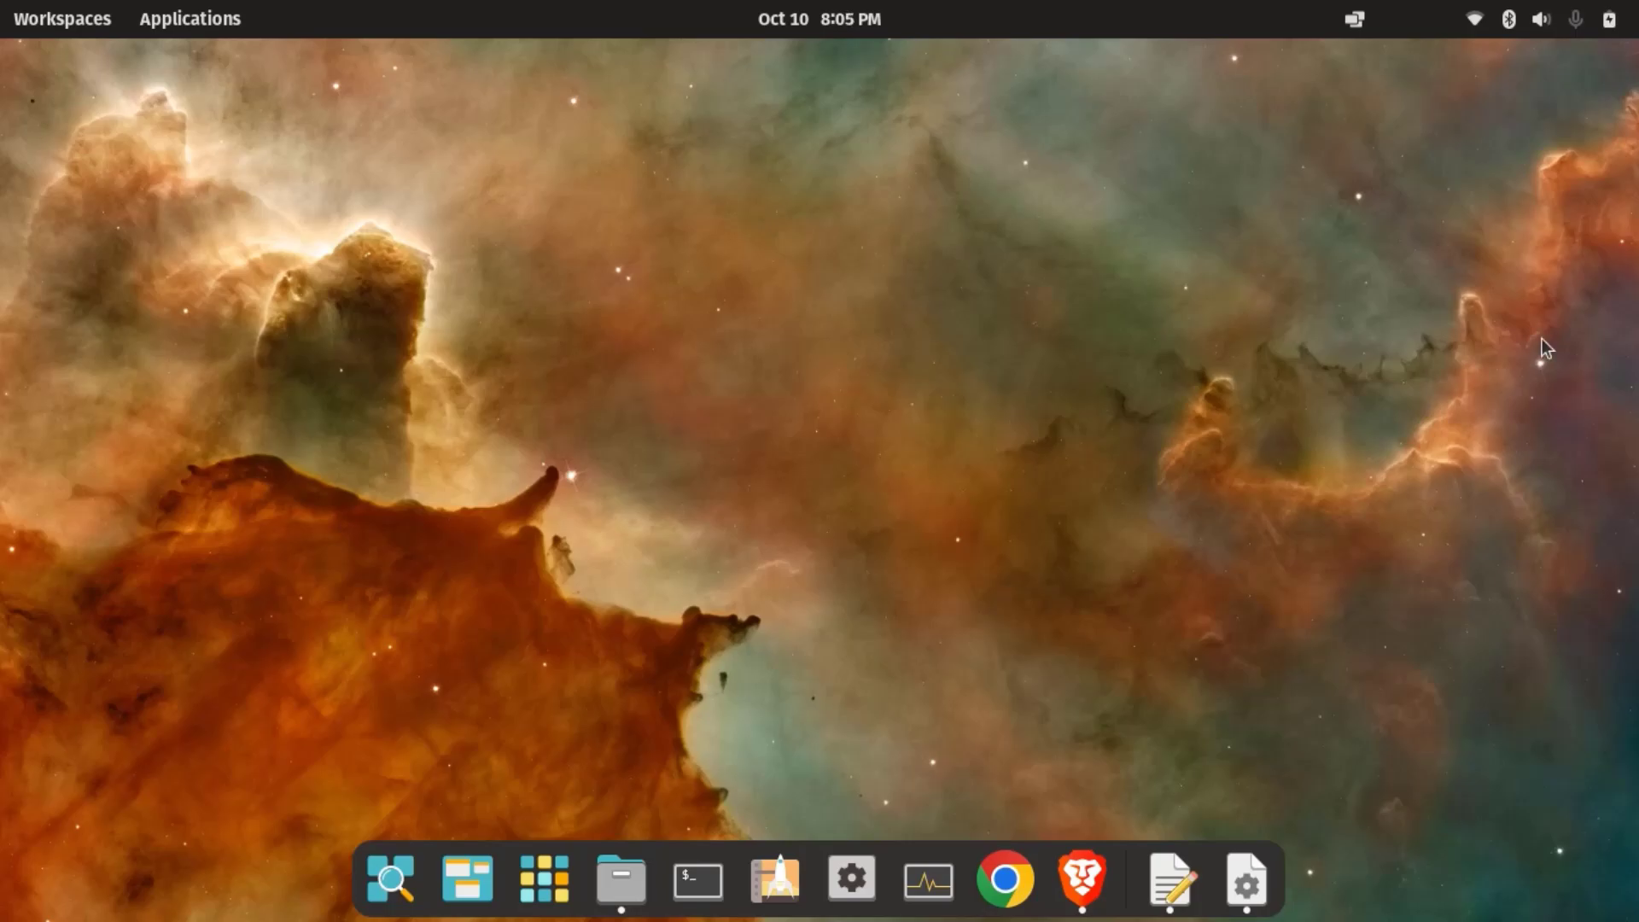
Open Brave and go from the usebottles.com download page to the Bottles page on Flathub
left_click(1082, 879)
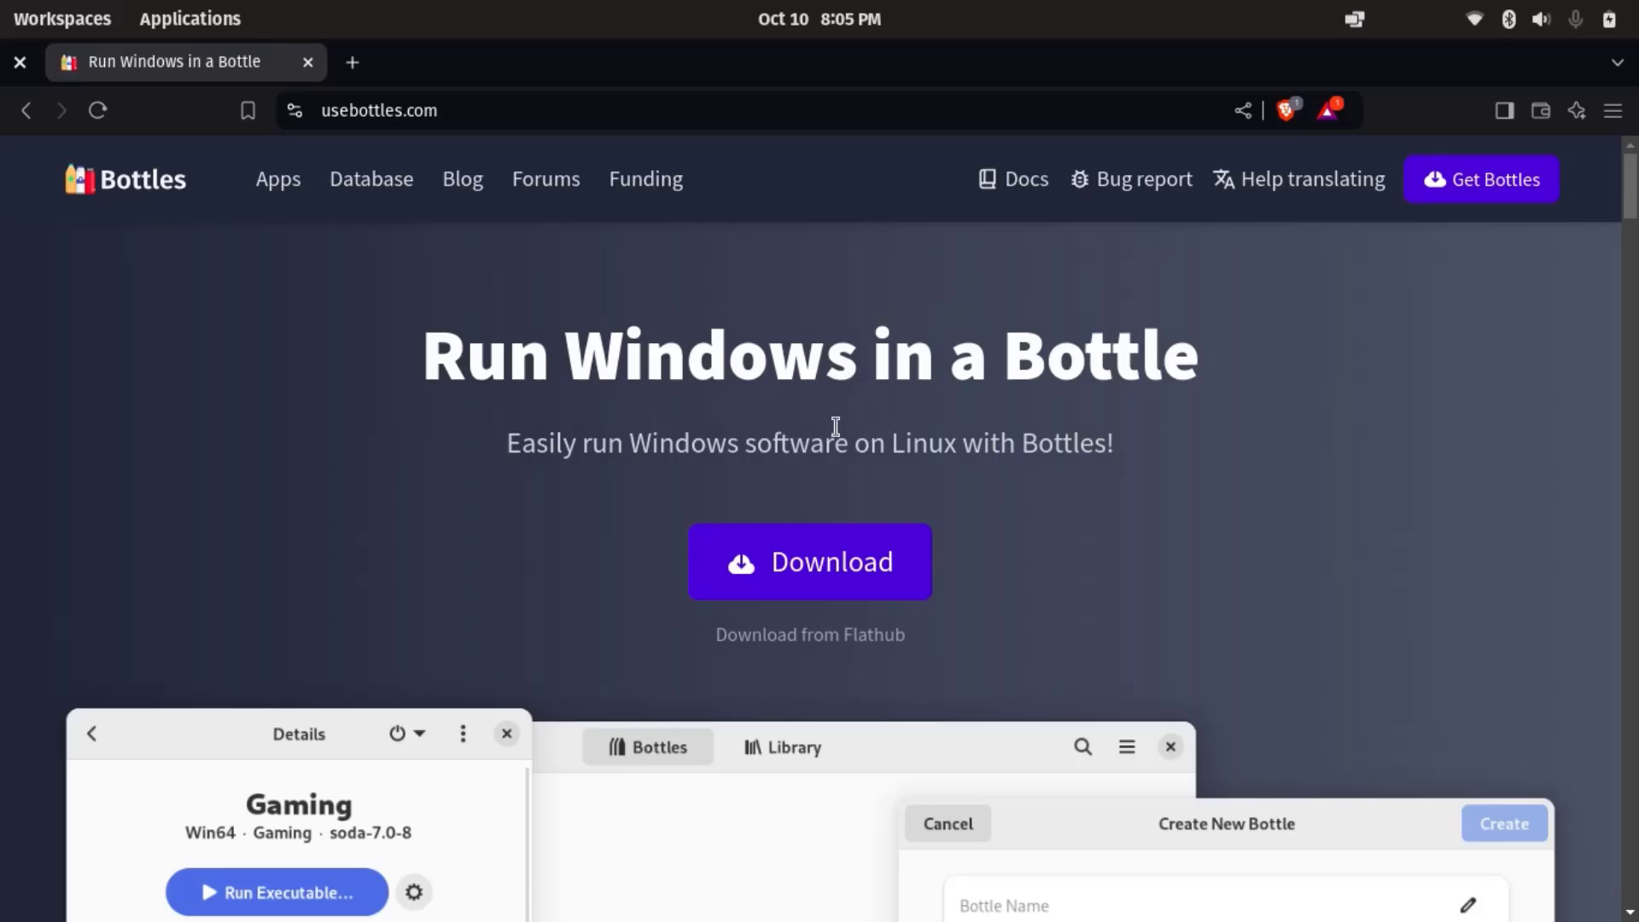
left_click(902, 559)
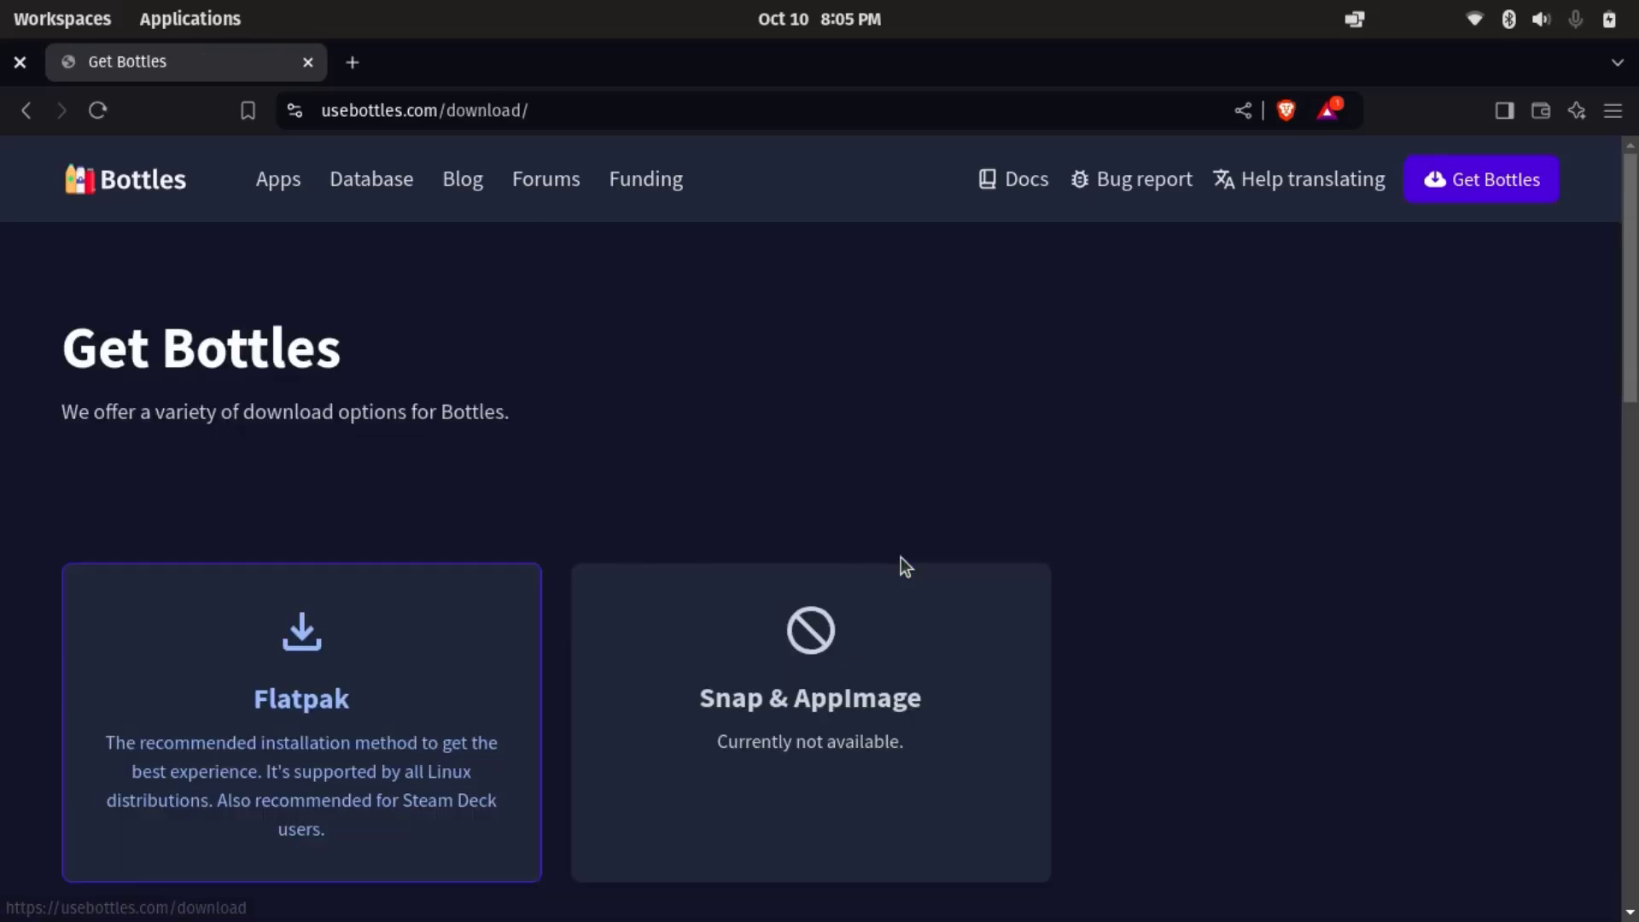
scroll(402, 479, "down", 3)
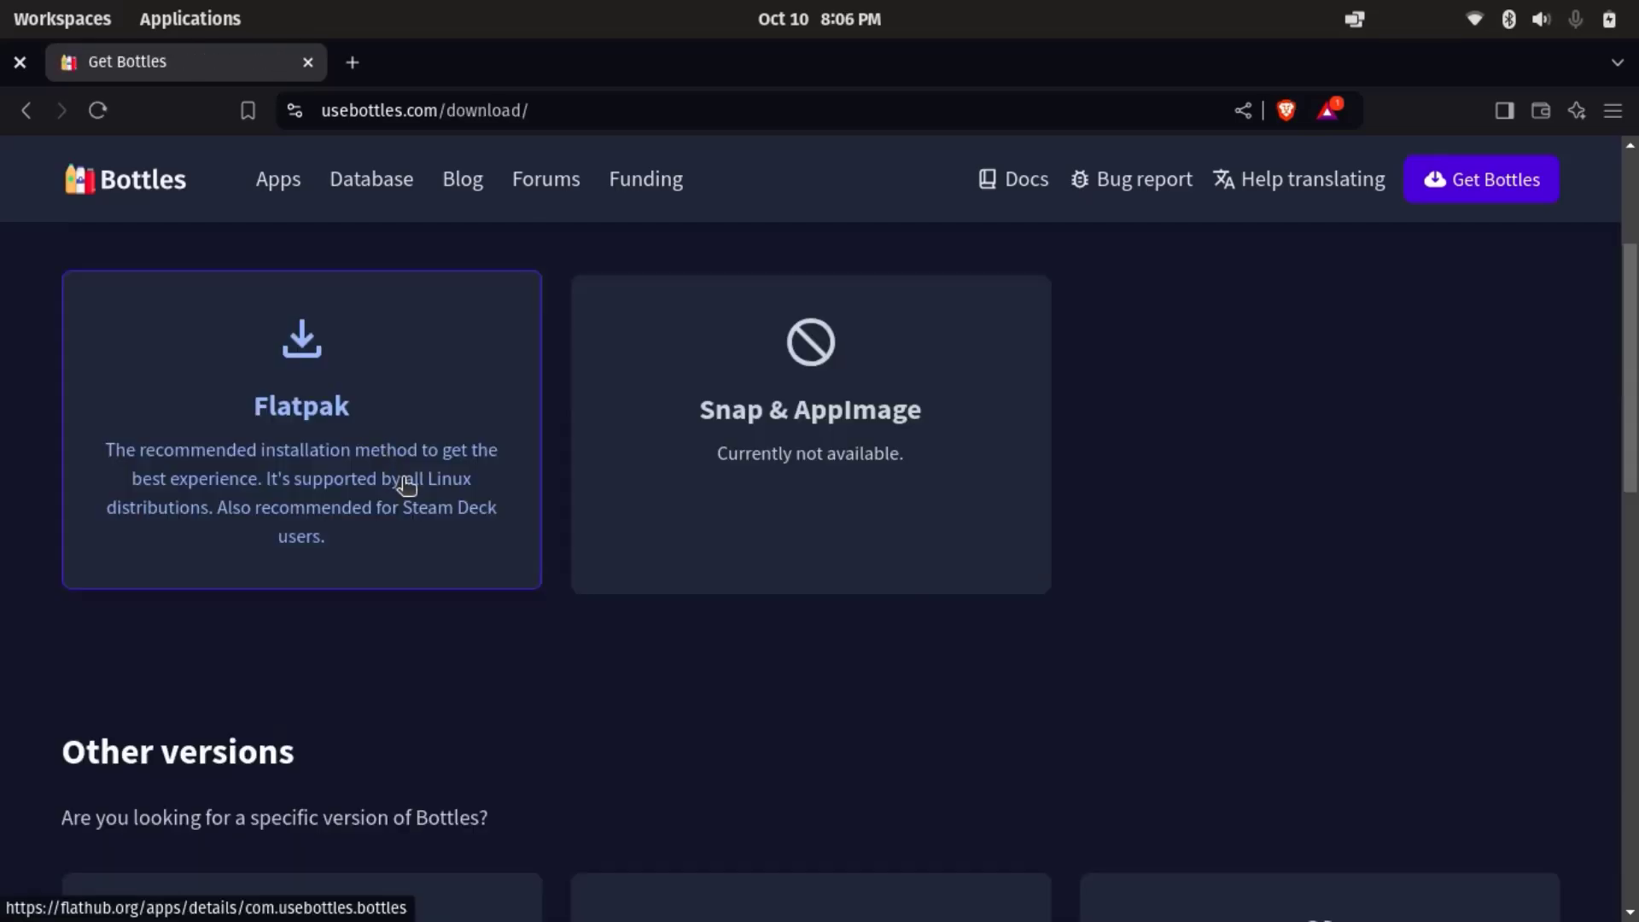
left_click(450, 413)
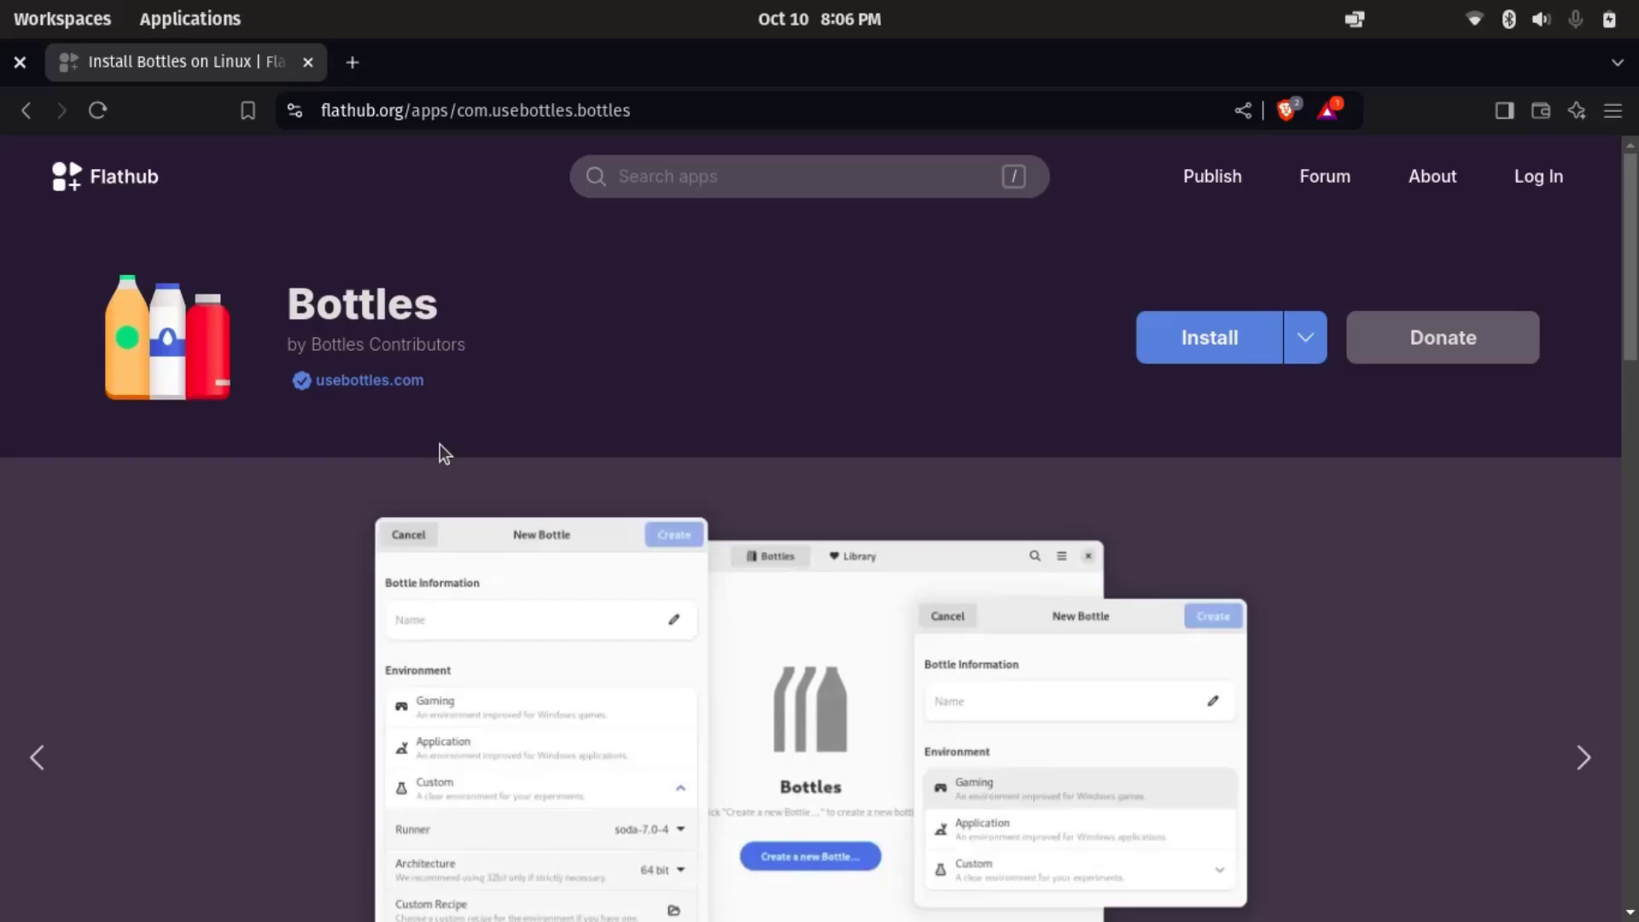
Copy 'sudo apt install flatpak' from Flathub's Ubuntu setup guide
left_click(1308, 330)
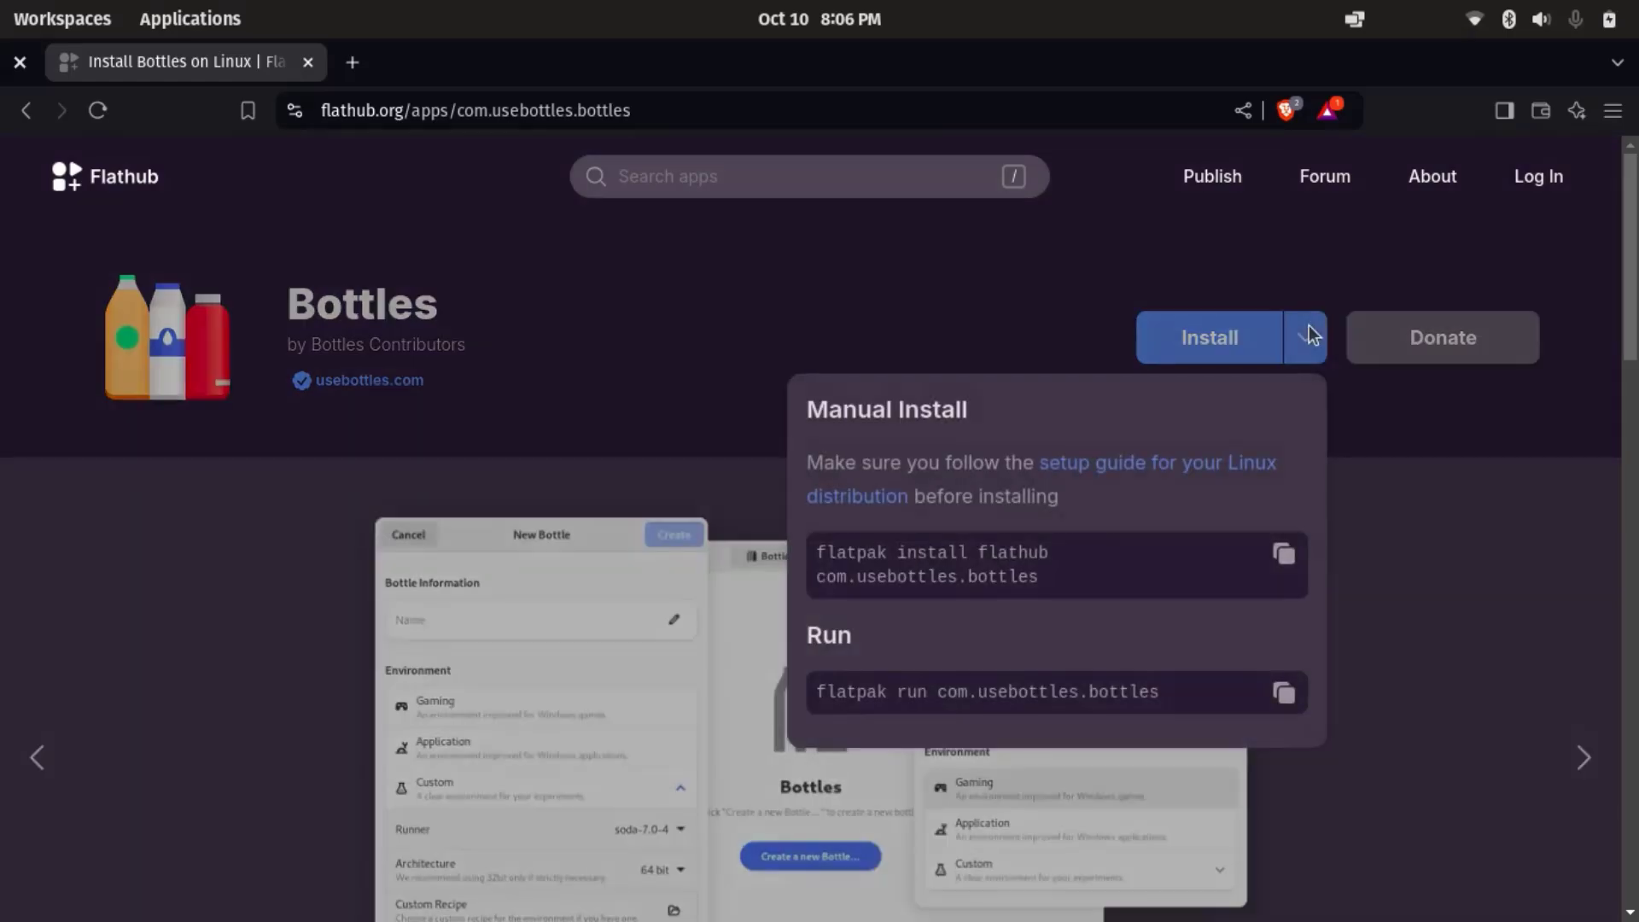
left_click(1248, 465)
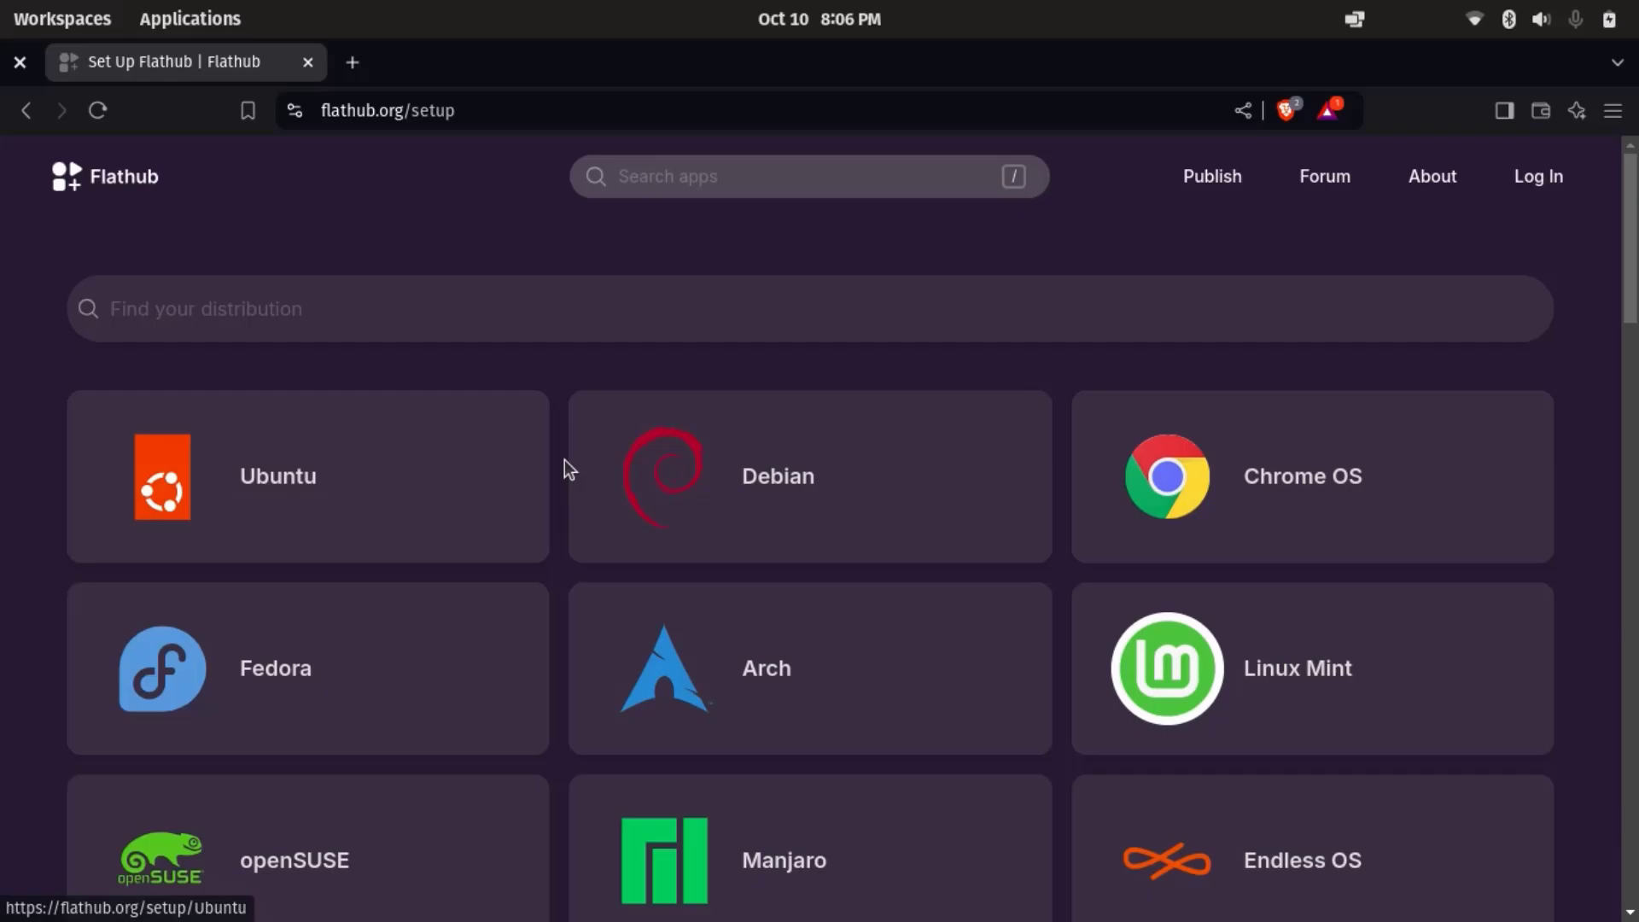
left_click(331, 461)
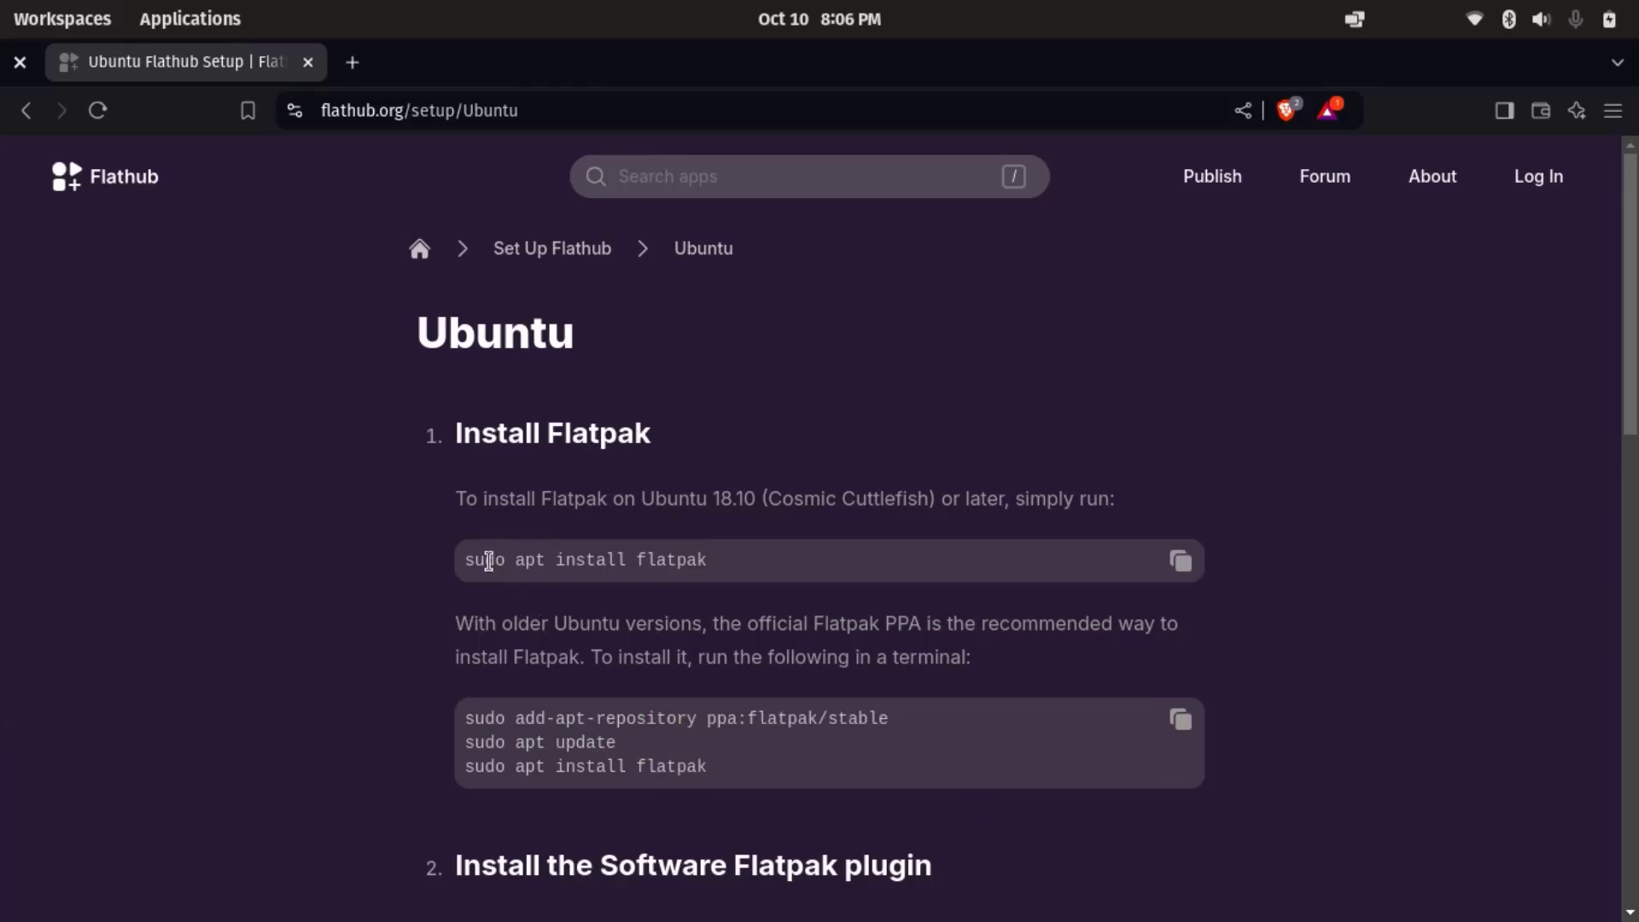
left_click(1180, 561)
Run 'sudo apt install flatpak' in a new terminal window
key("super+t")
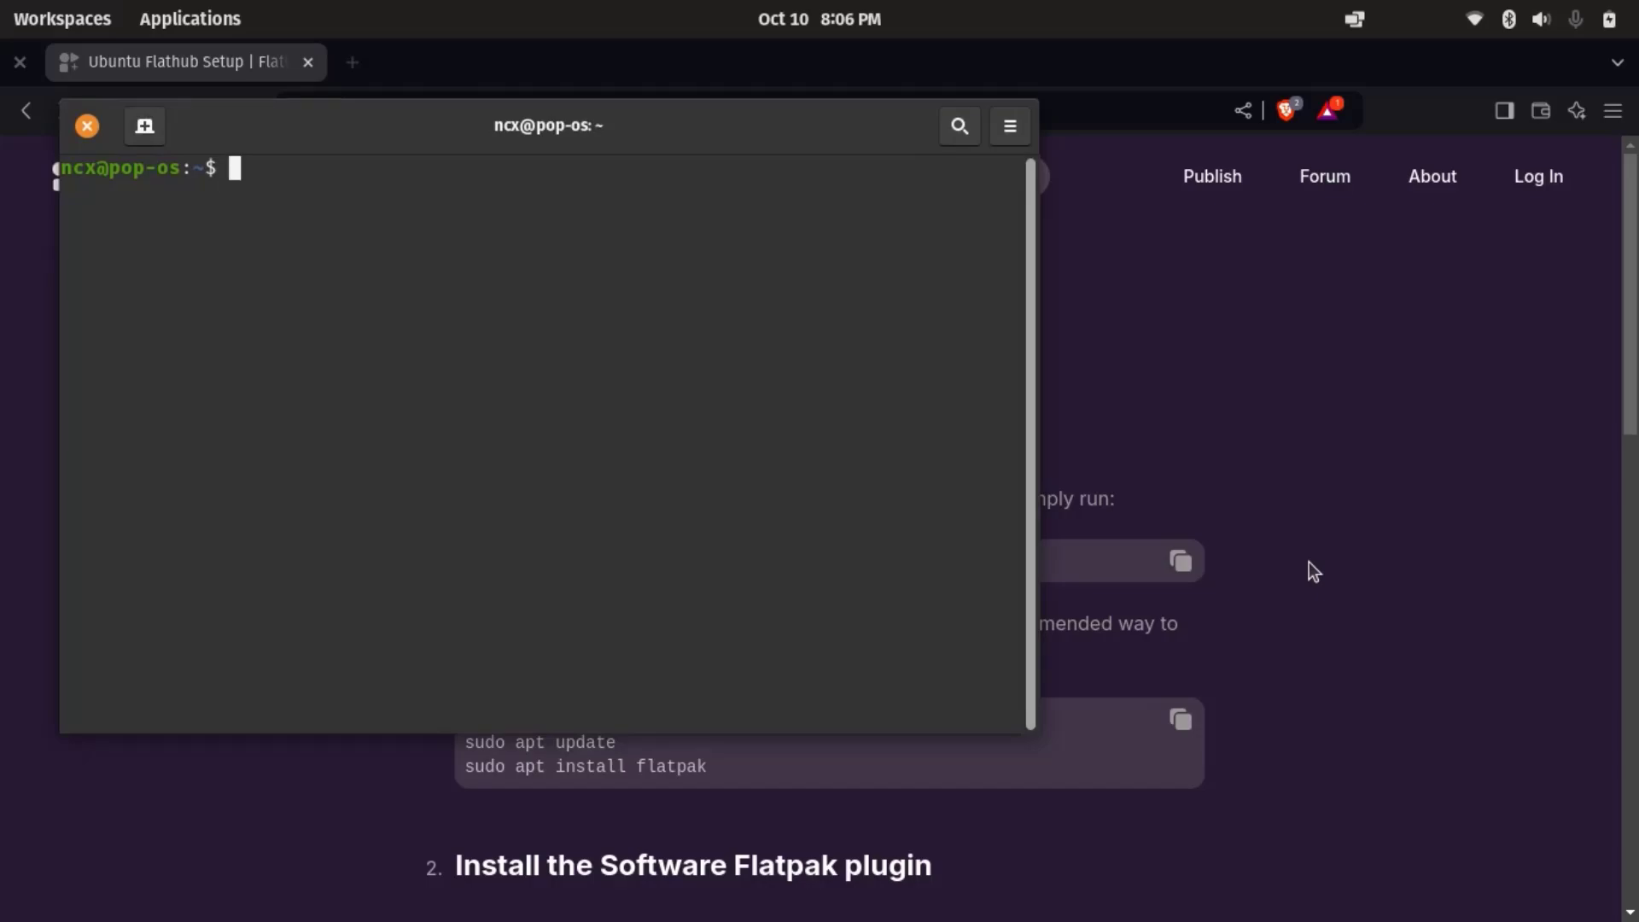
key("ctrl+shift+v")
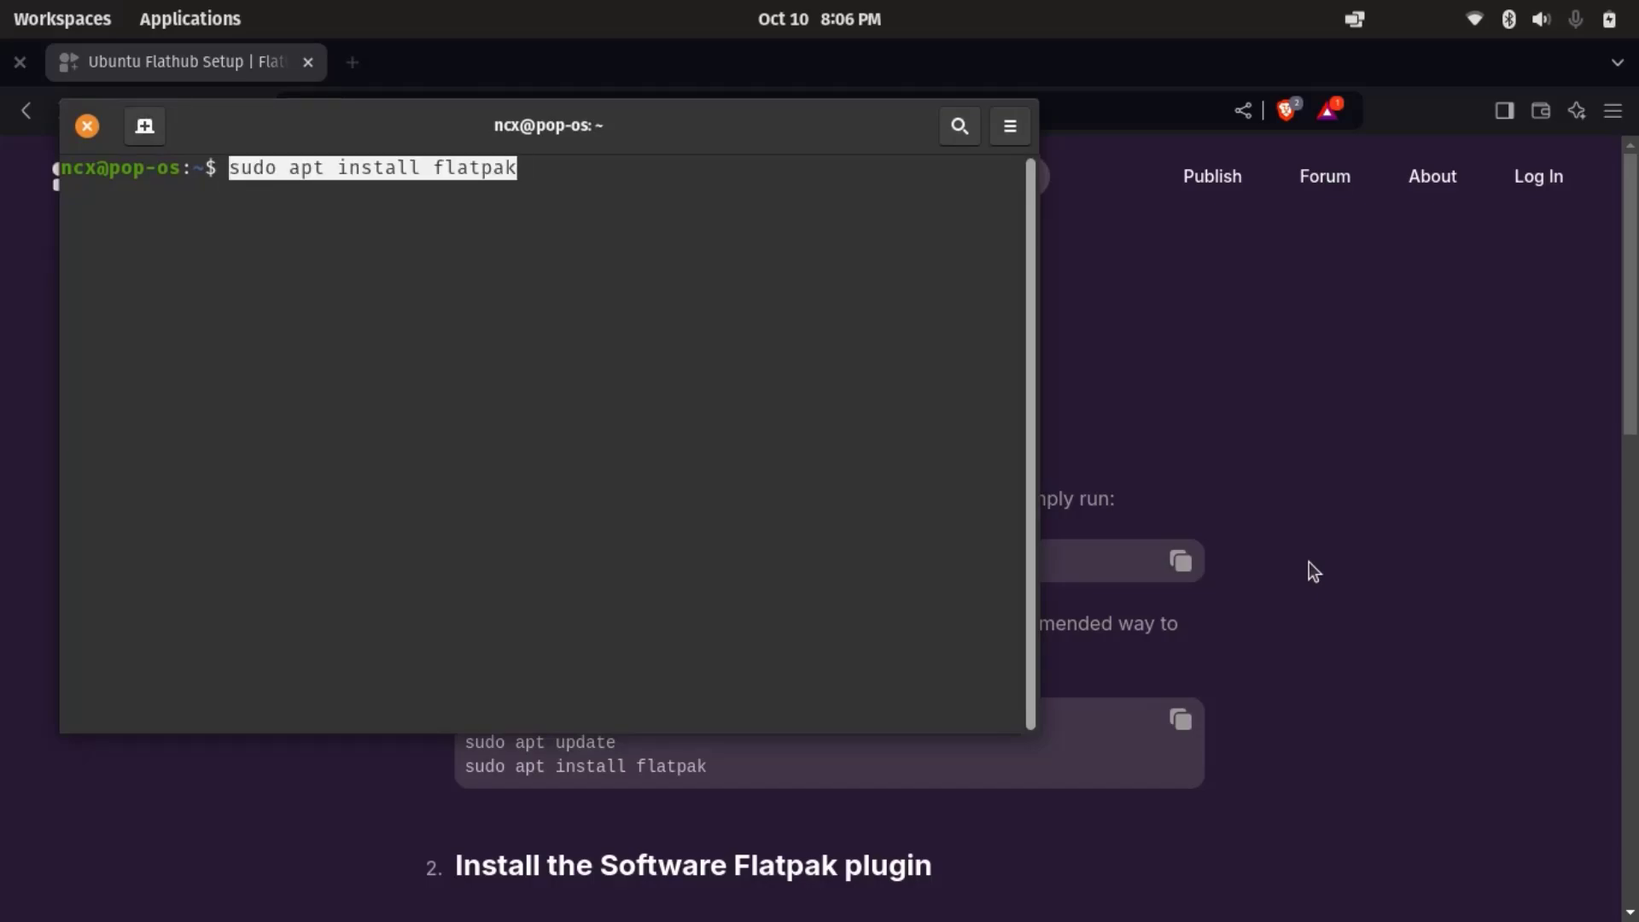
key("Return")
key("Return")
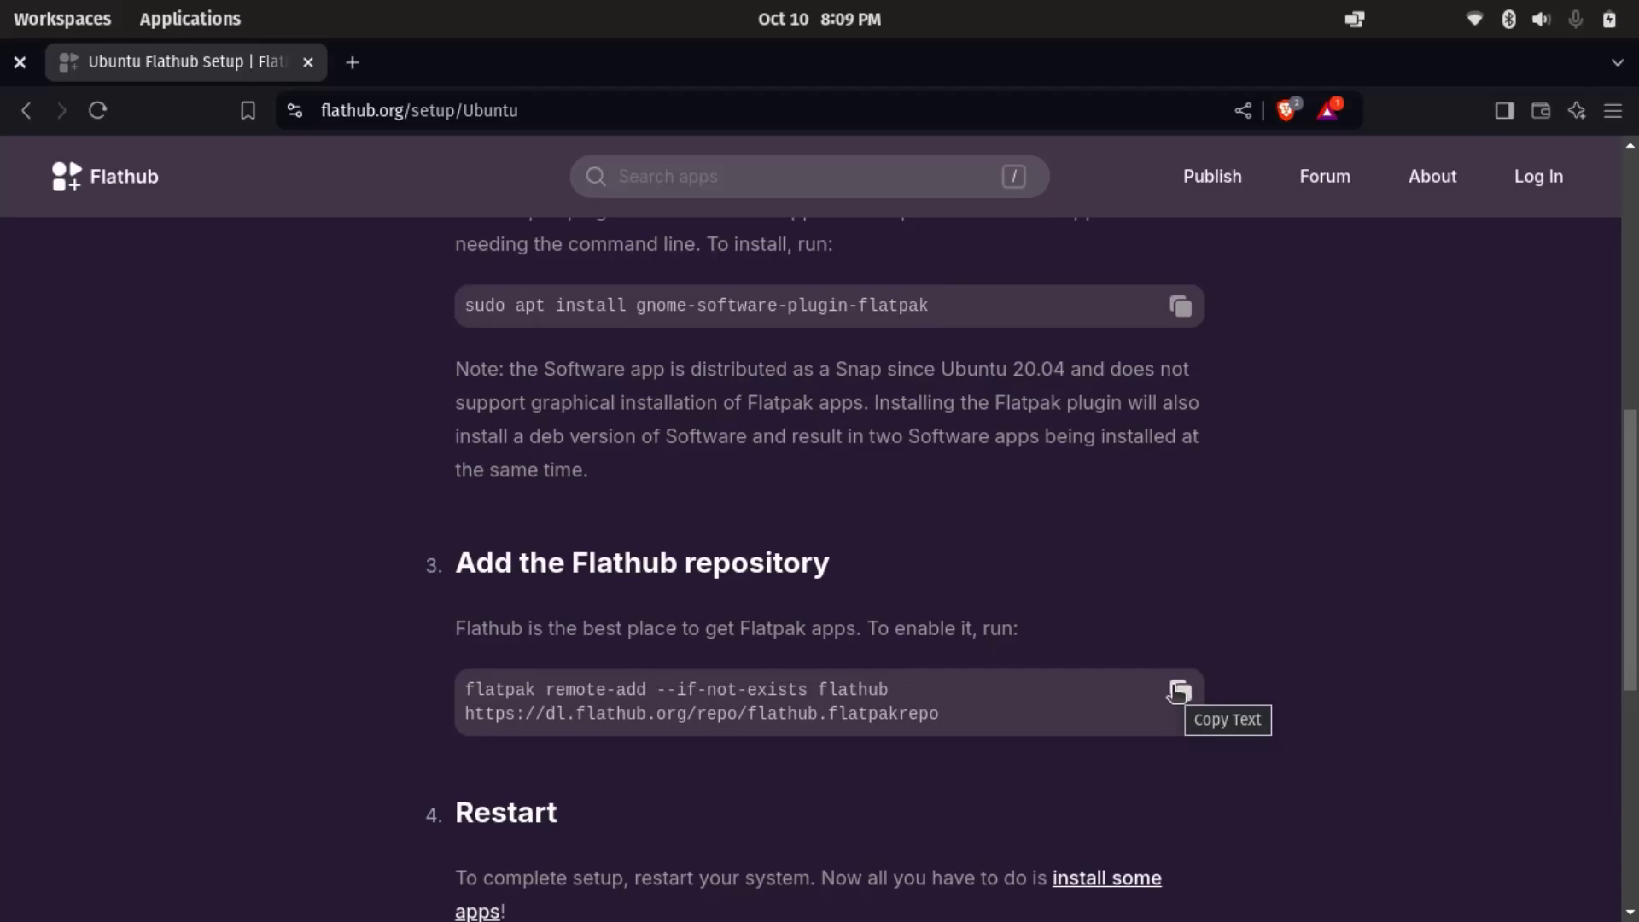
Copy the Flathub remote-add command, then the 'flatpak install flathub com.usebottles.bottles' command
left_click(1179, 691)
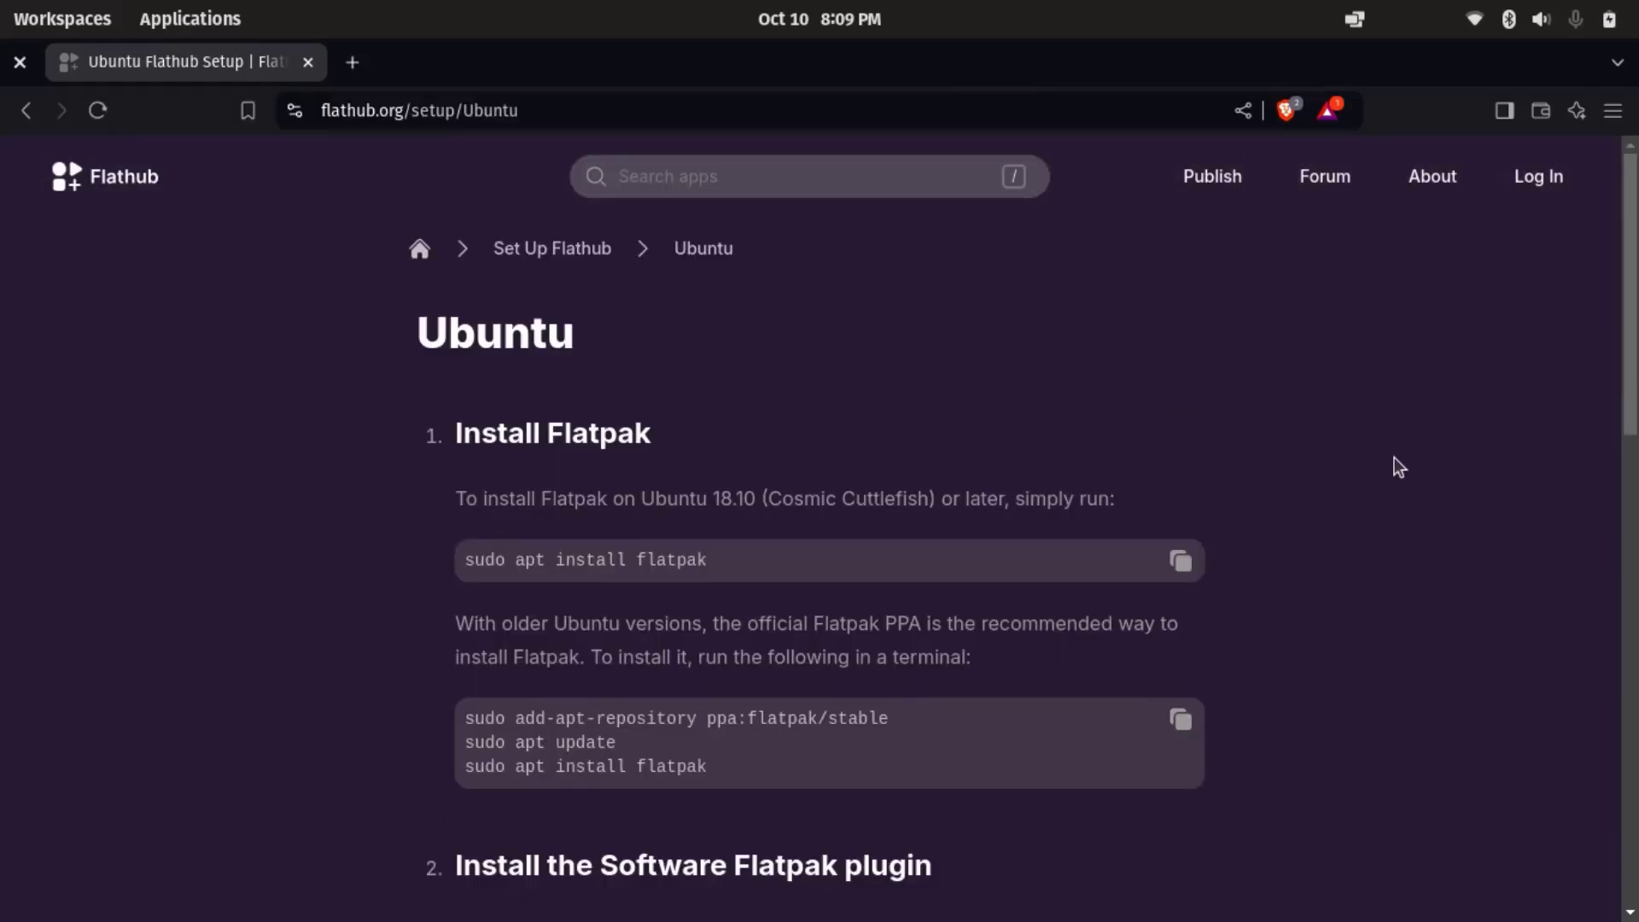
left_click(26, 110)
left_click(1304, 339)
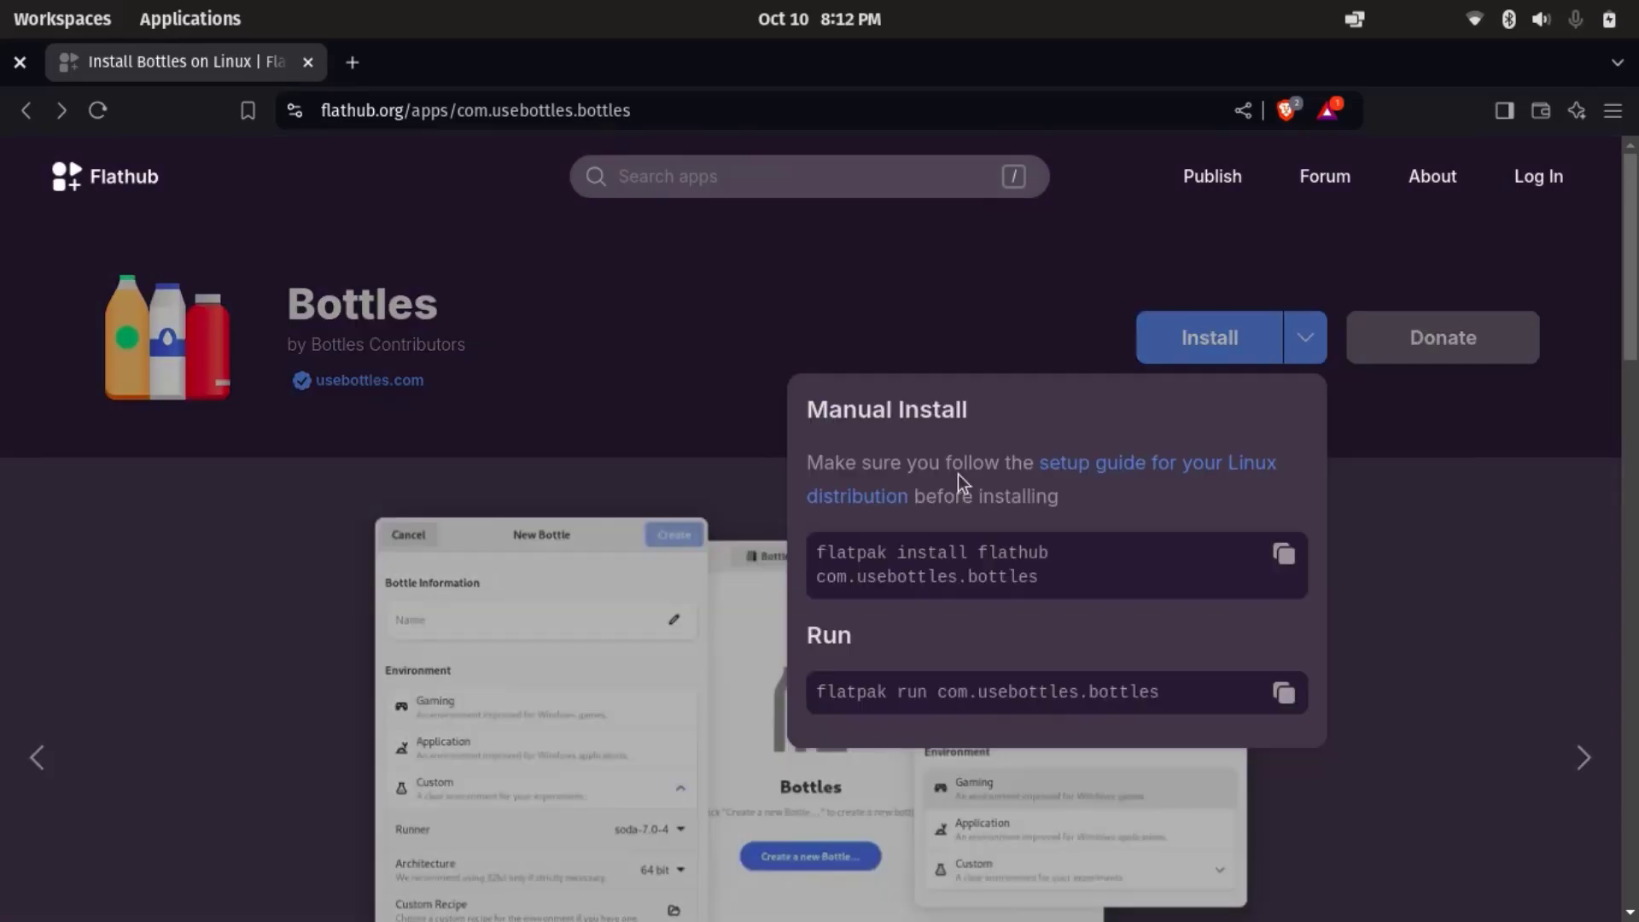
left_click(1287, 558)
key("alt+Tab")
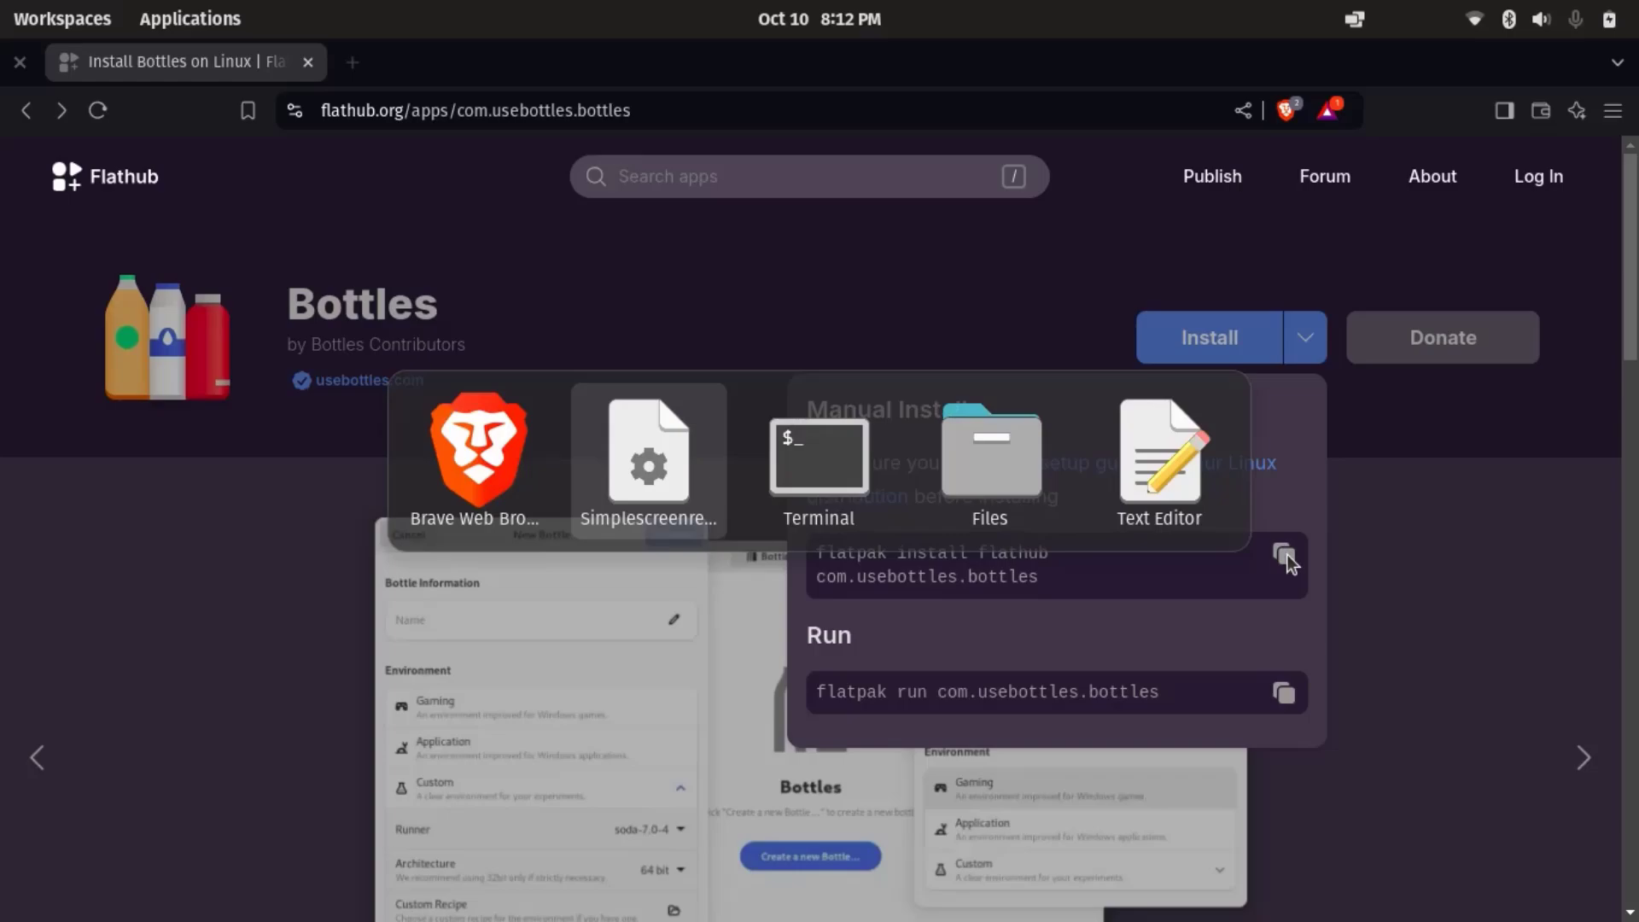
Install Bottles via flatpak into the system installation (option 1), confirming with y
key("alt+Tab")
key("ctrl+shift+v")
key("Return")
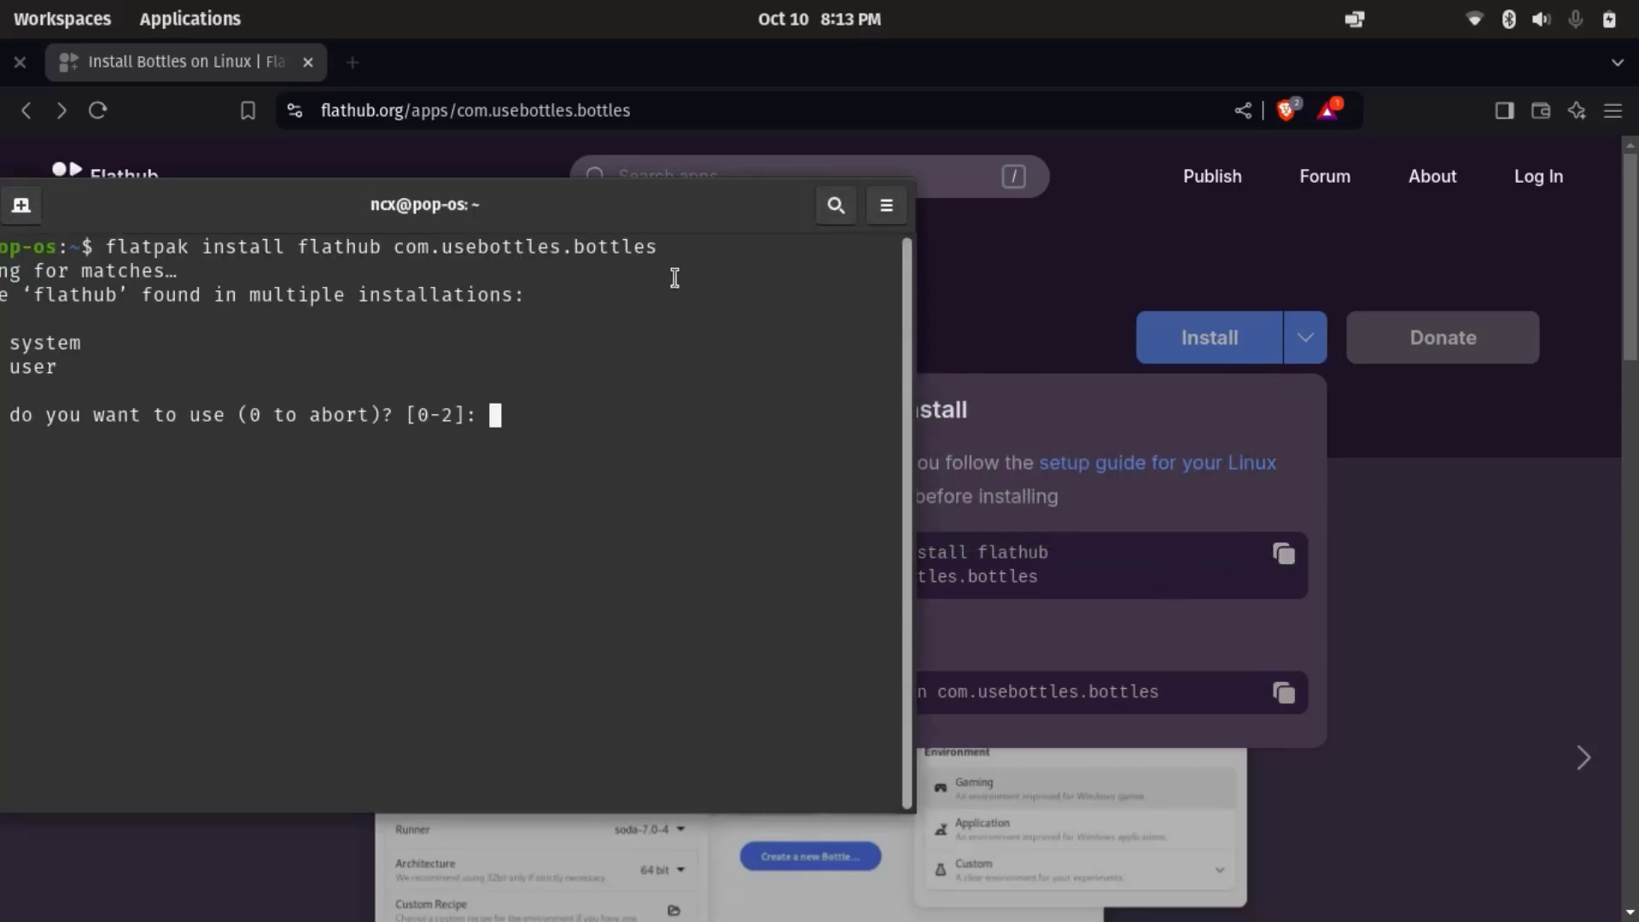
left_click_drag(460, 226, 734, 200)
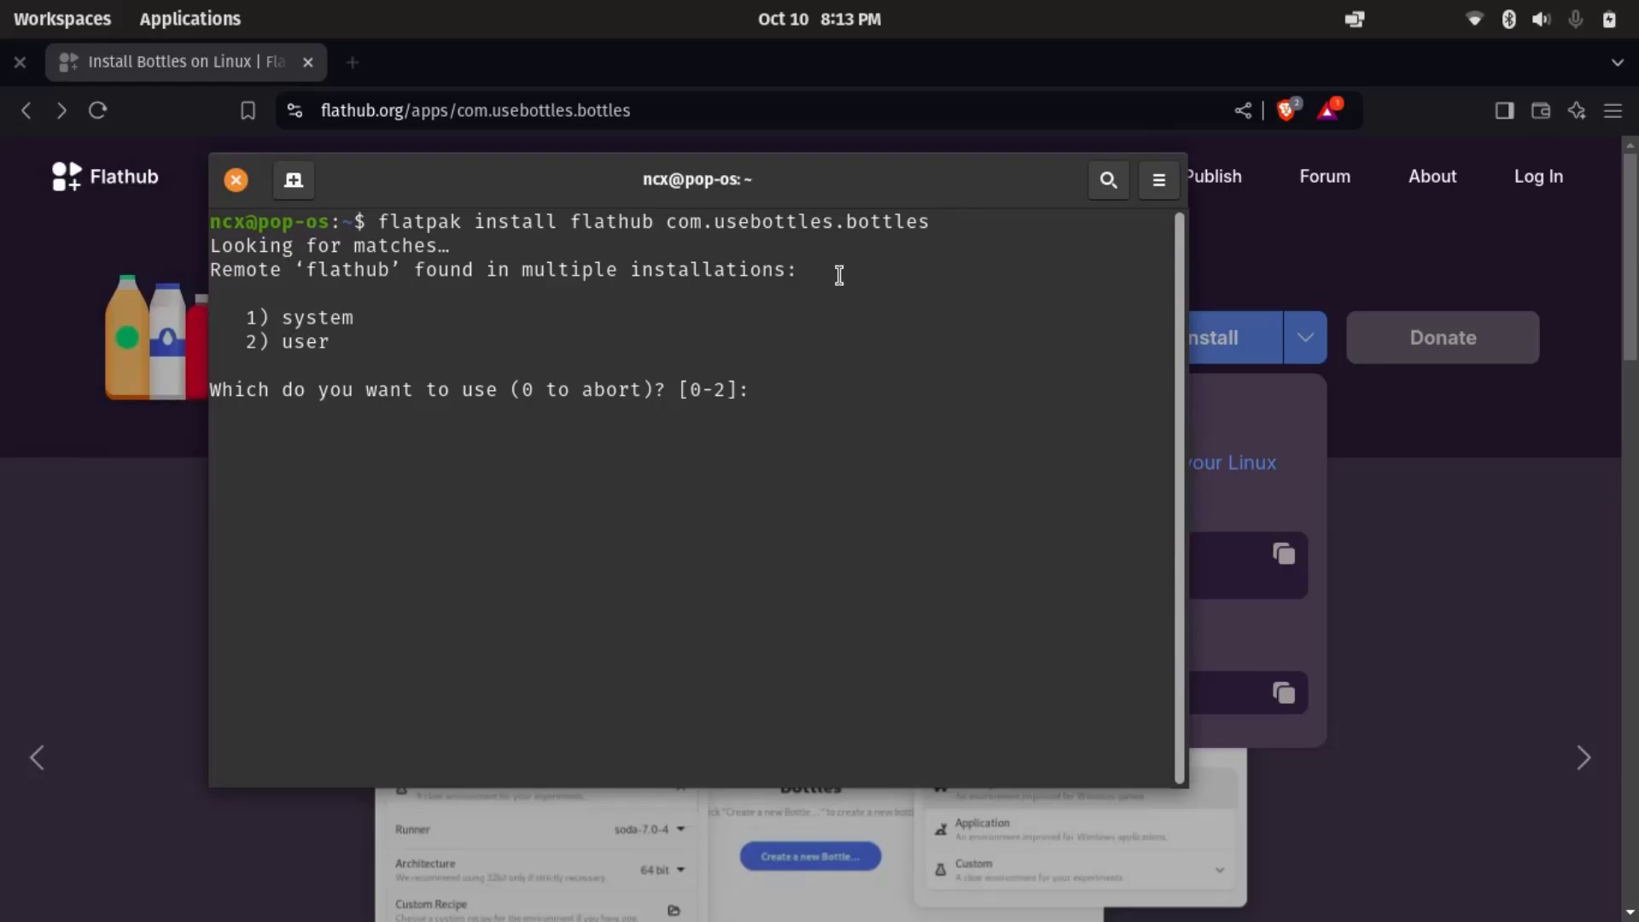
type("1")
key("Return")
key("Return")
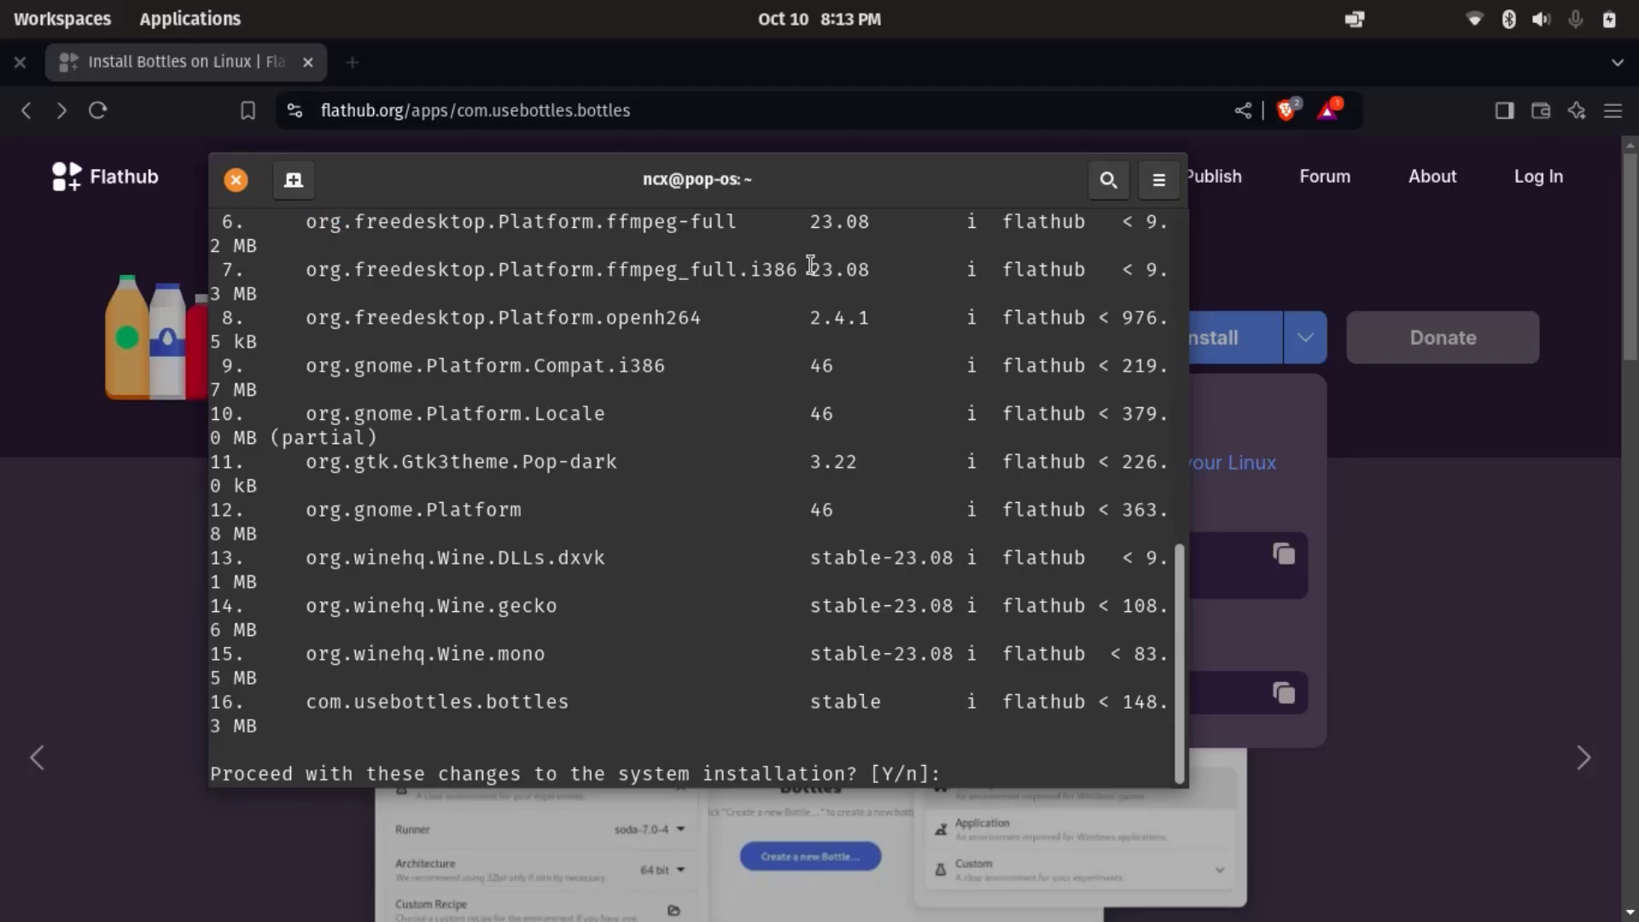
left_click_drag(551, 181, 584, 17)
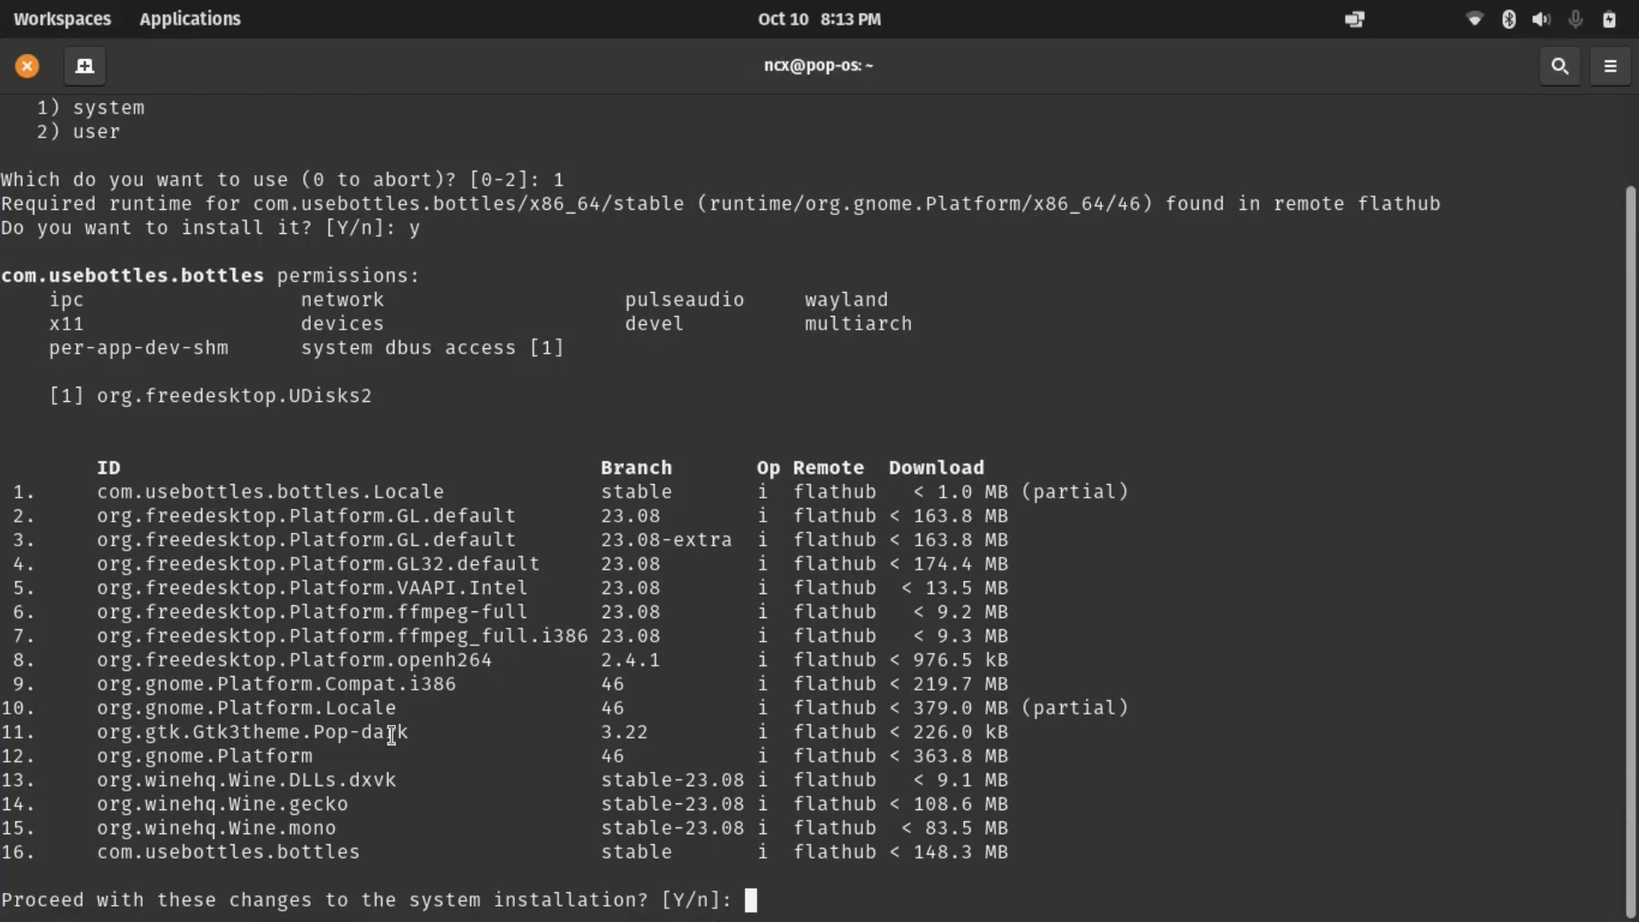
type("y")
key("Return")
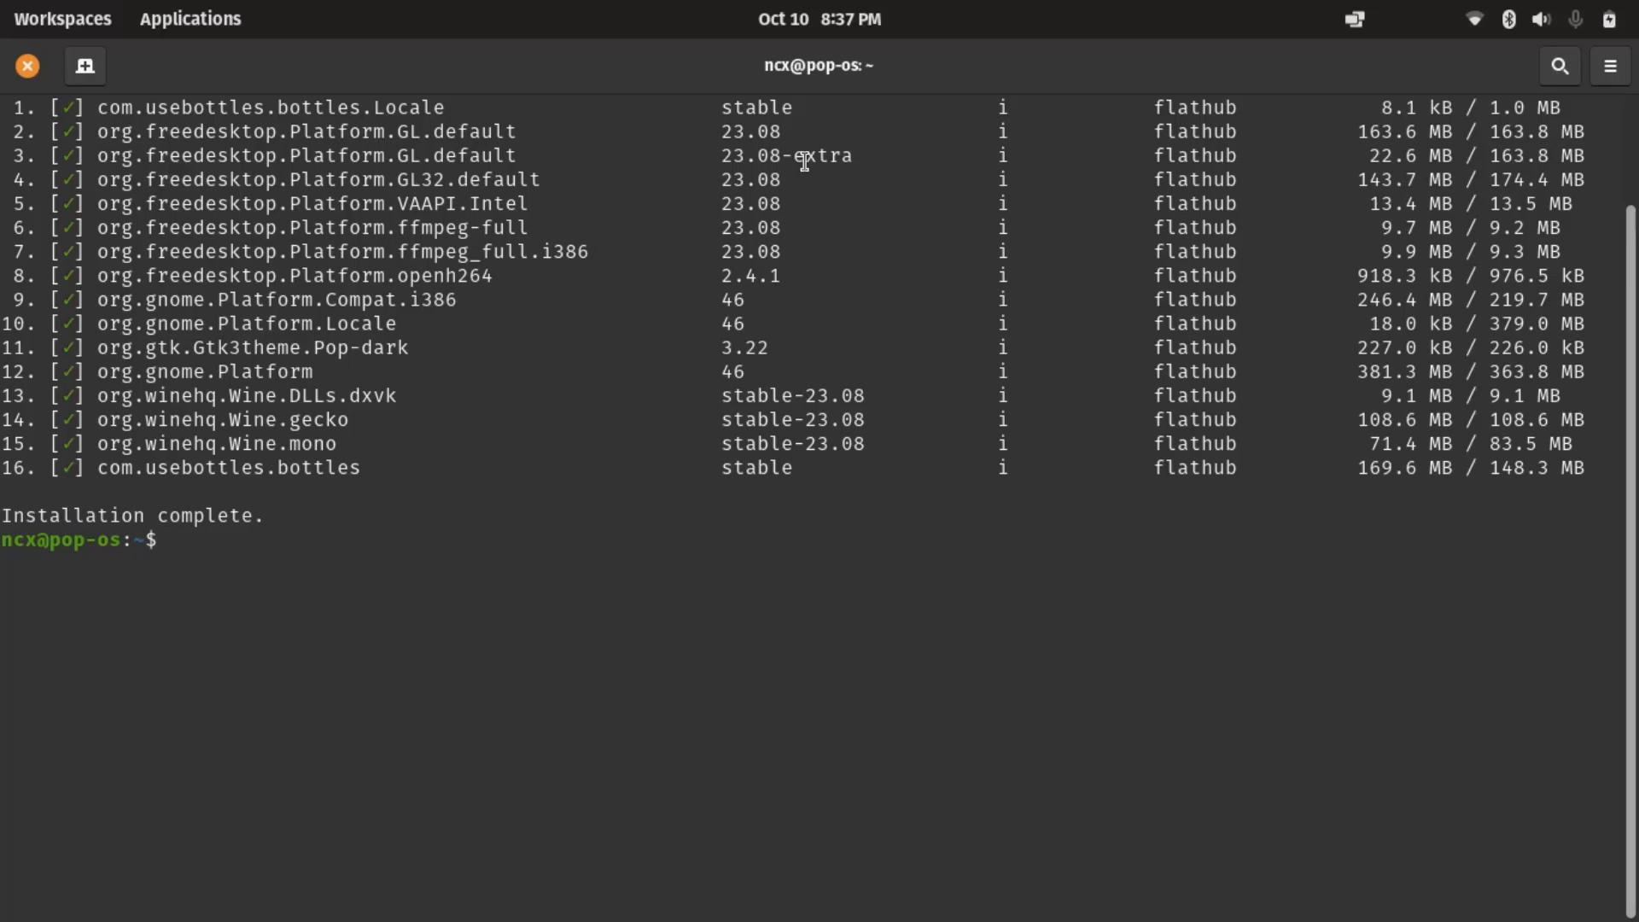
Copy the Bottles run command from Flathub, paste it into the terminal, and show the Applications launcher
key("alt+Tab")
key("alt+Tab")
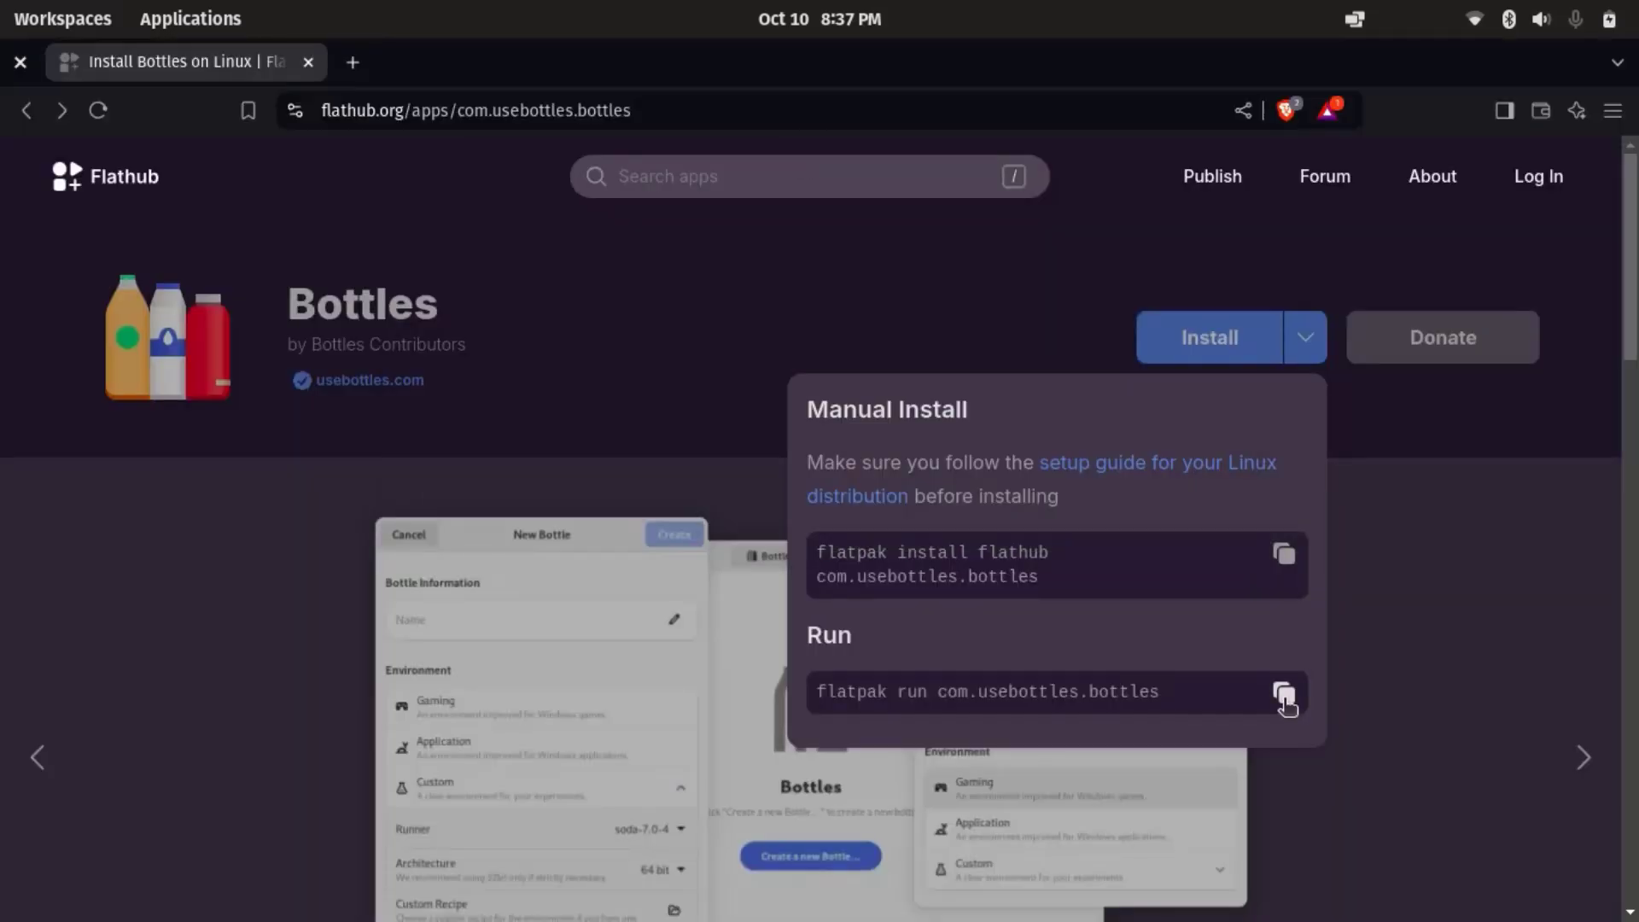
left_click(1285, 696)
key("alt+Tab")
key("ctrl+shift+v")
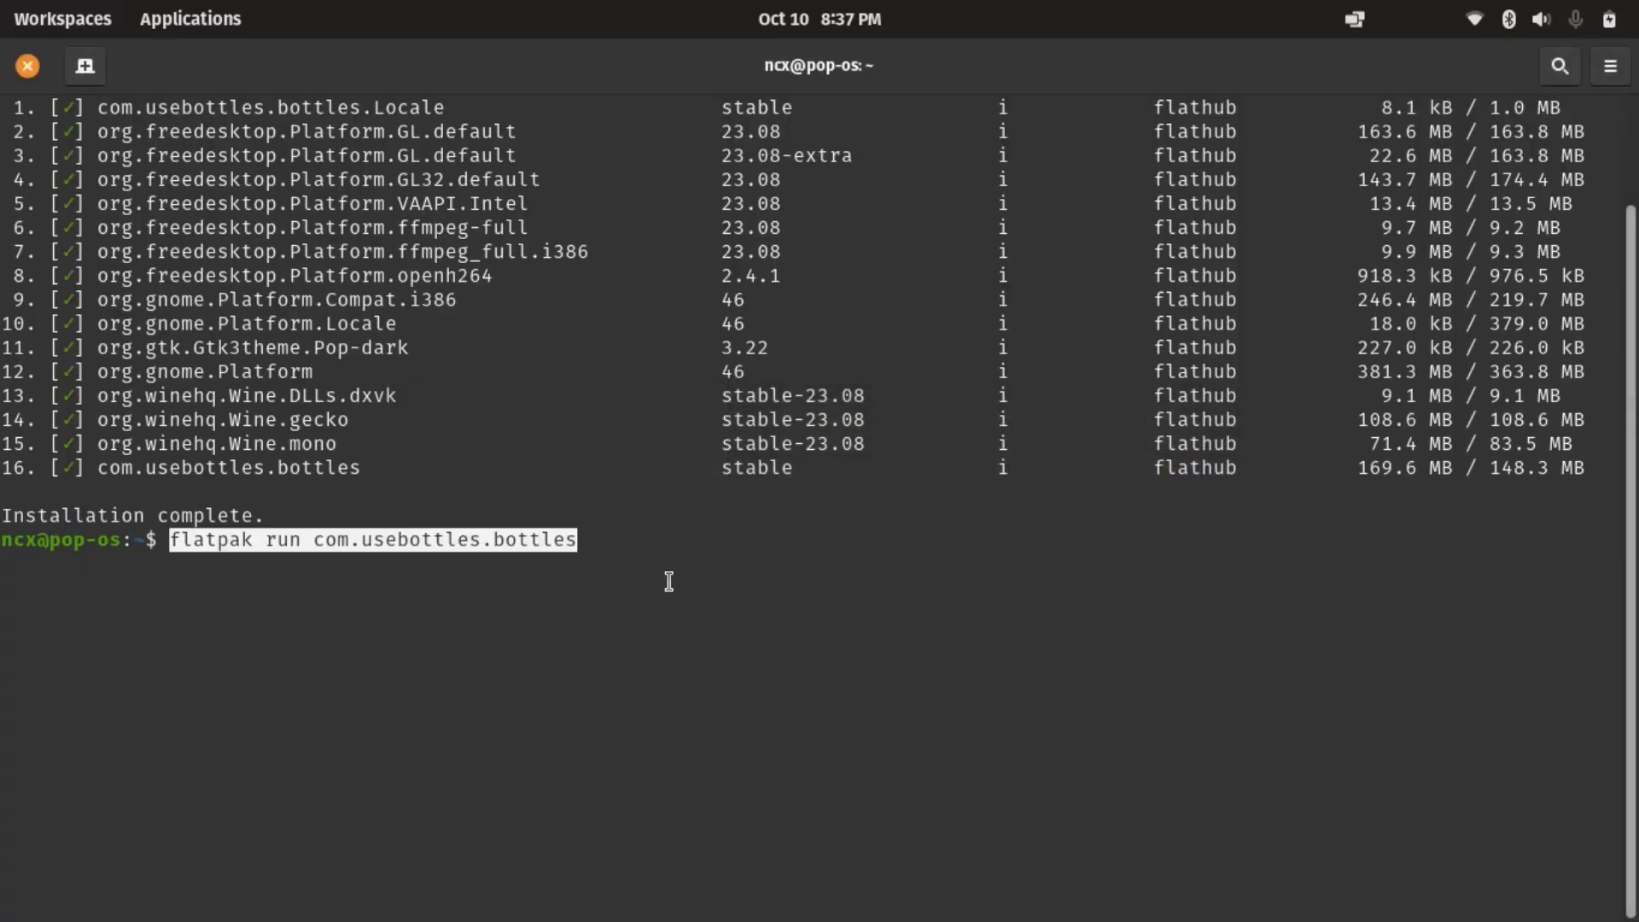
left_click(191, 19)
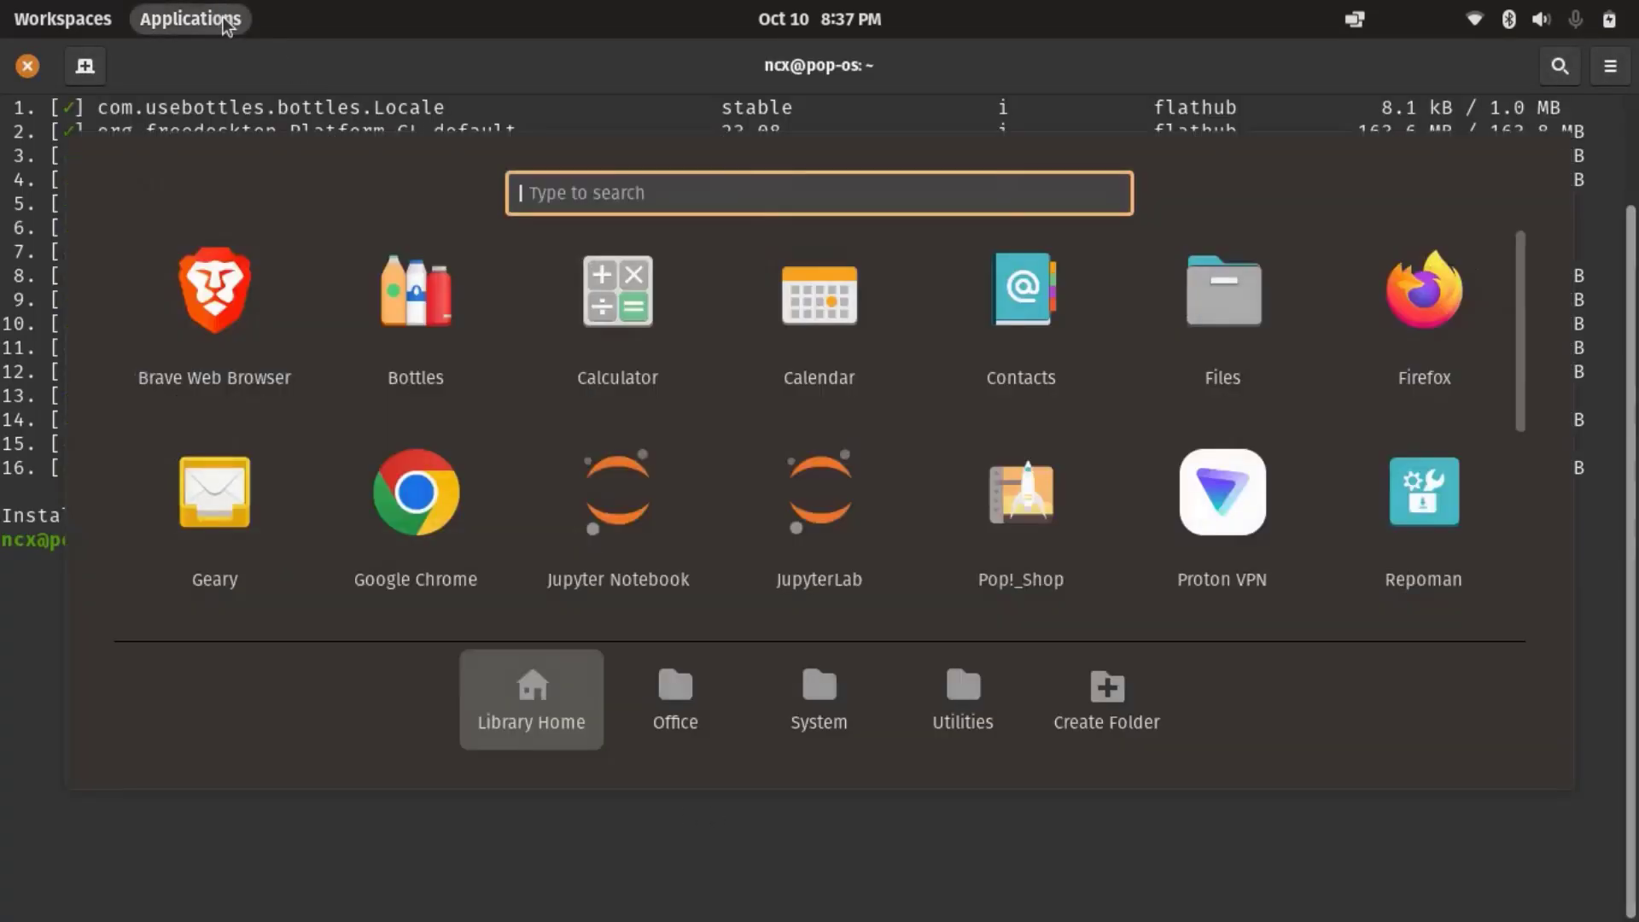
Launch Bottles and get past the welcome carousel to finish first-run setup
left_click(469, 334)
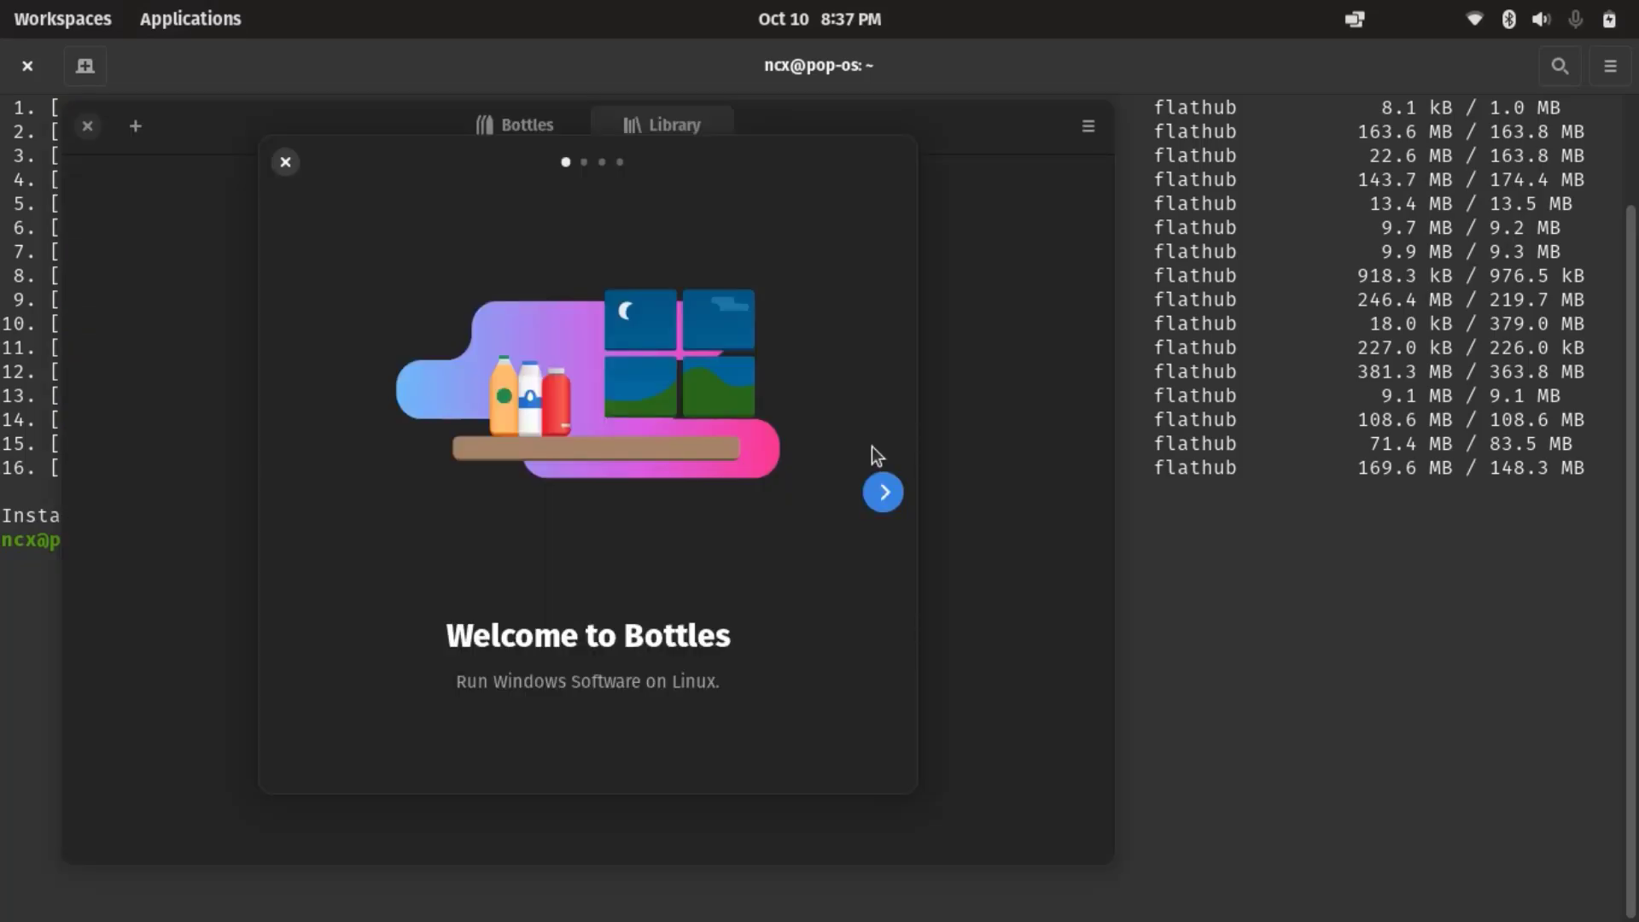
left_click(883, 492)
left_click(883, 492)
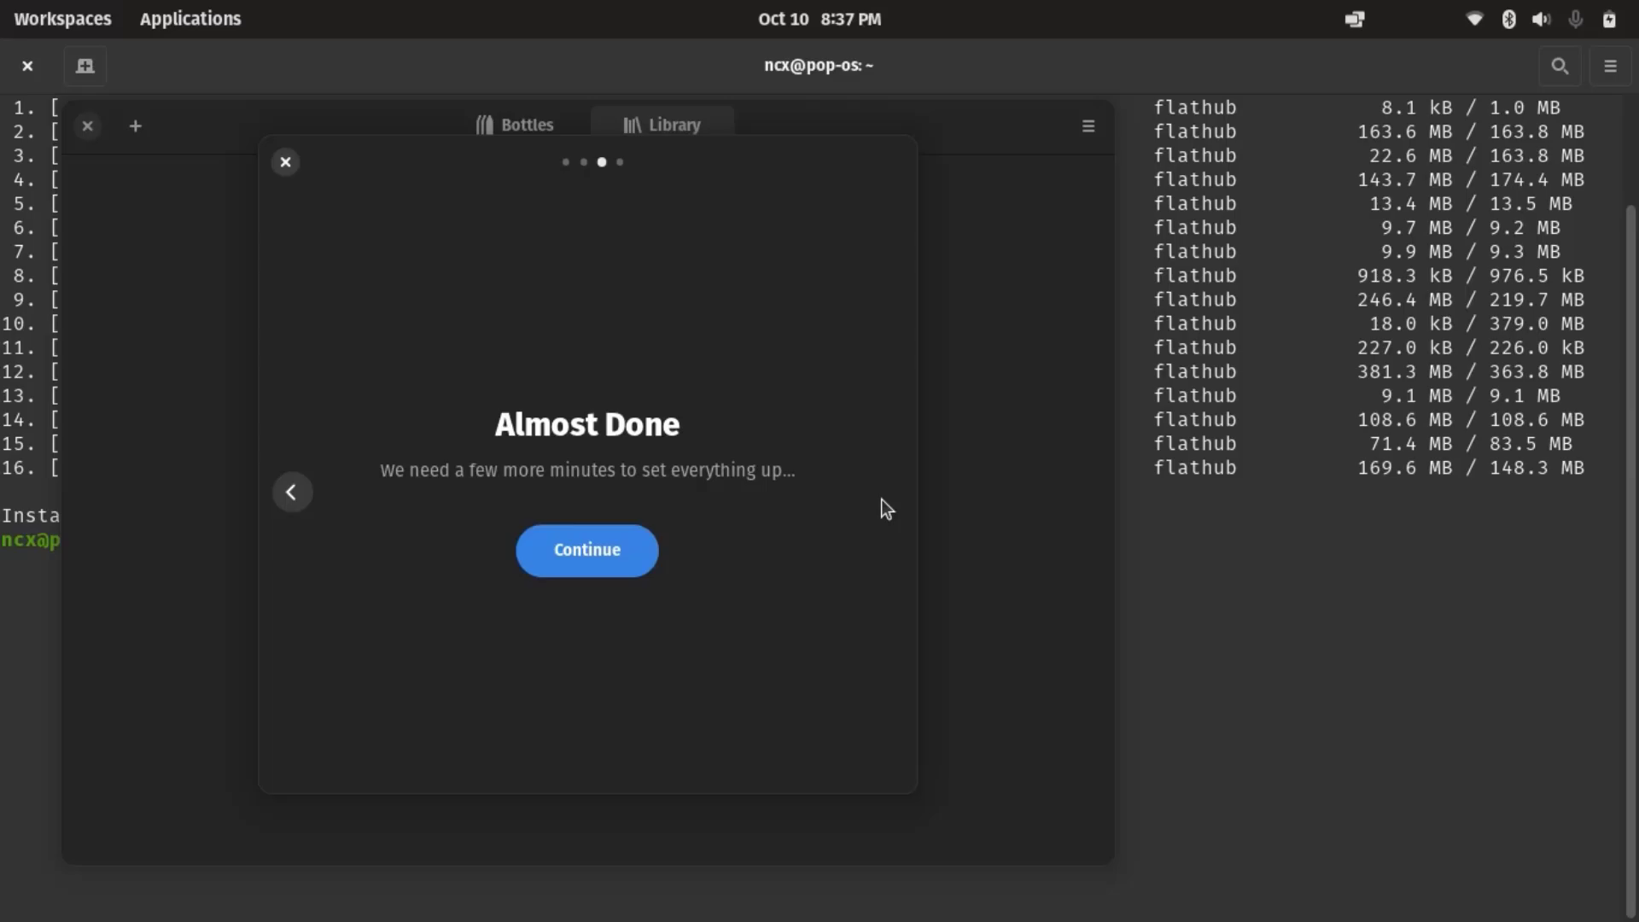
left_click(588, 553)
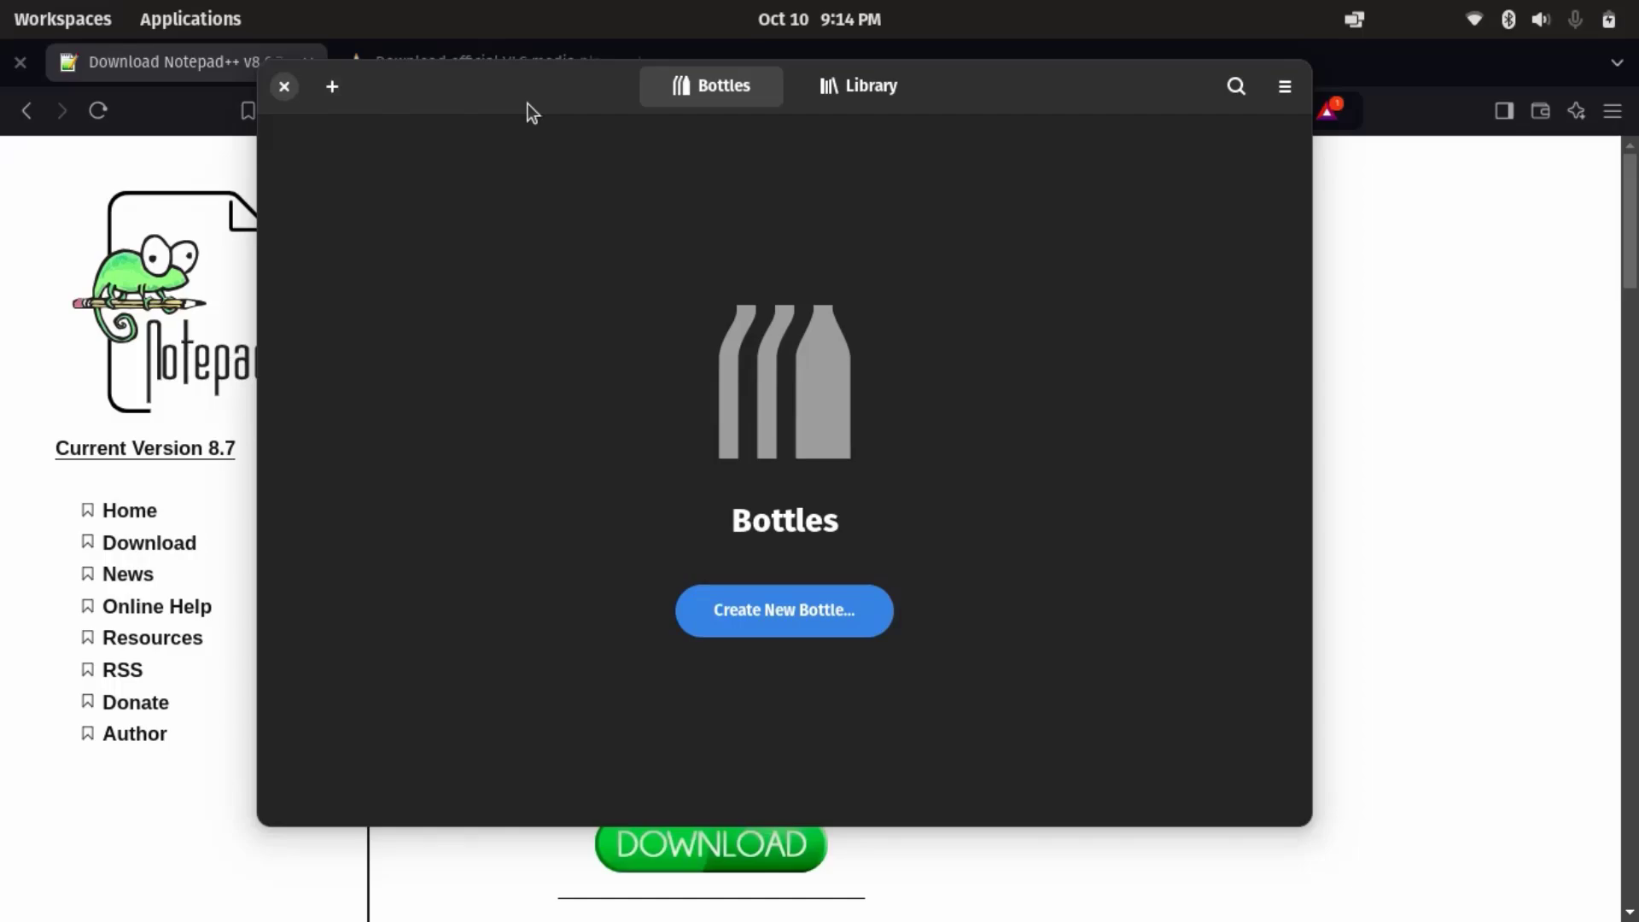
Start a new bottle, then return to the Notepad++ v8.6.7 download page in Brave
left_click(811, 625)
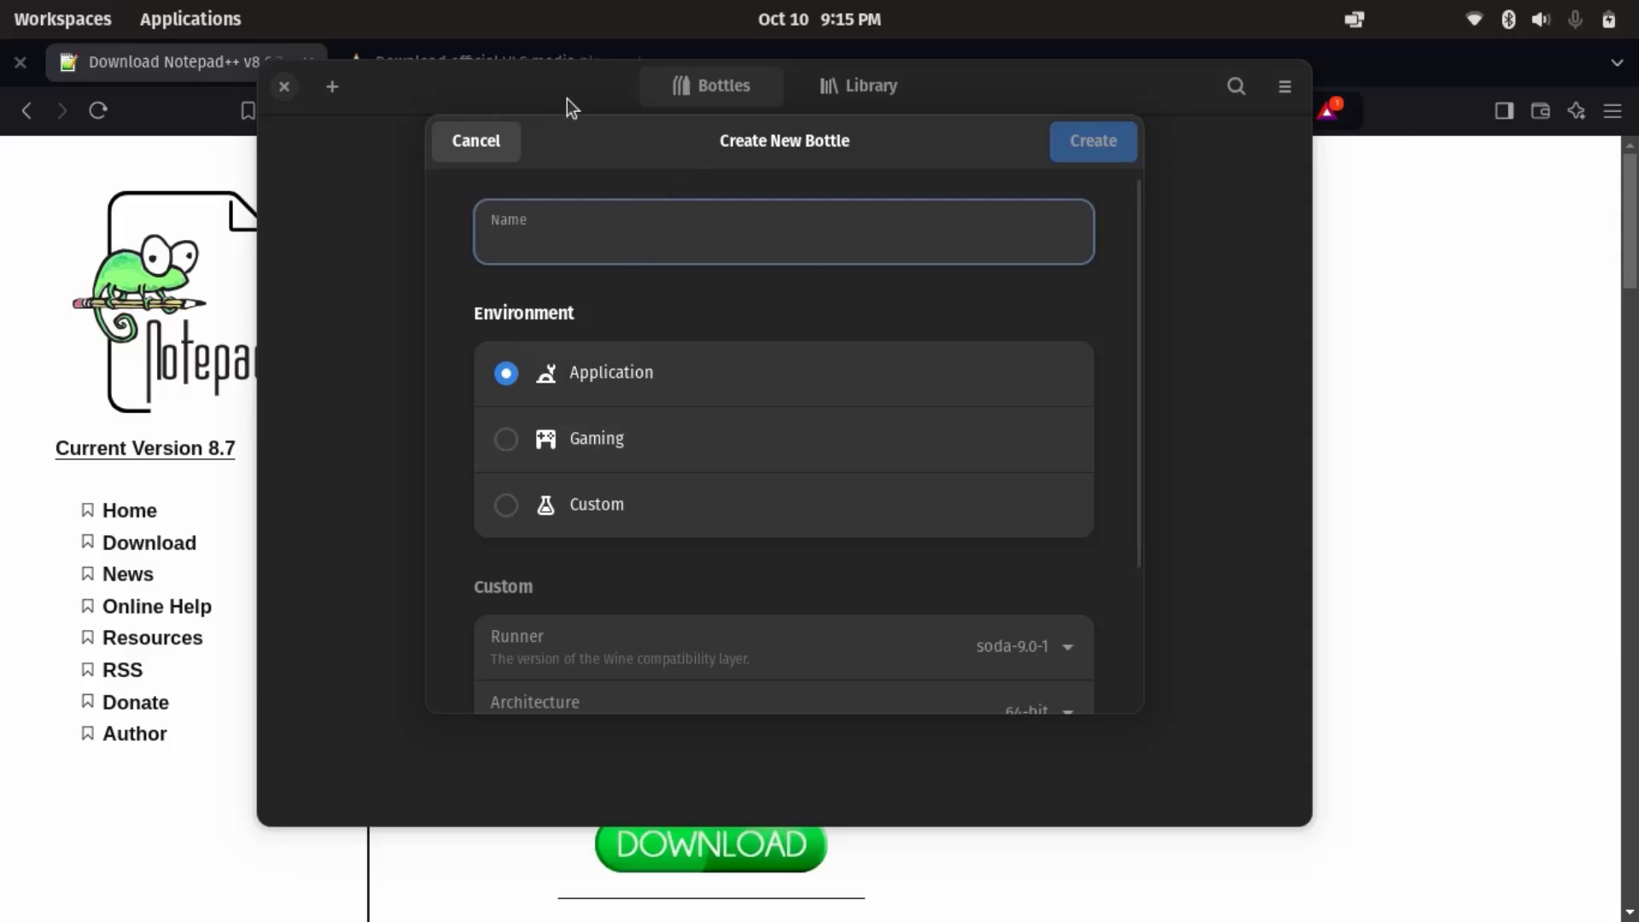
key("alt+Tab")
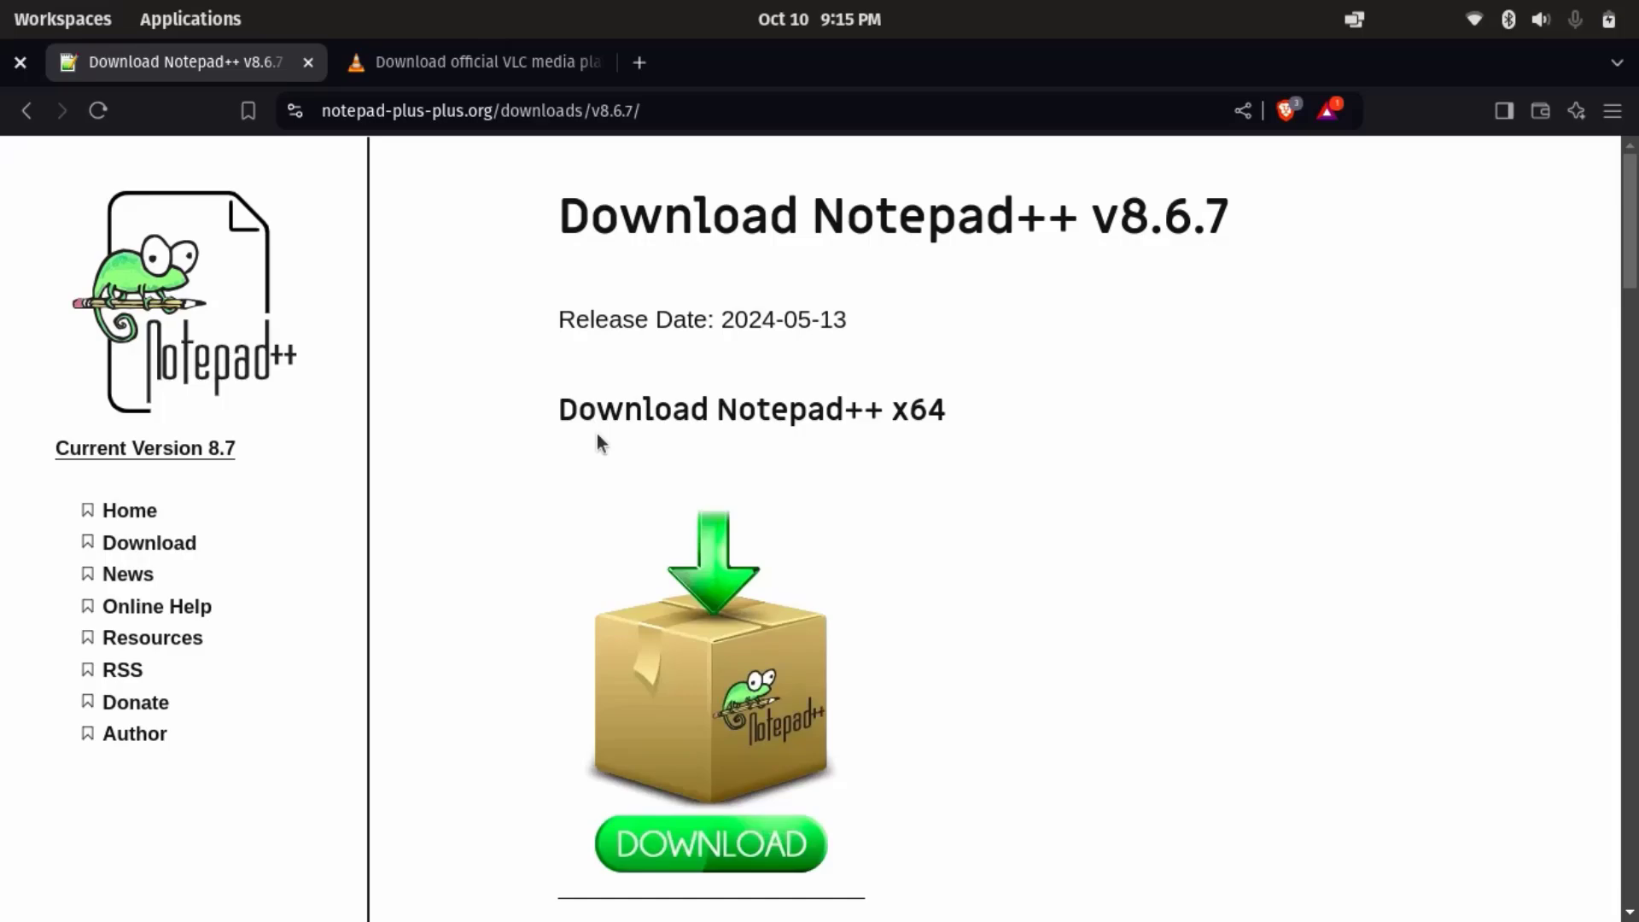
Select npp.8.6.7.Installer.x64.exe in Downloads and return to the Bottles new-bottle form
scroll(597, 434, "down", 8)
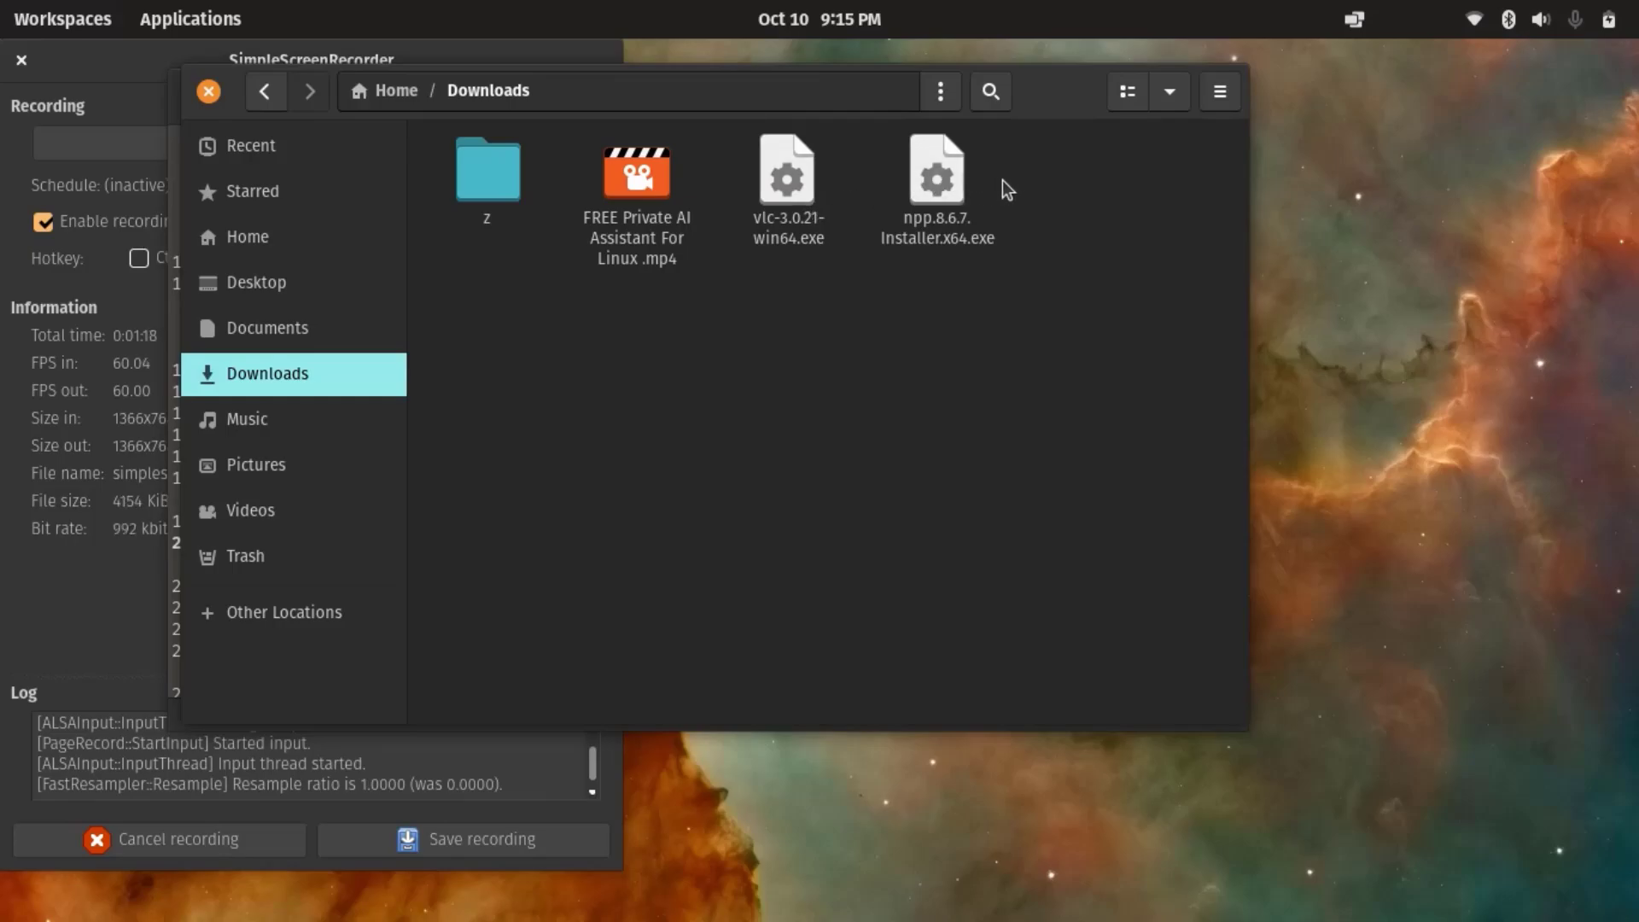
left_click(933, 246)
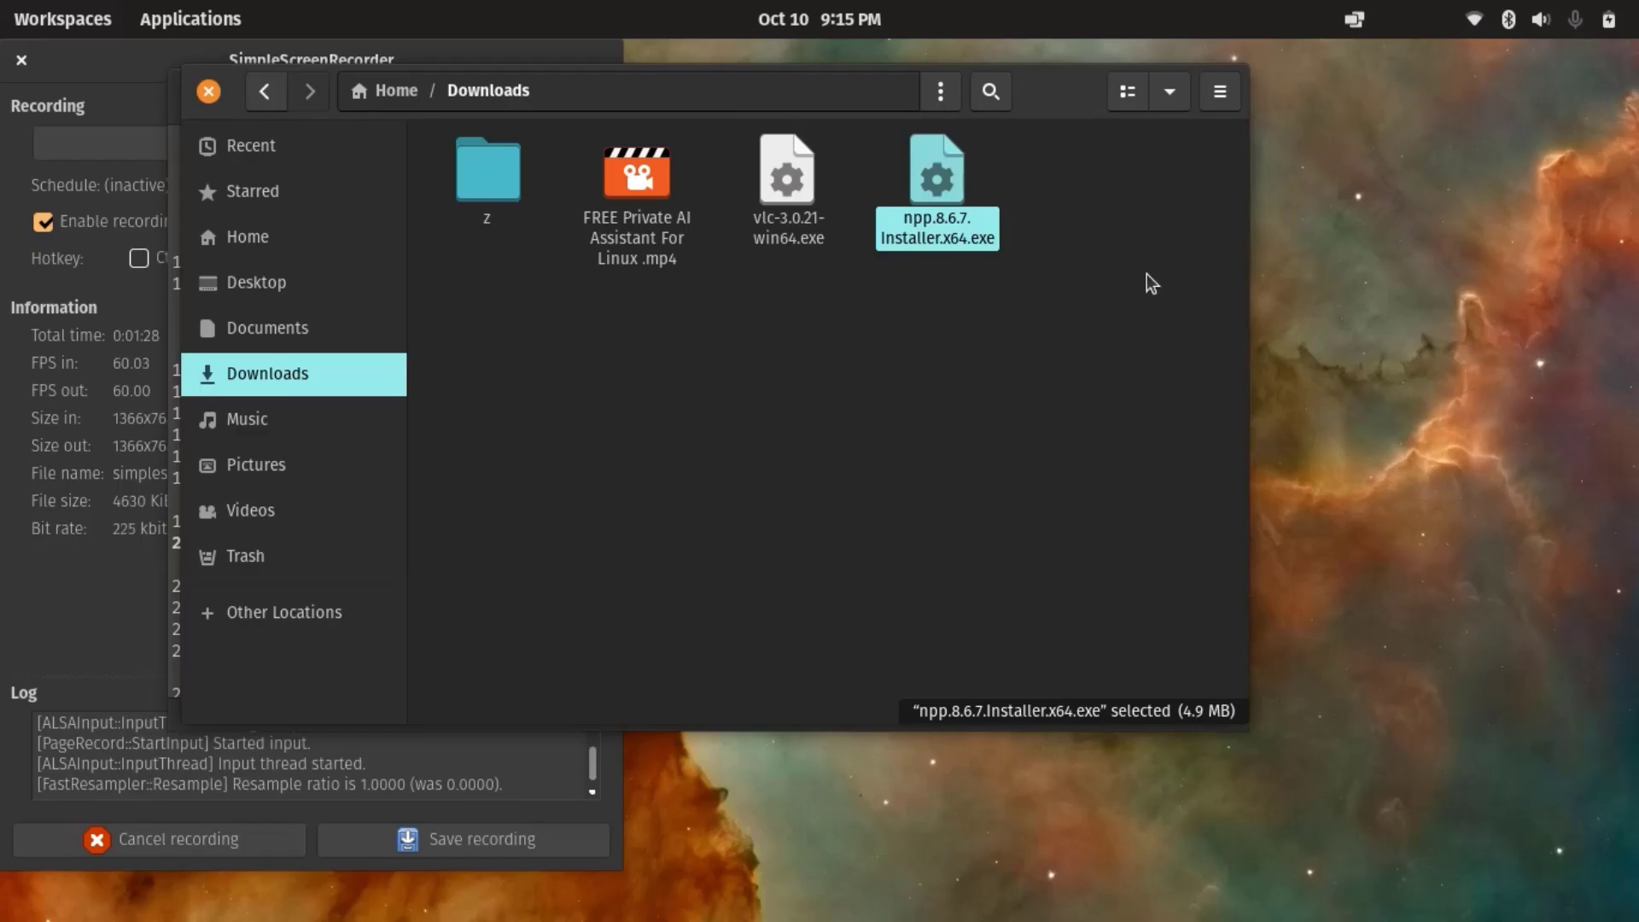
key("alt+Tab")
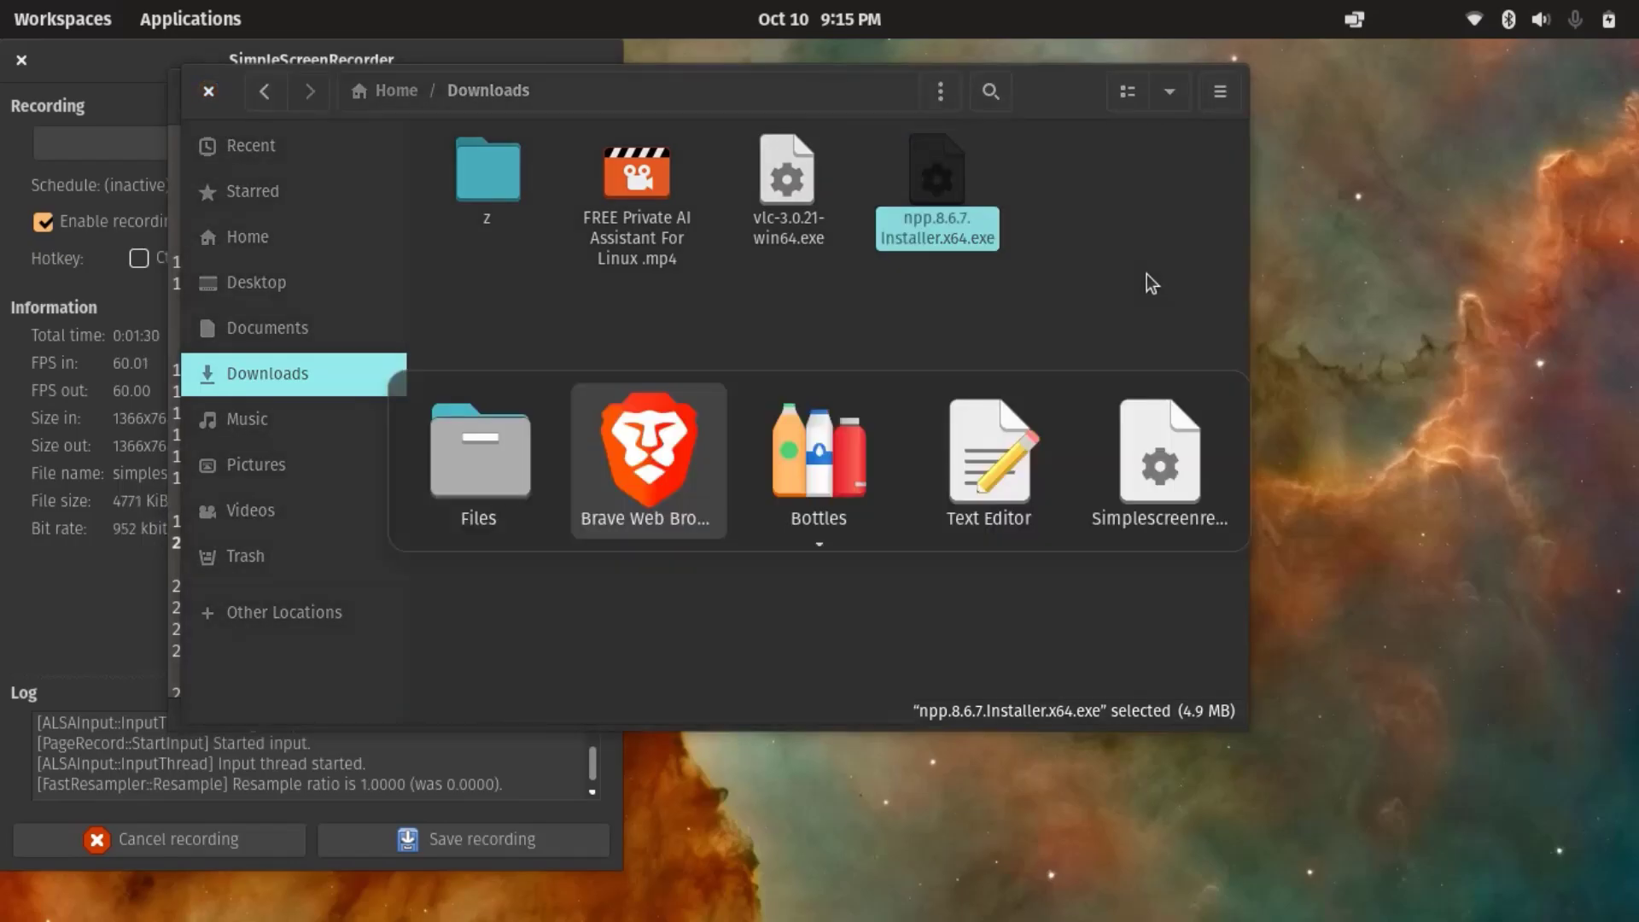
key("alt+Tab")
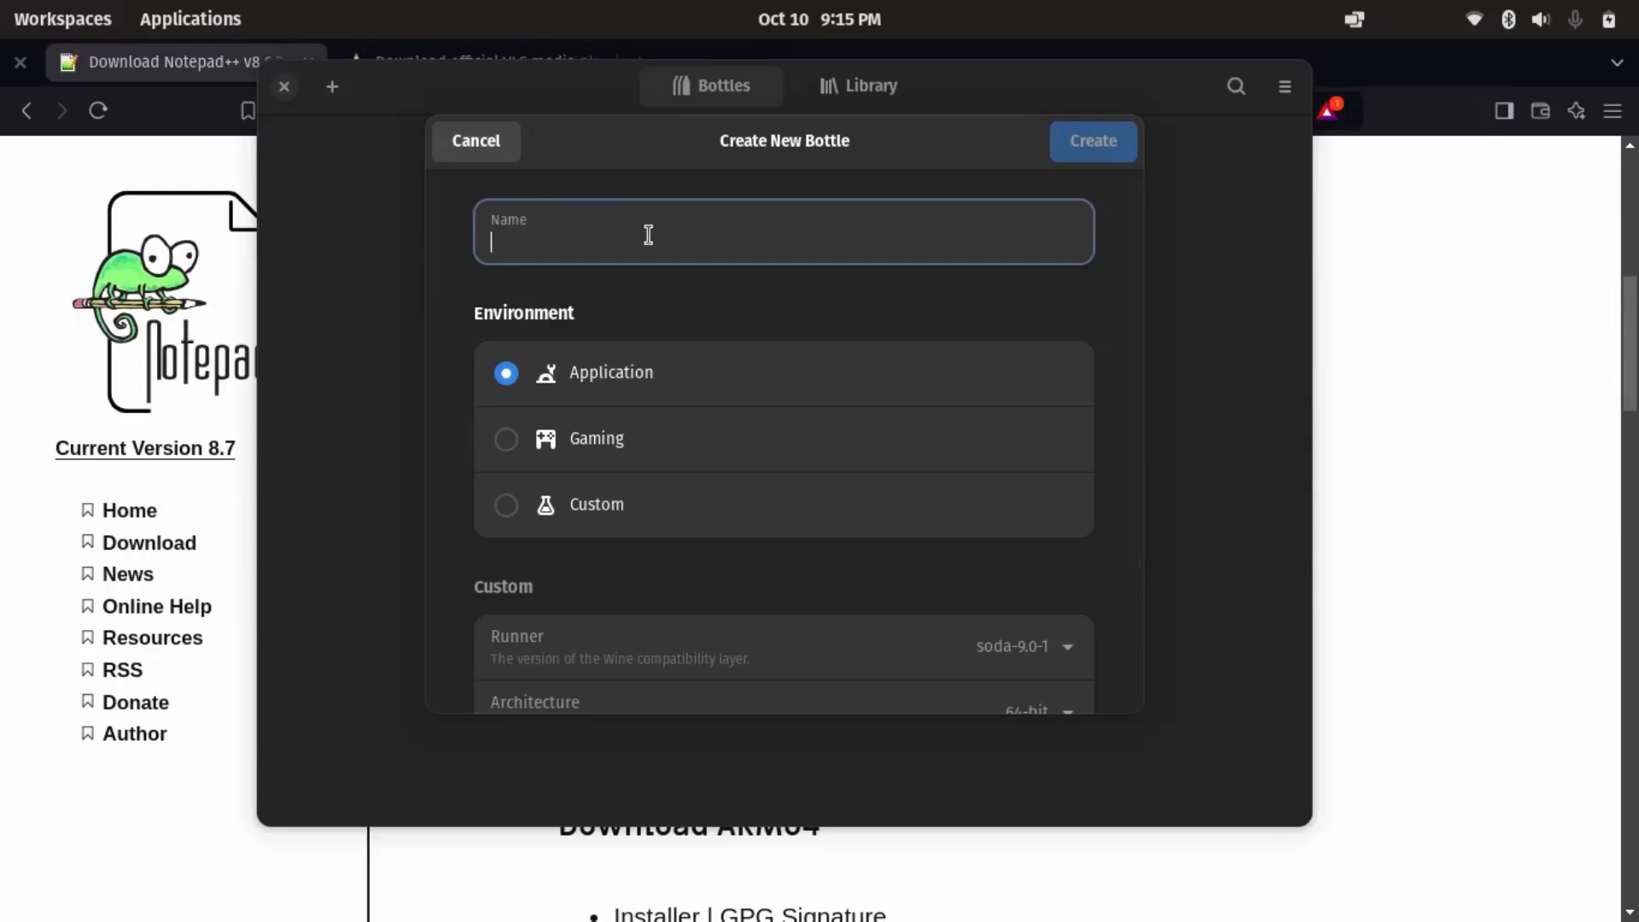
Name the bottle 'npp', keep the Application environment, and create it
type("n")
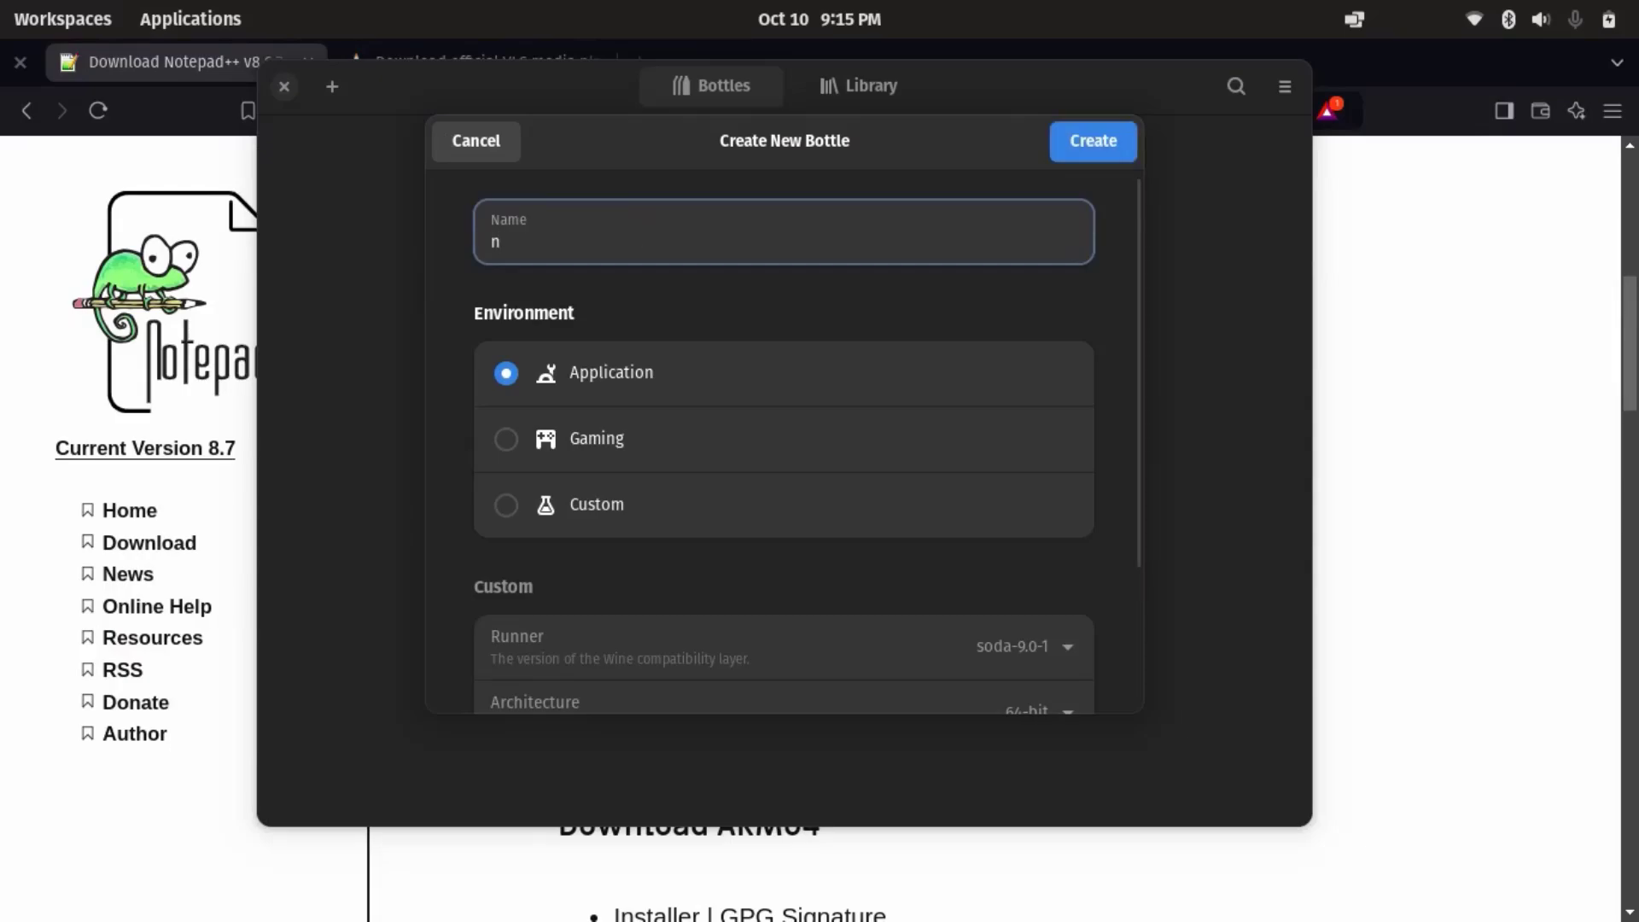
type("pp")
scroll(1112, 480, "down", 3)
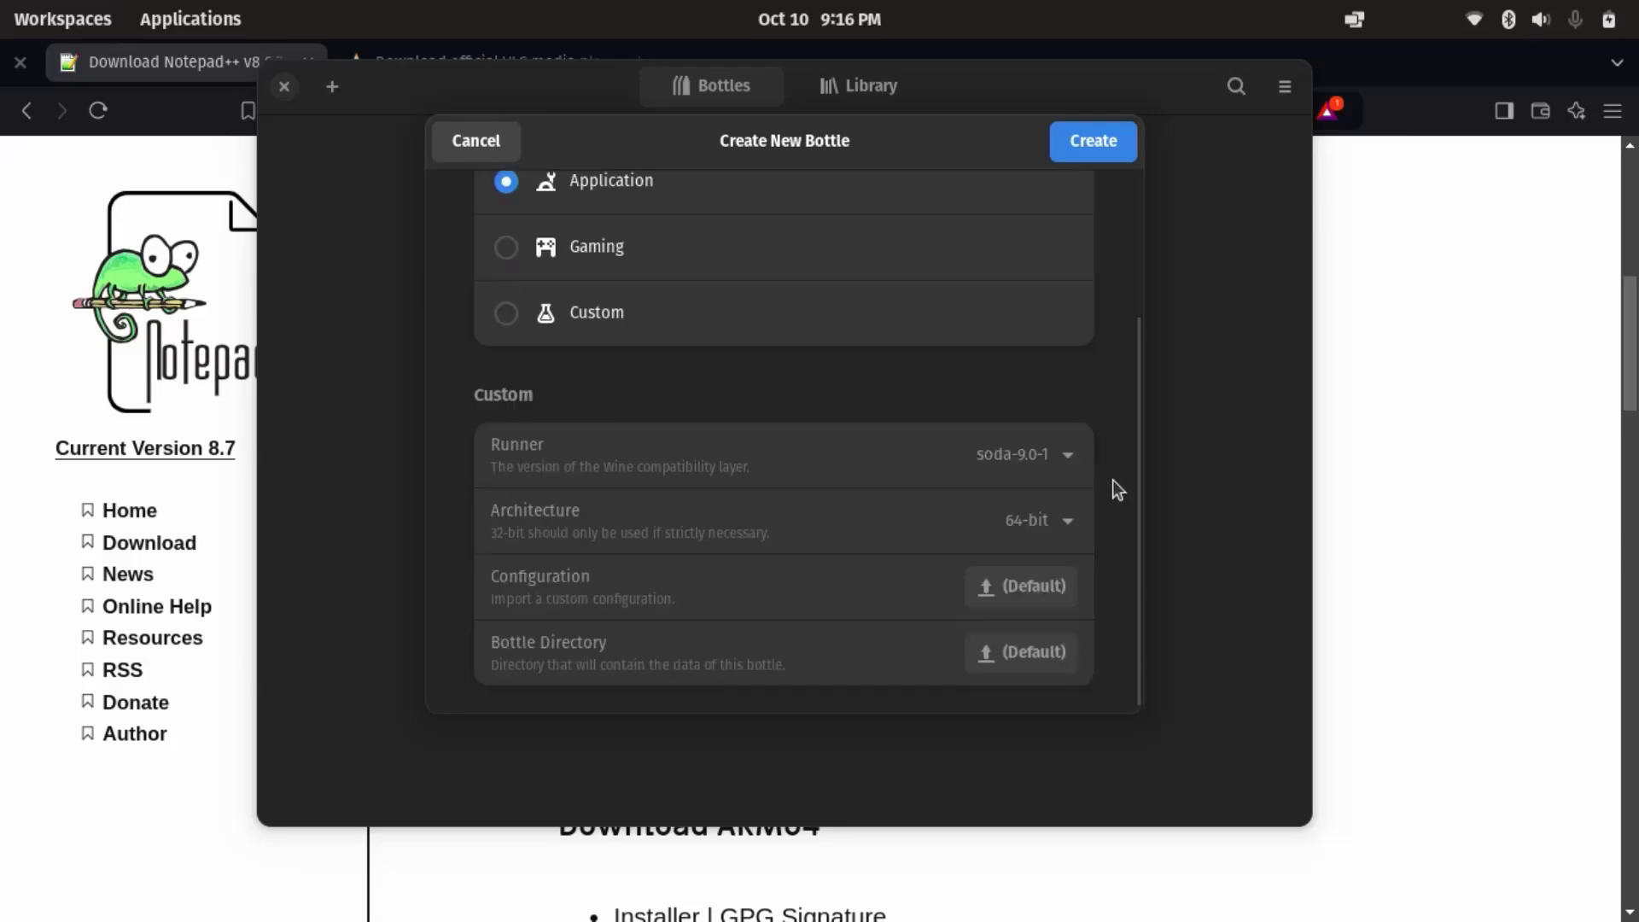
left_click(1123, 138)
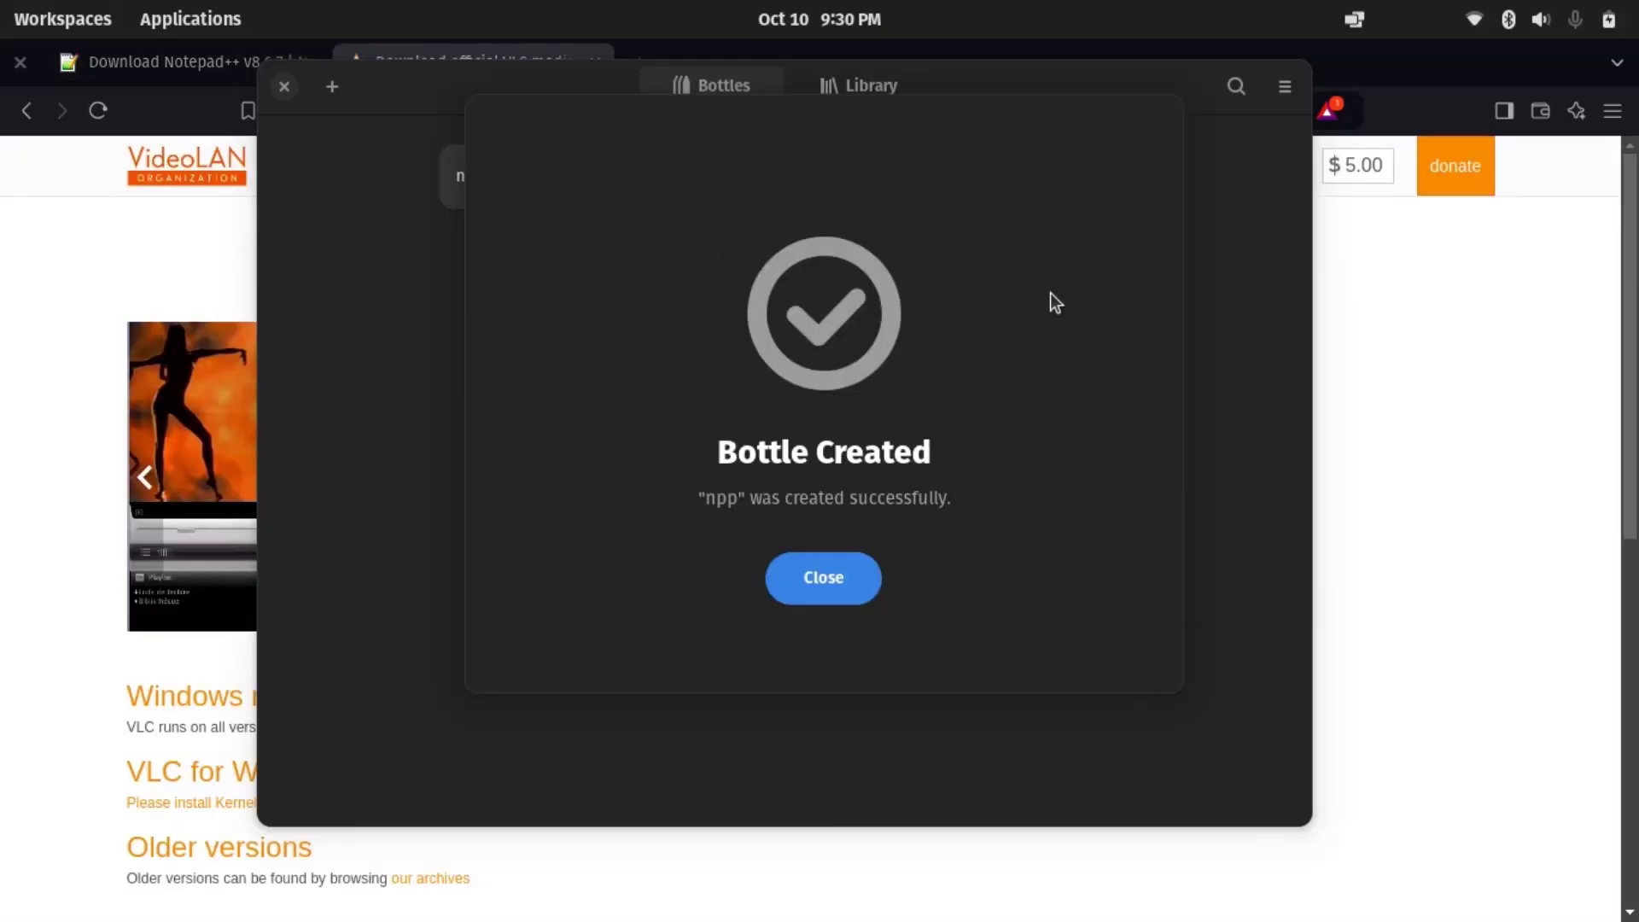
Close the Bottle Created notice and reach the npp bottle's executable chooser, past the sandbox warning
left_click(823, 578)
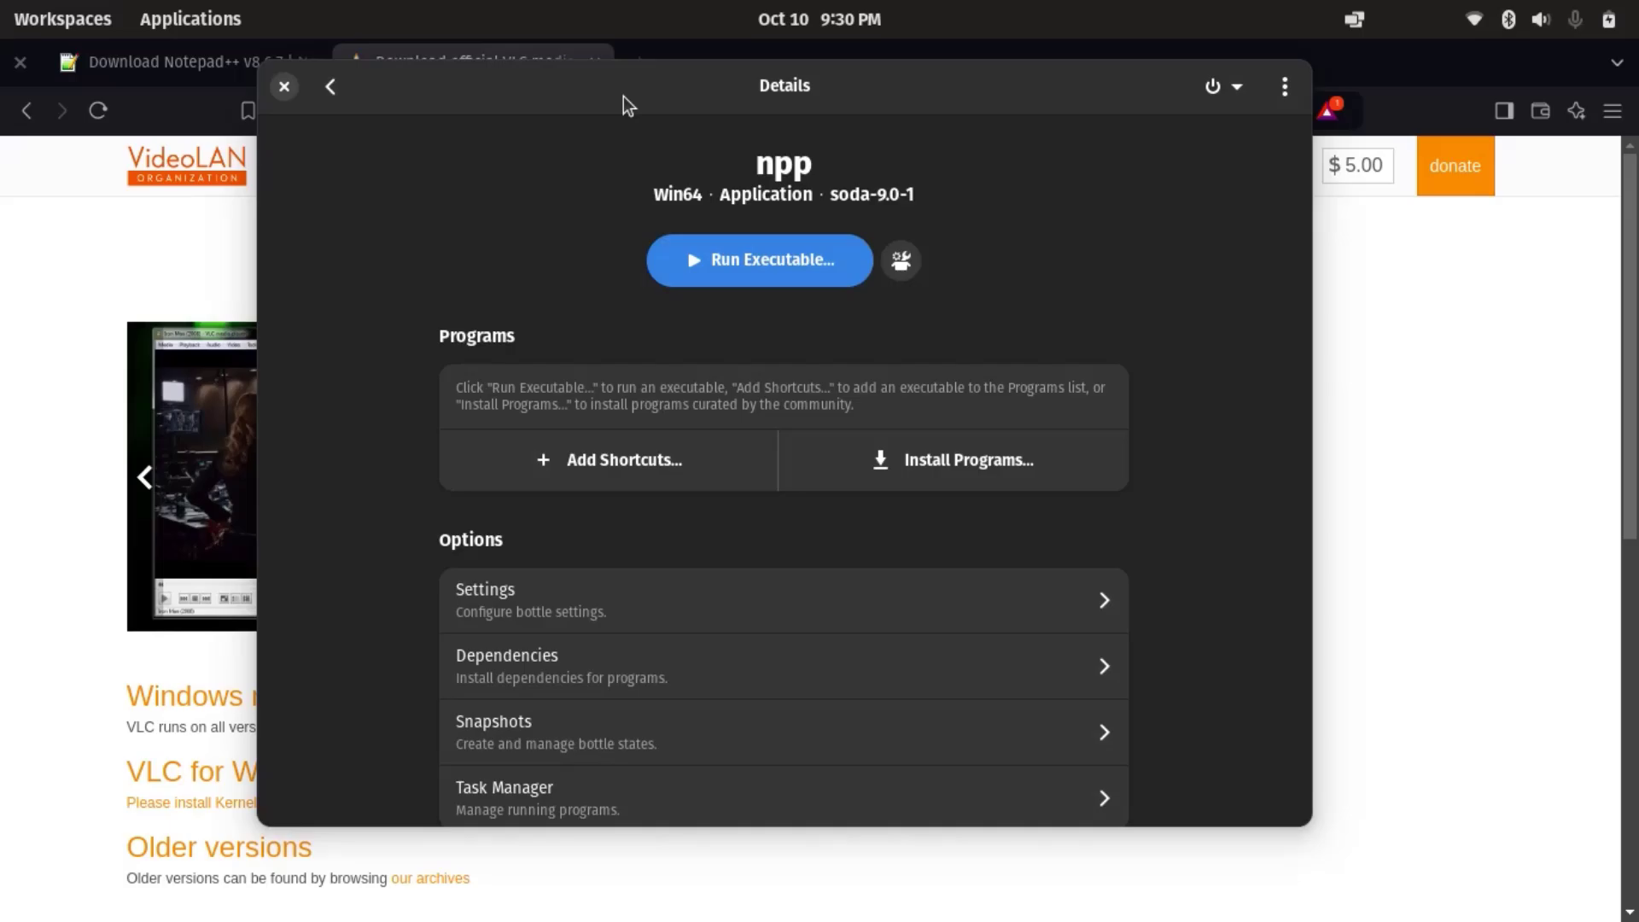
left_click(770, 263)
left_click(811, 444)
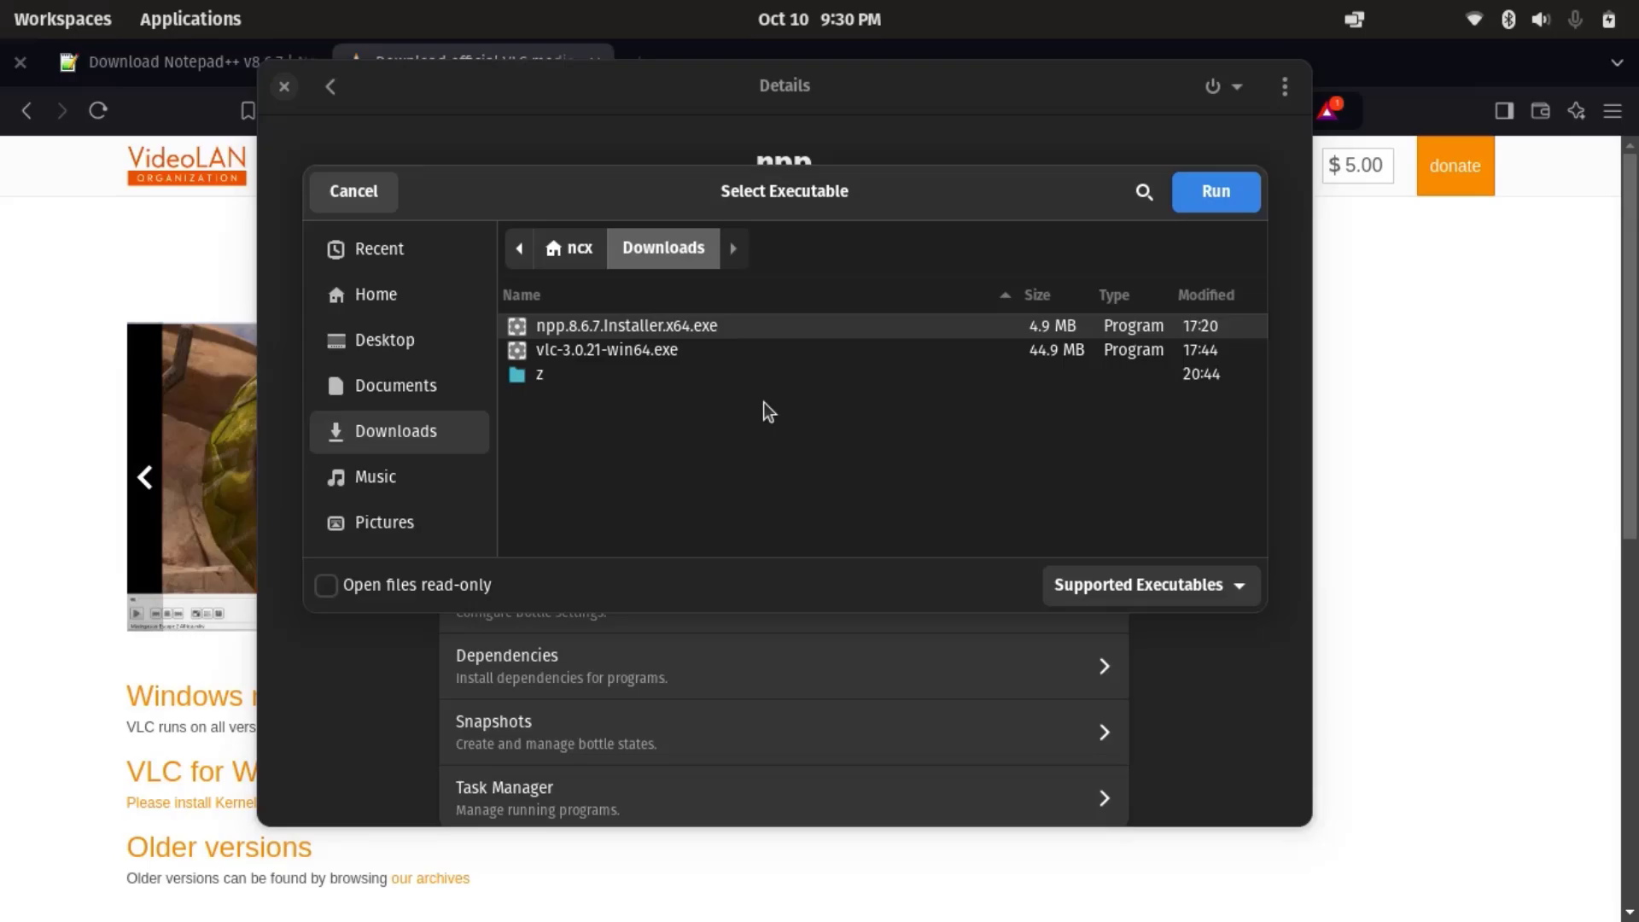
Install npp.8.6.7.Installer.x64.exe in English with default folder and components, then launch Notepad++
double_click(707, 323)
left_click_drag(818, 386, 754, 282)
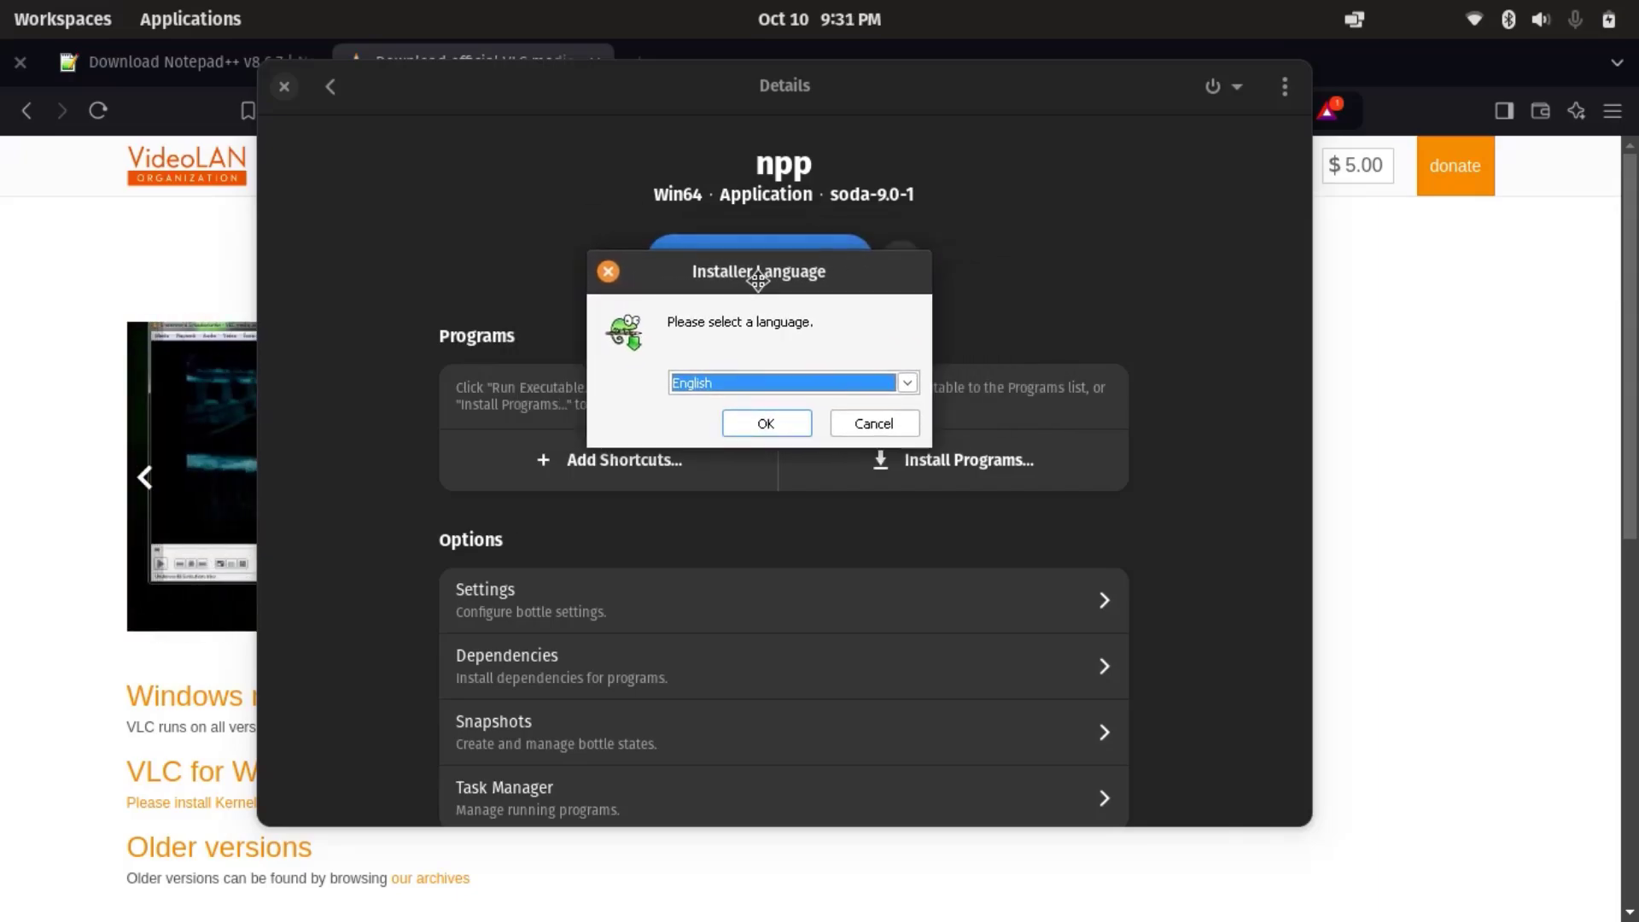
left_click(764, 425)
left_click(963, 669)
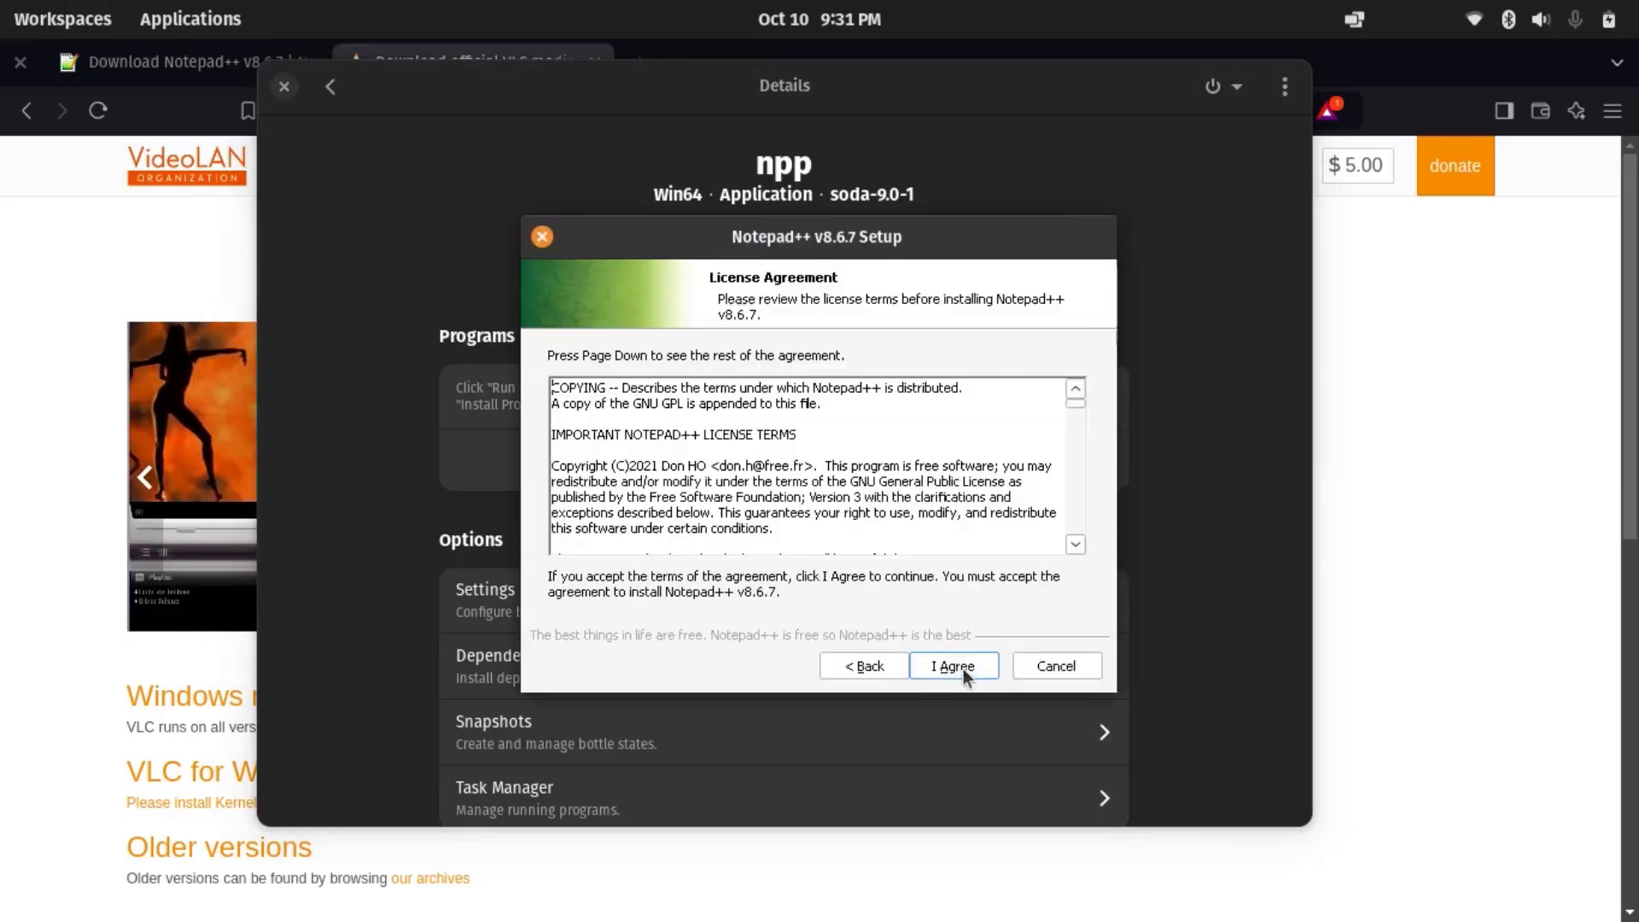
left_click(962, 666)
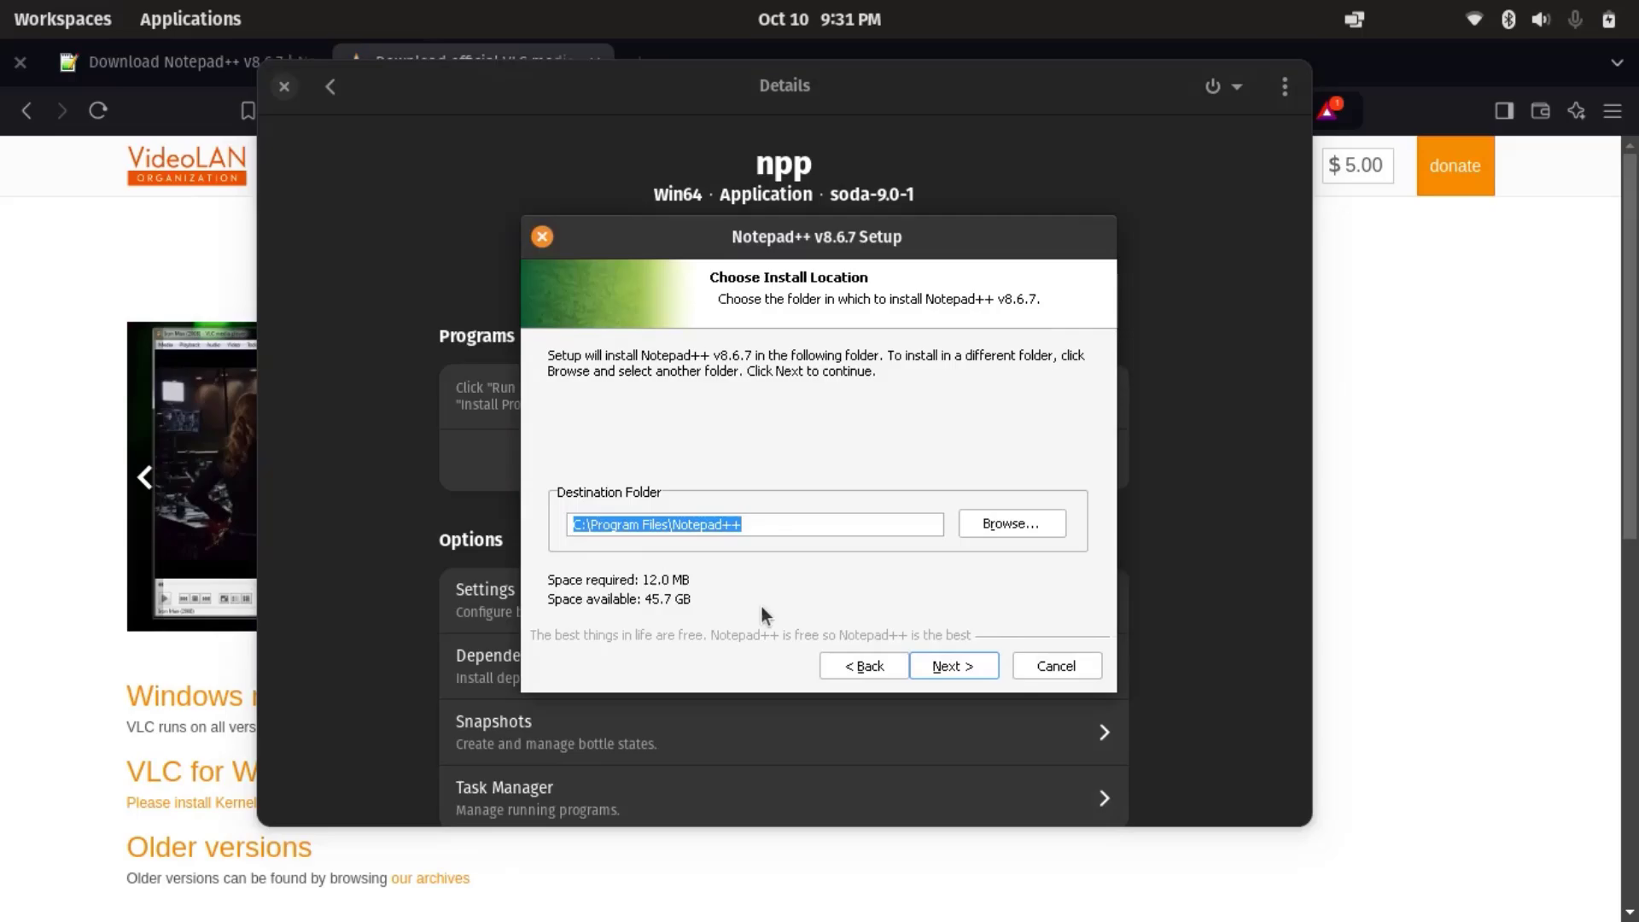
left_click(977, 664)
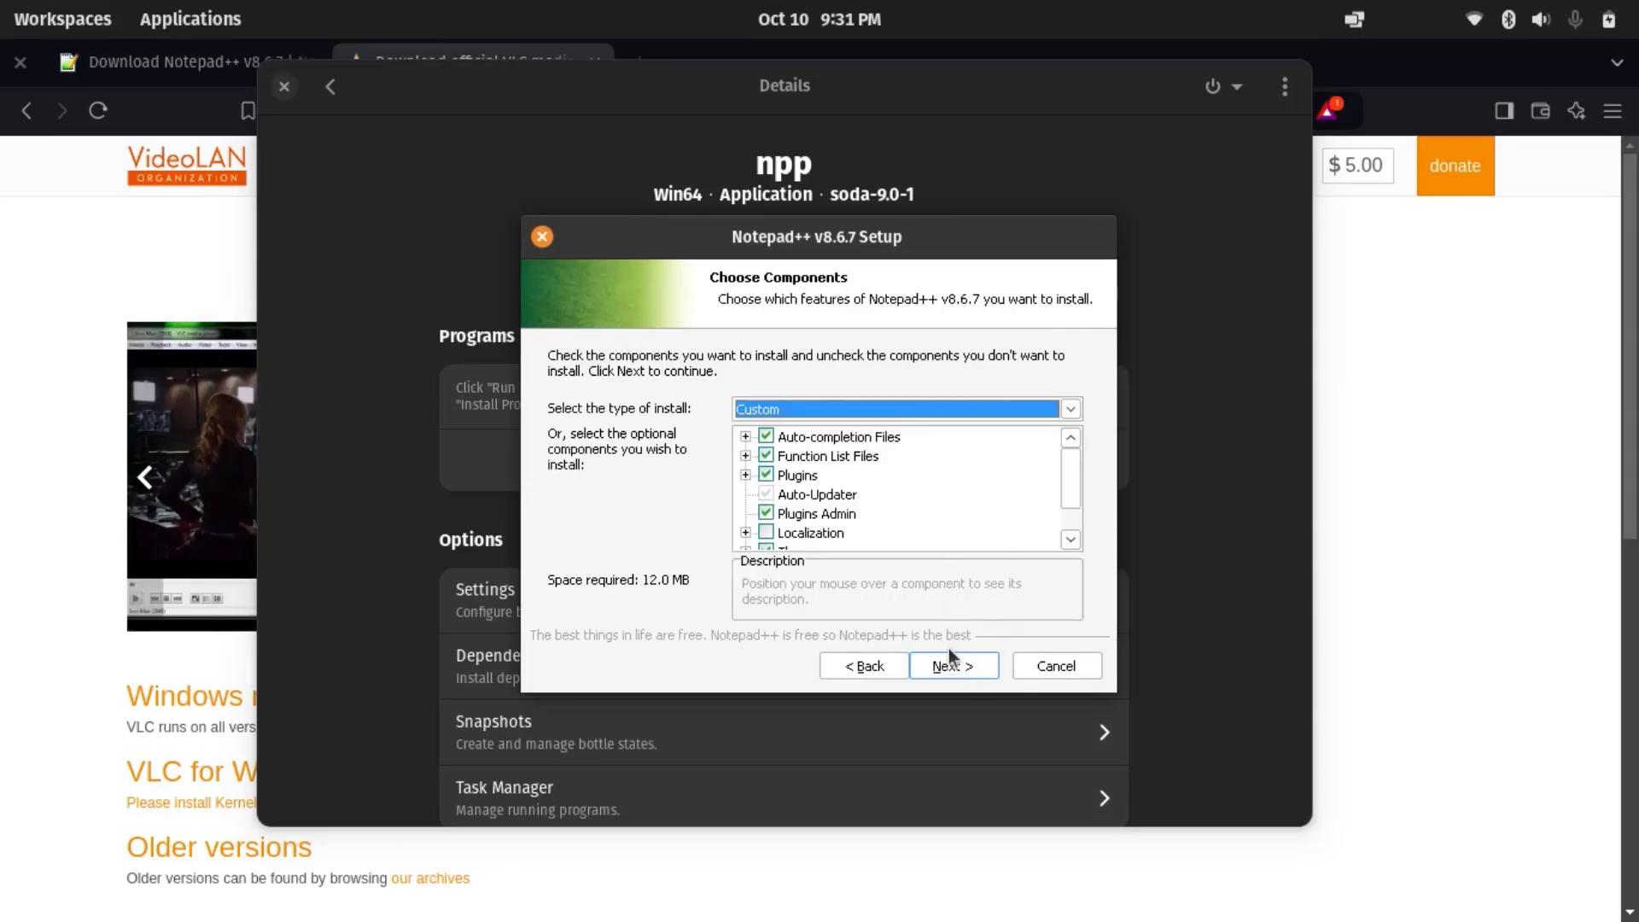
left_click(950, 664)
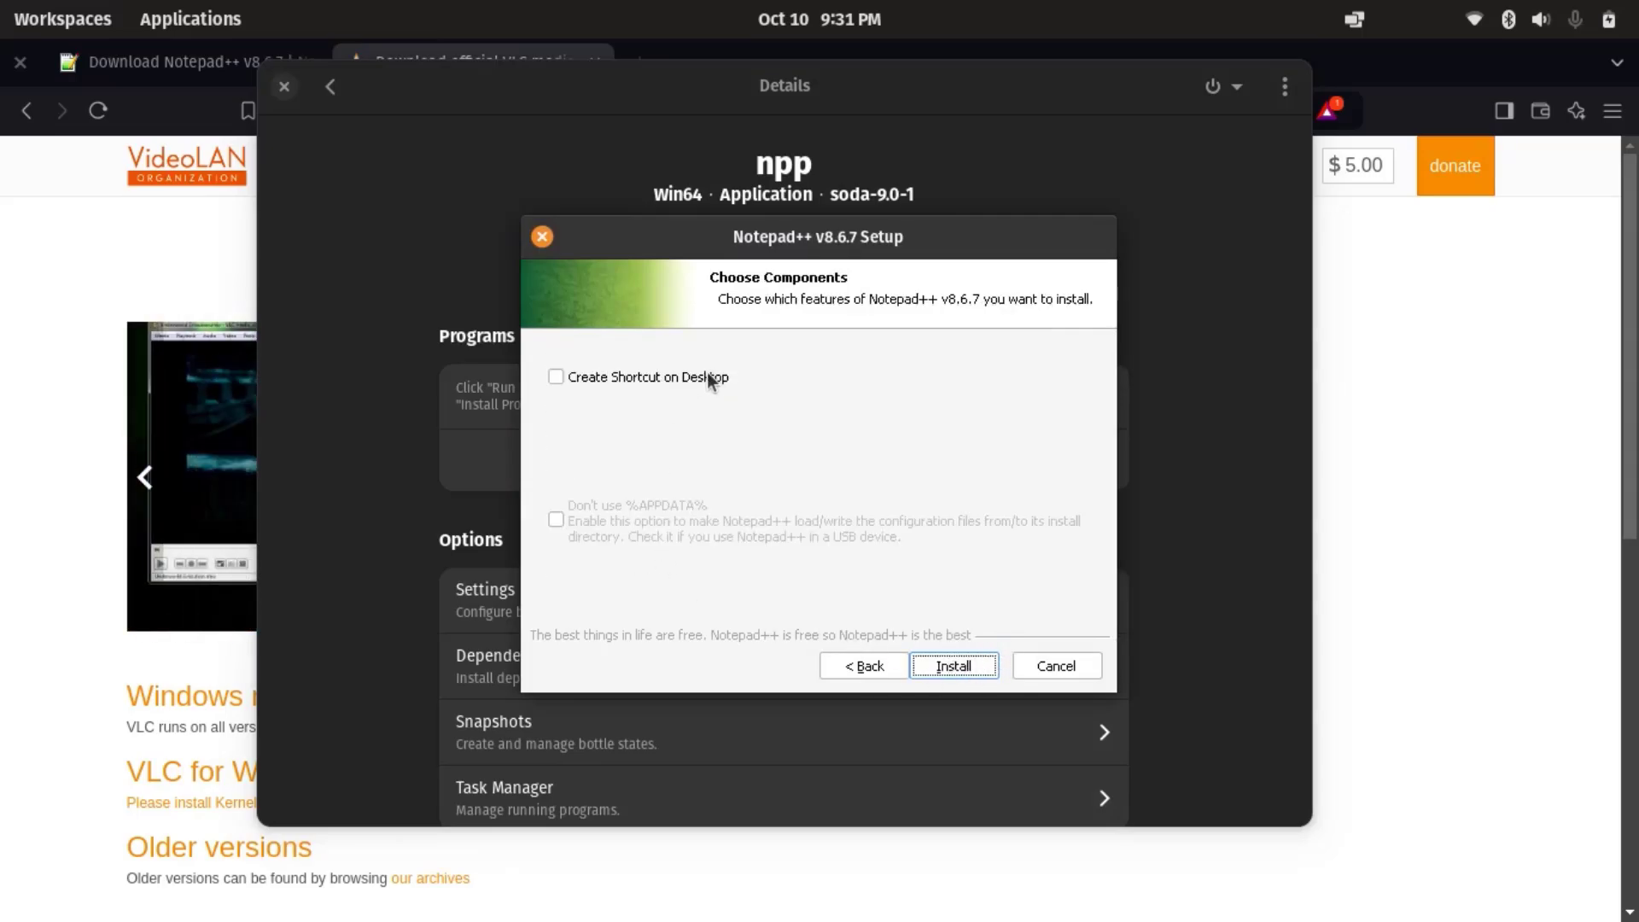
left_click(947, 665)
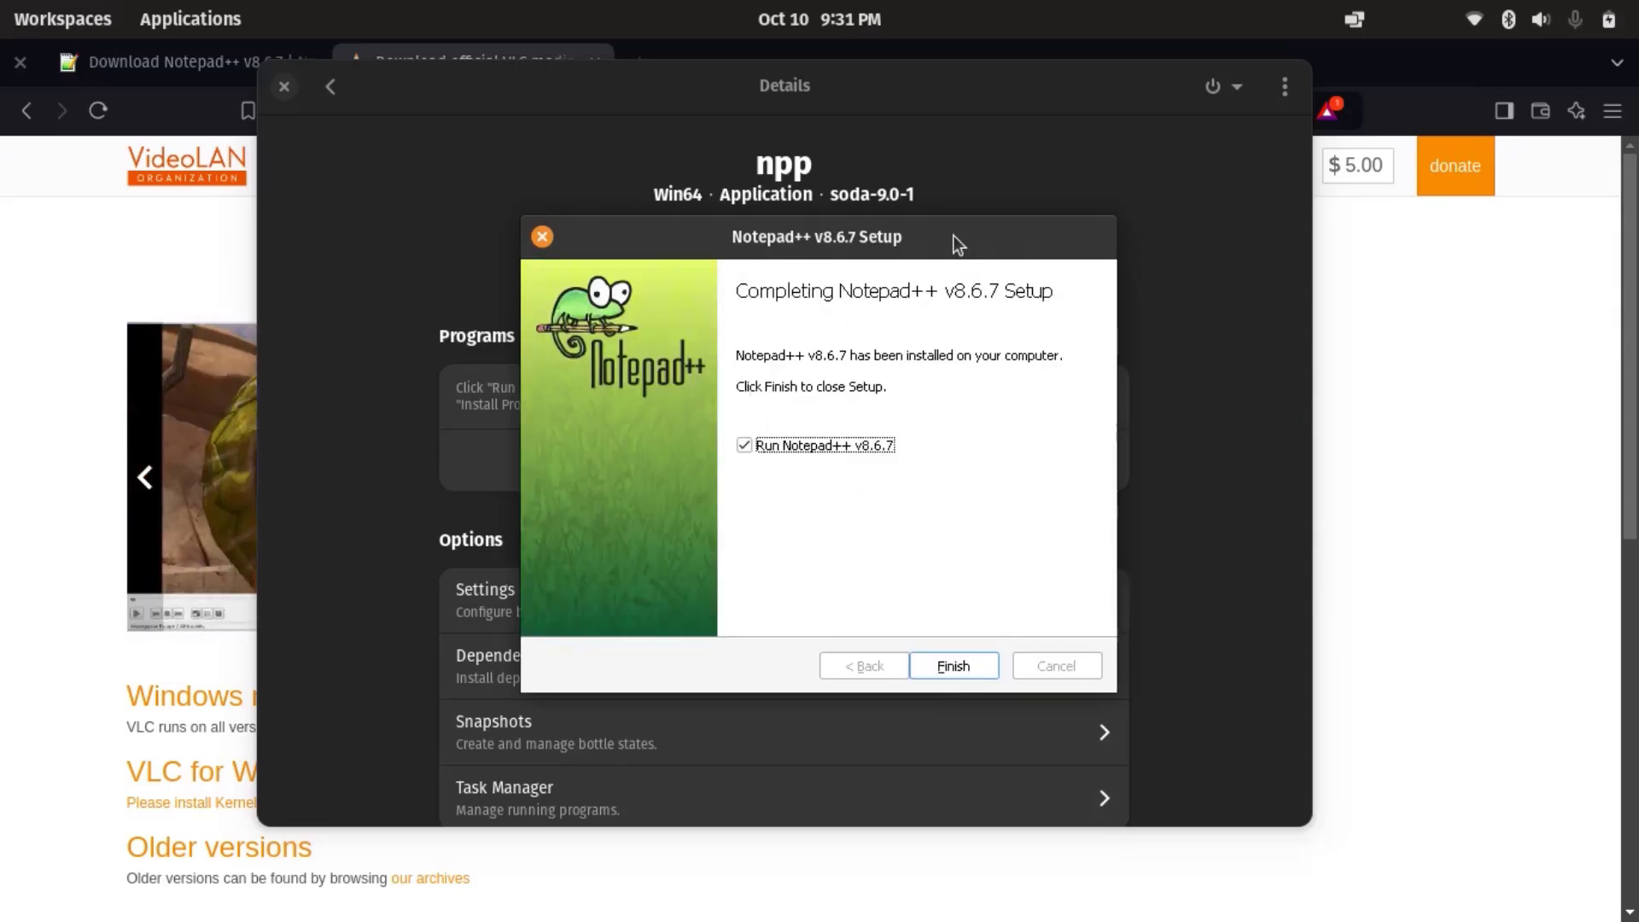
left_click_drag(953, 235, 853, 223)
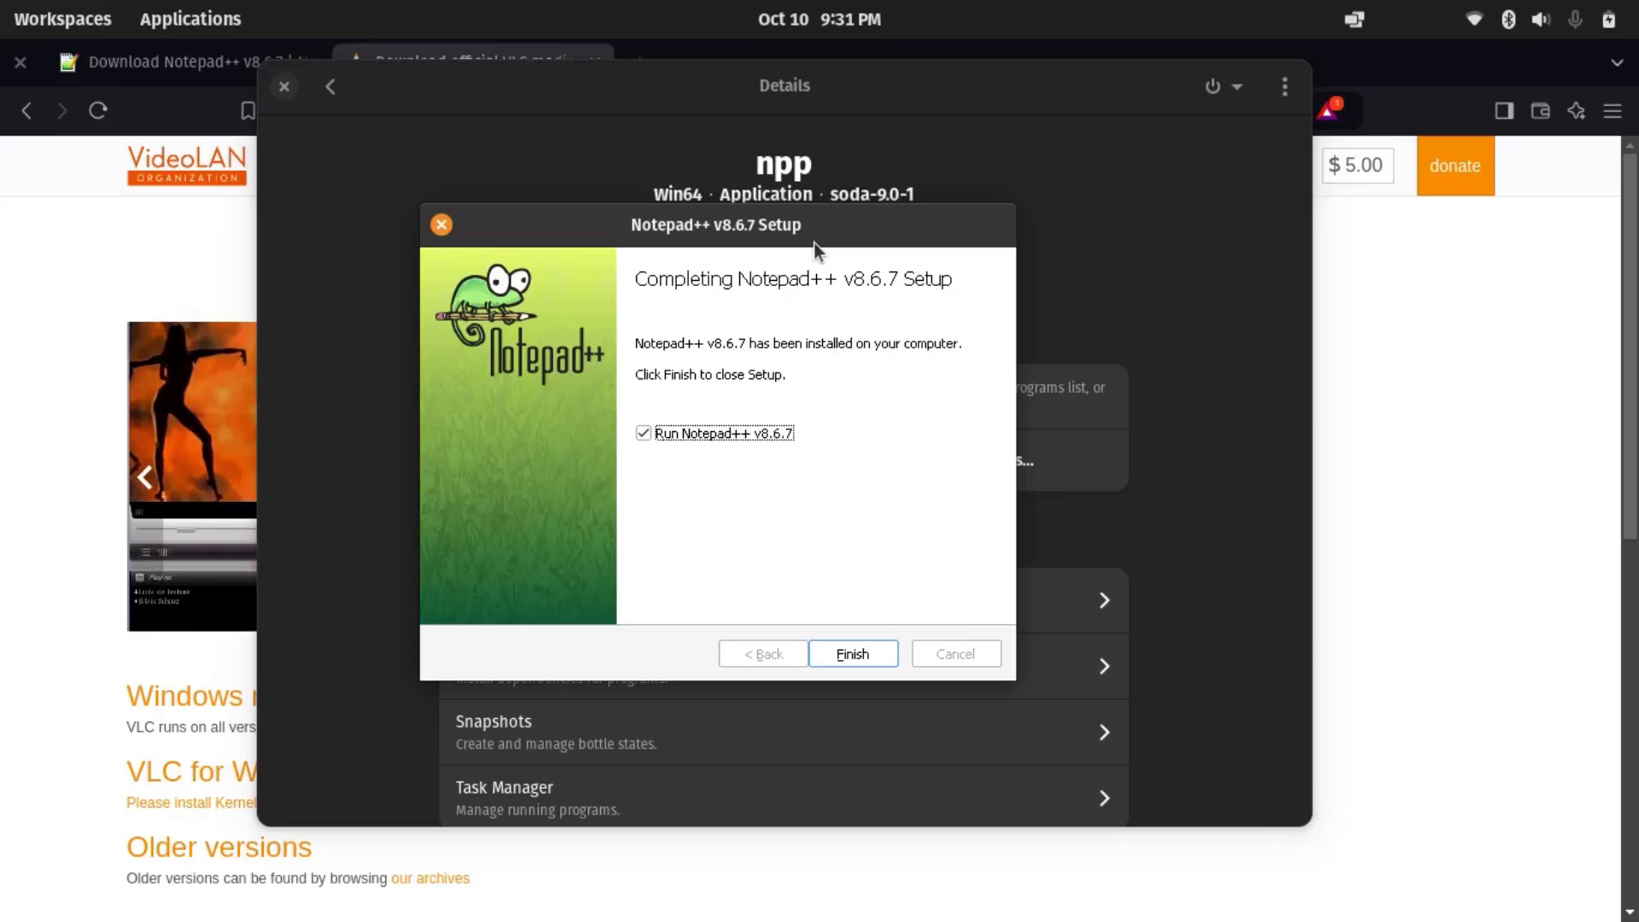
left_click(875, 654)
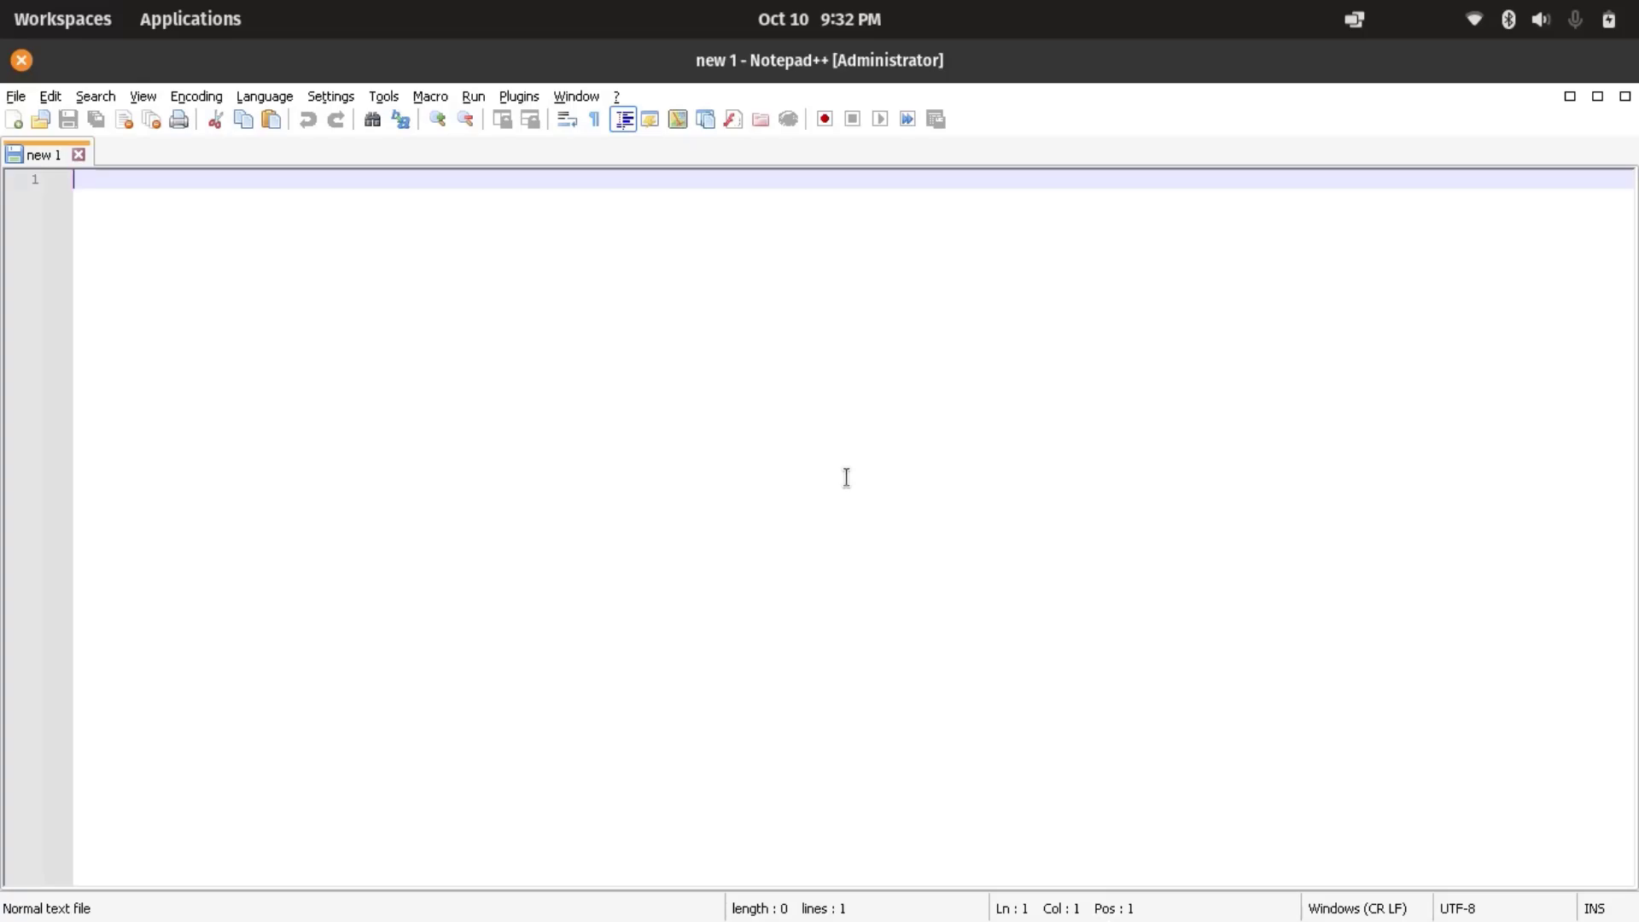
Type <html> </html> into new 1 and save it to the Desktop as new 1.html
type("<html> </html>")
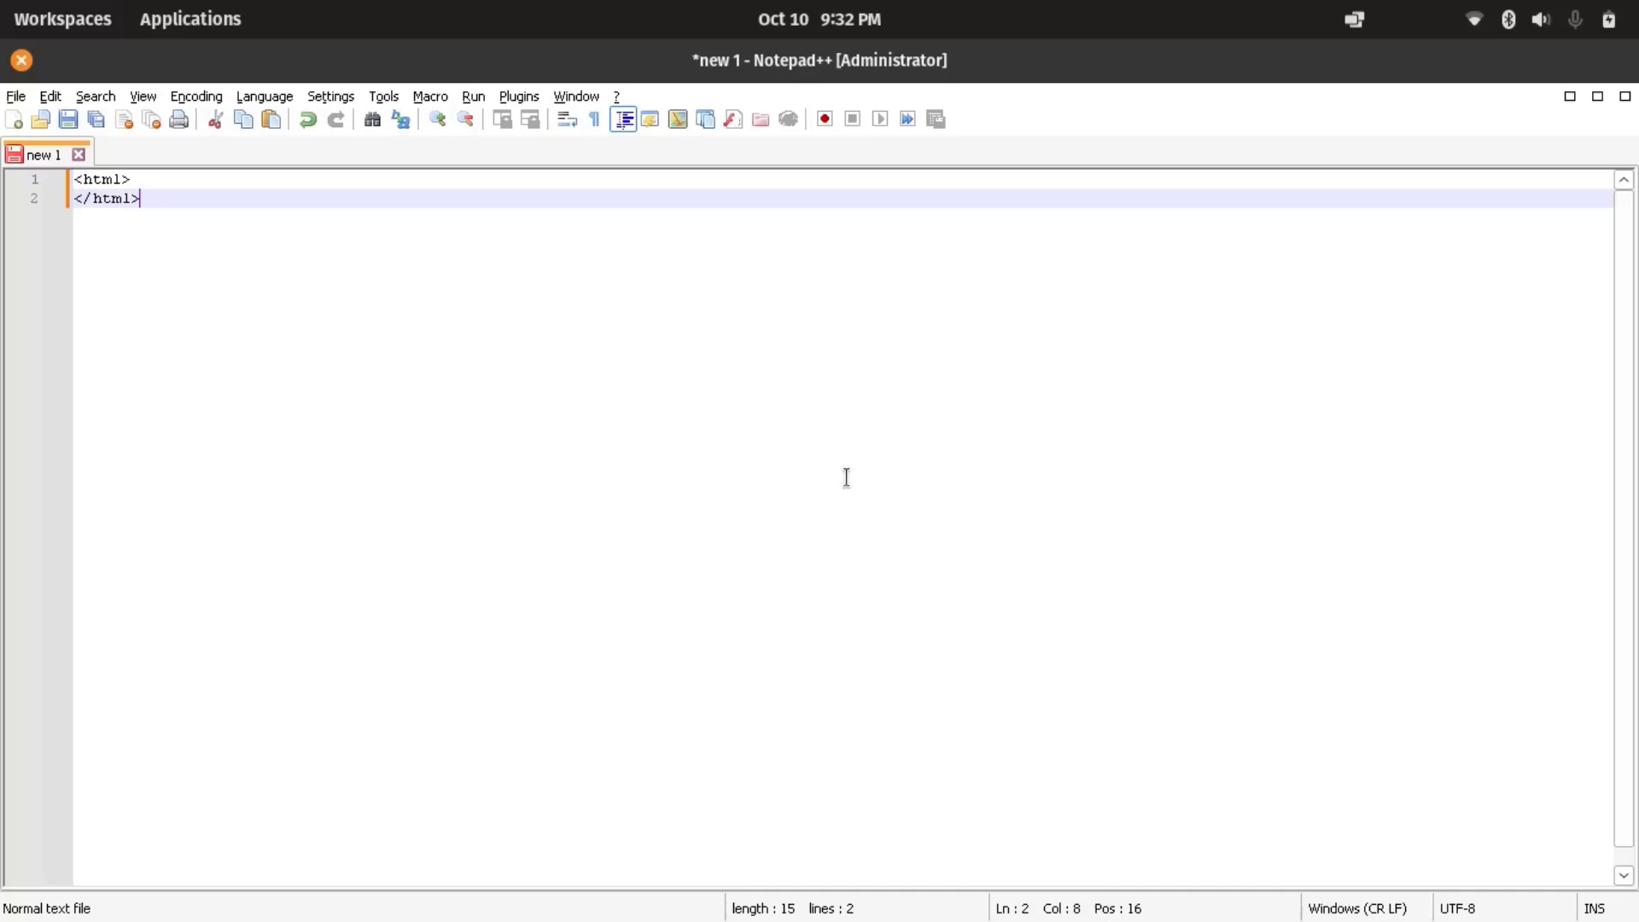
left_click(15, 96)
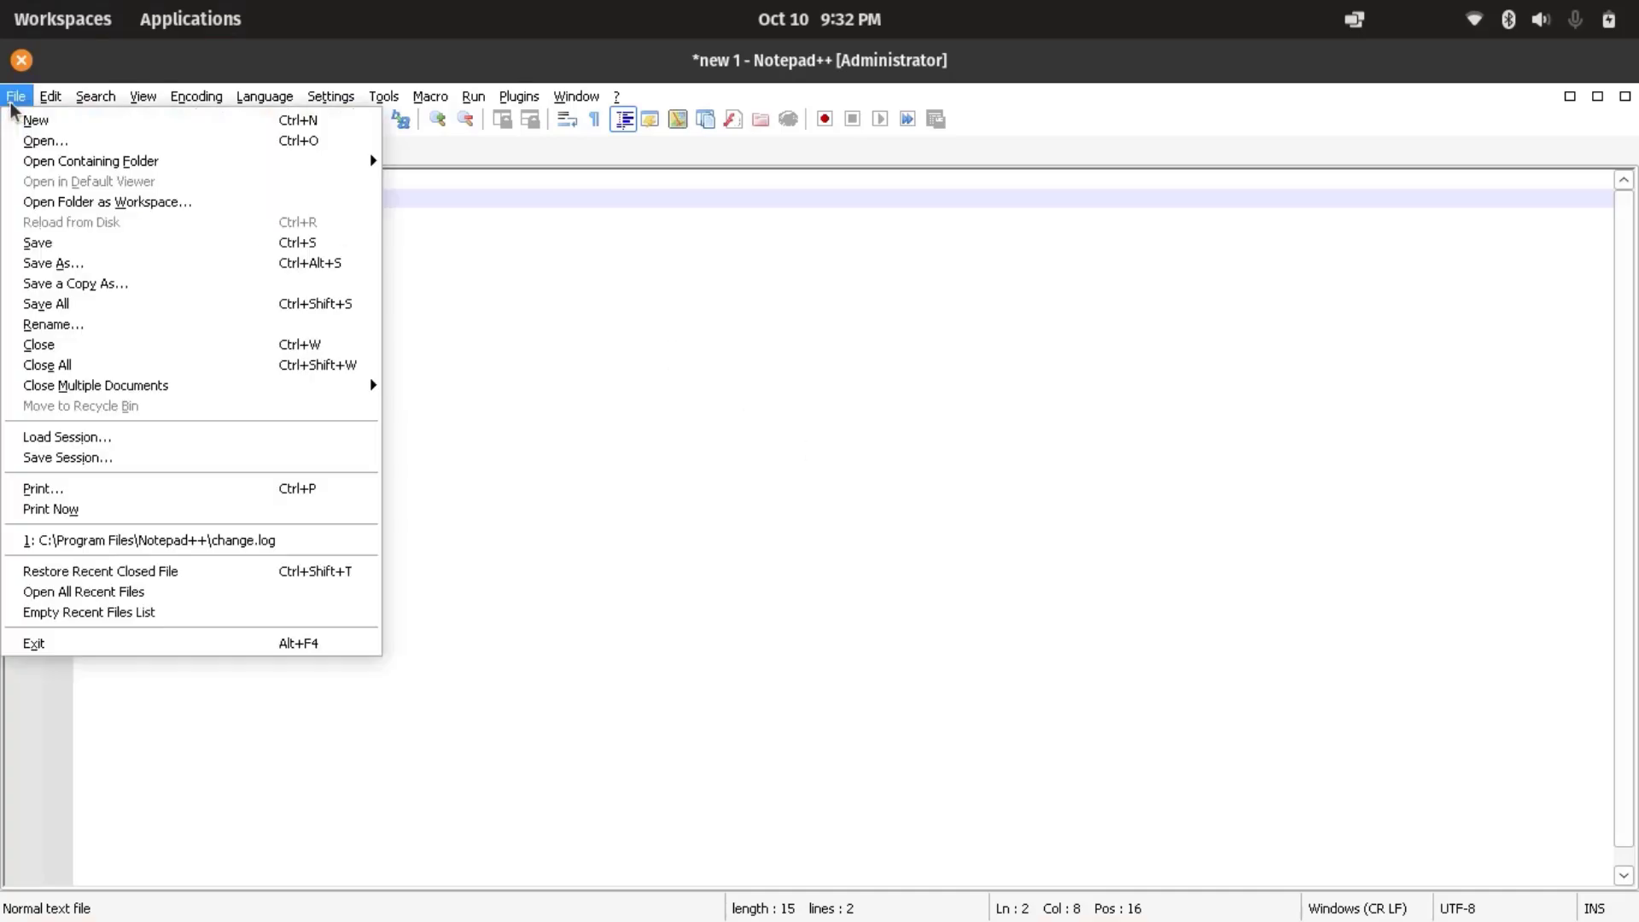
left_click(247, 245)
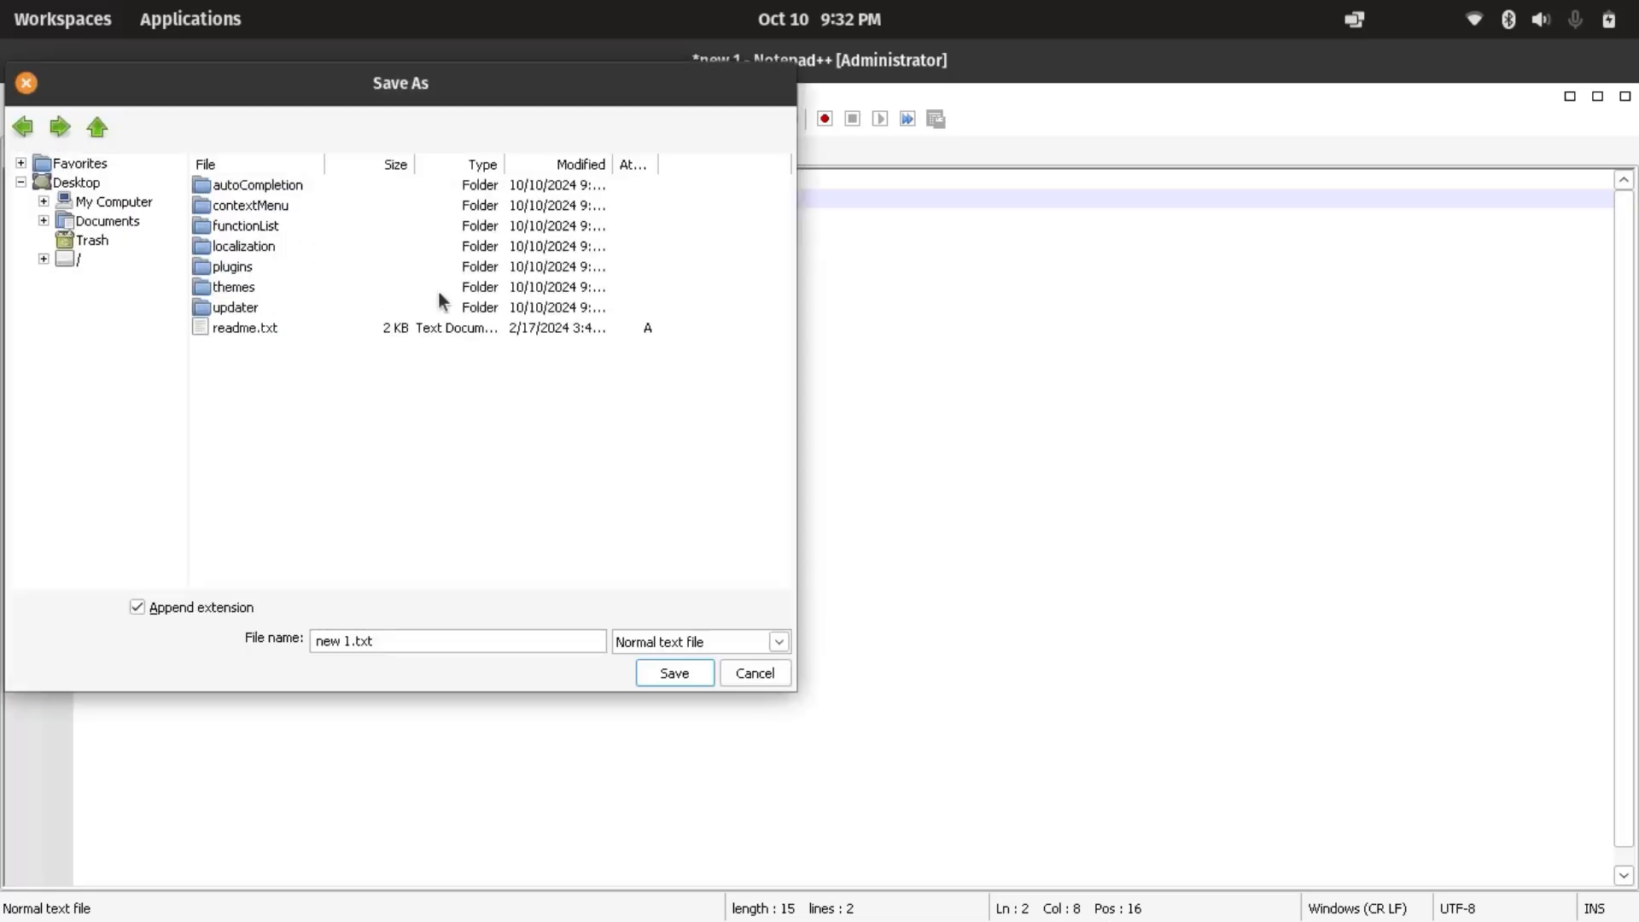
left_click(42, 202)
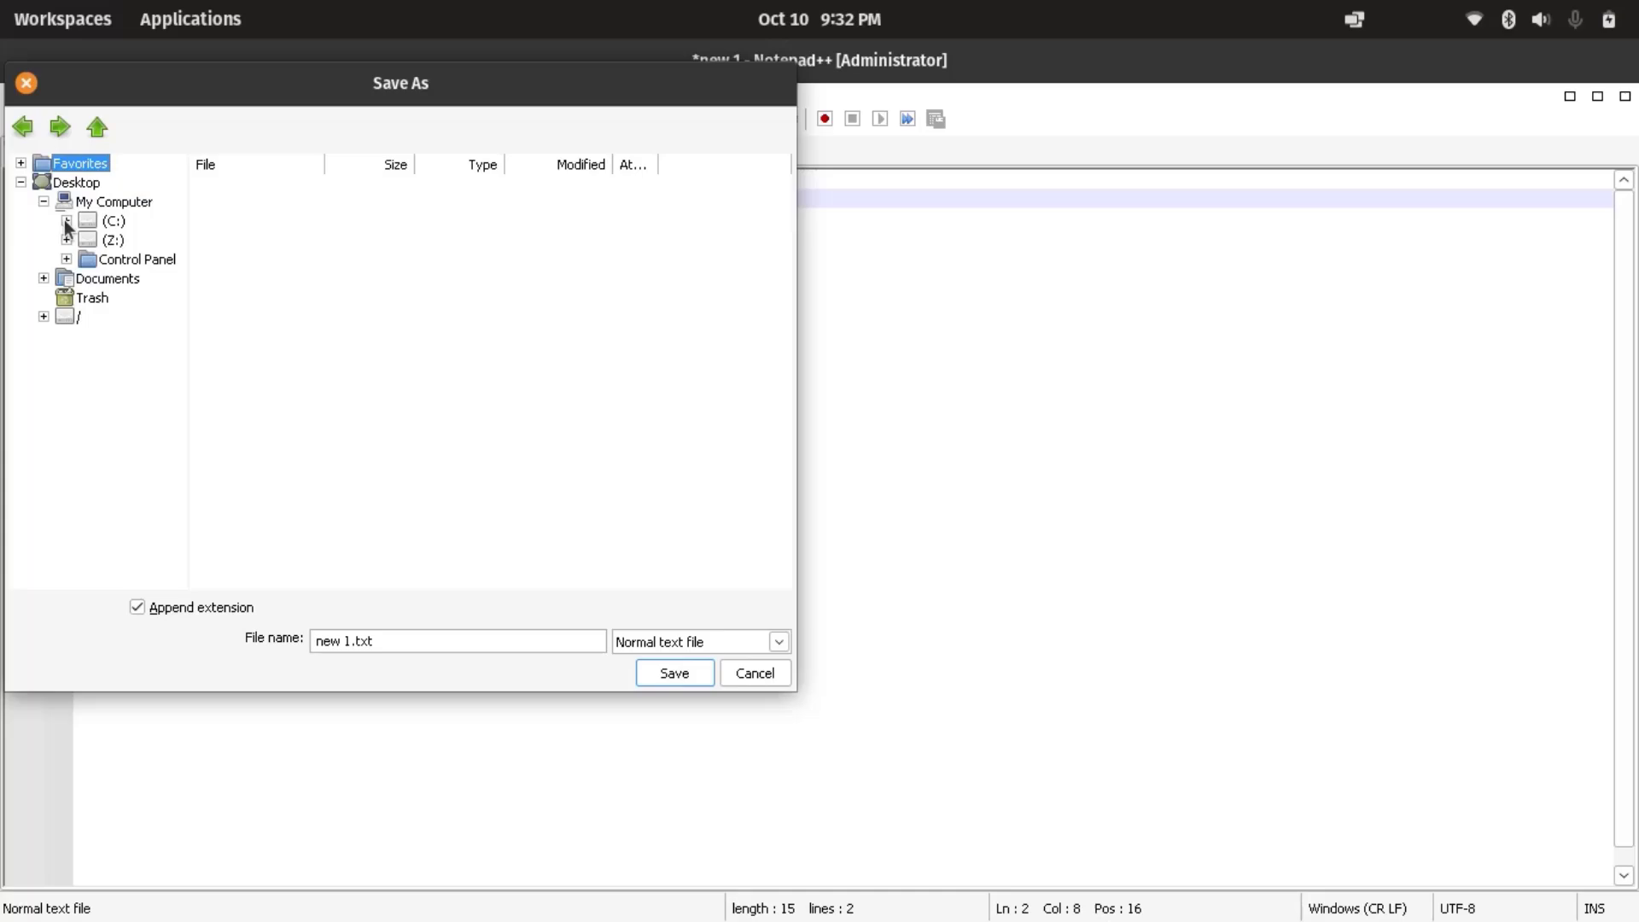
left_click(65, 221)
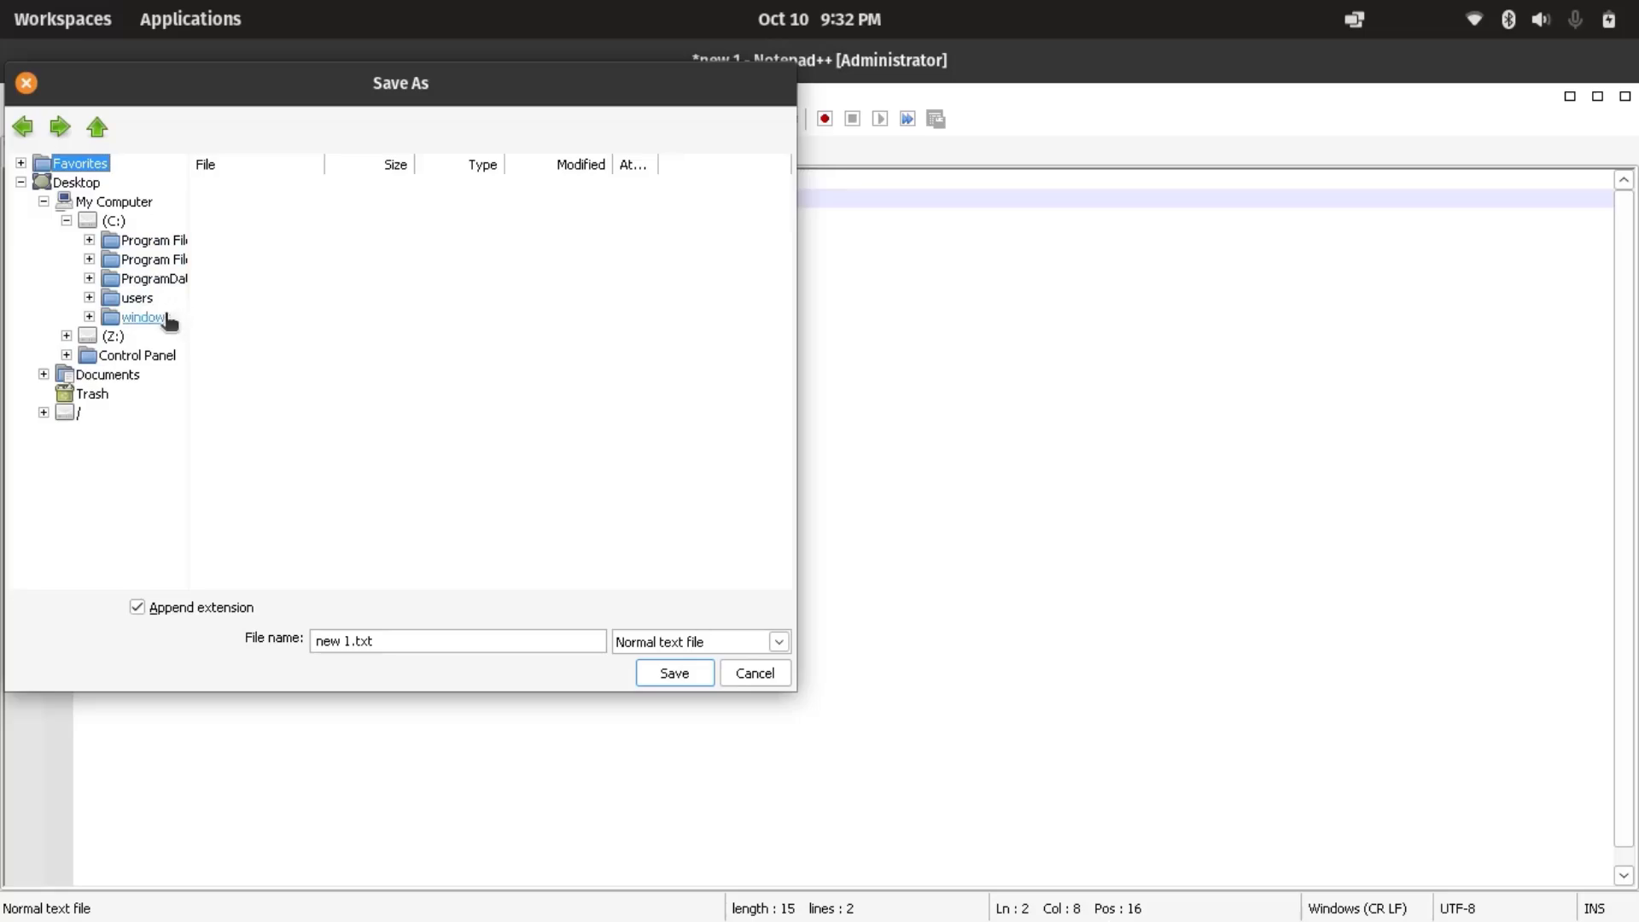
left_click(107, 376)
key("BackSpace")
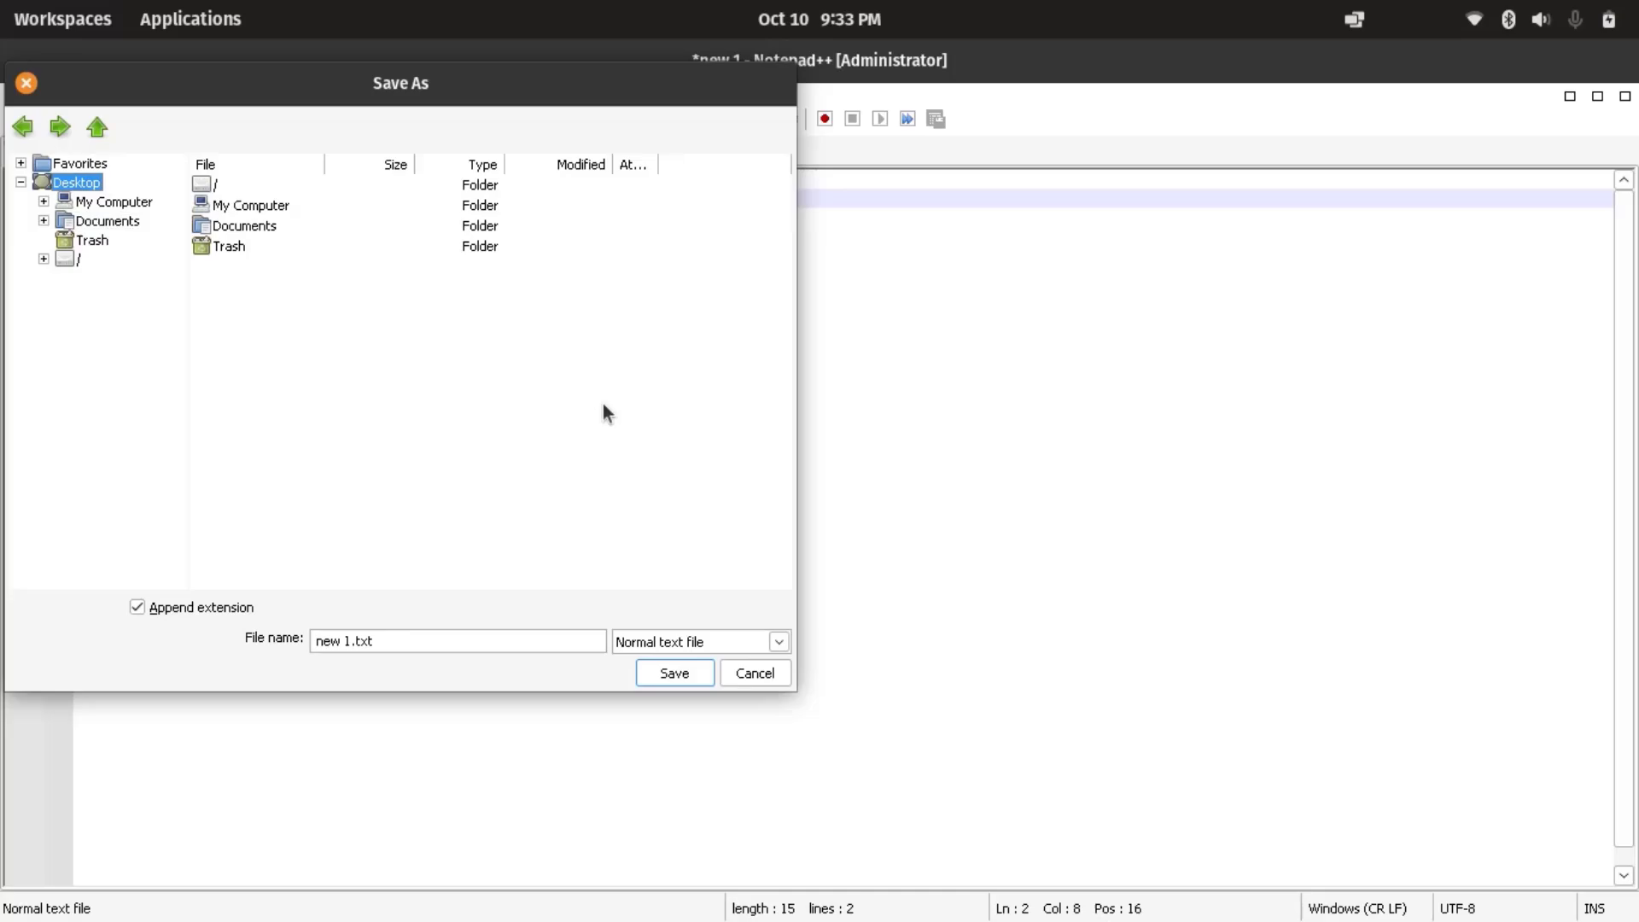
key("ctrl+a")
type("new 1.html")
left_click(674, 672)
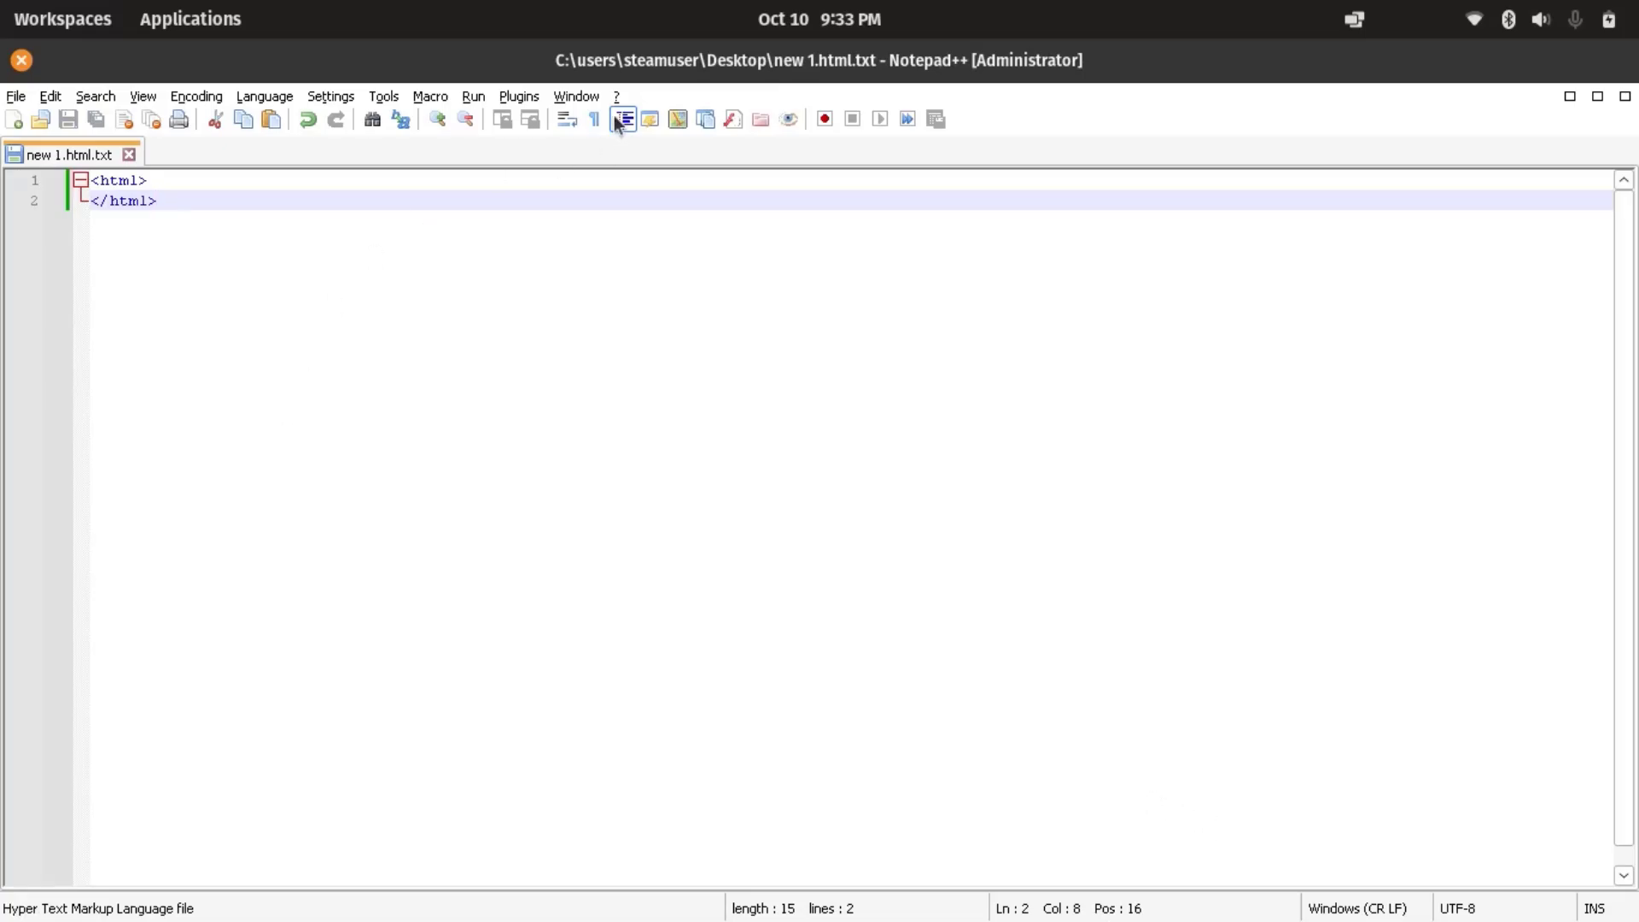
Show hidden files and browse from home to .var/app/com.usebottles.bottles/data/bottles/bottles
double_click(648, 39)
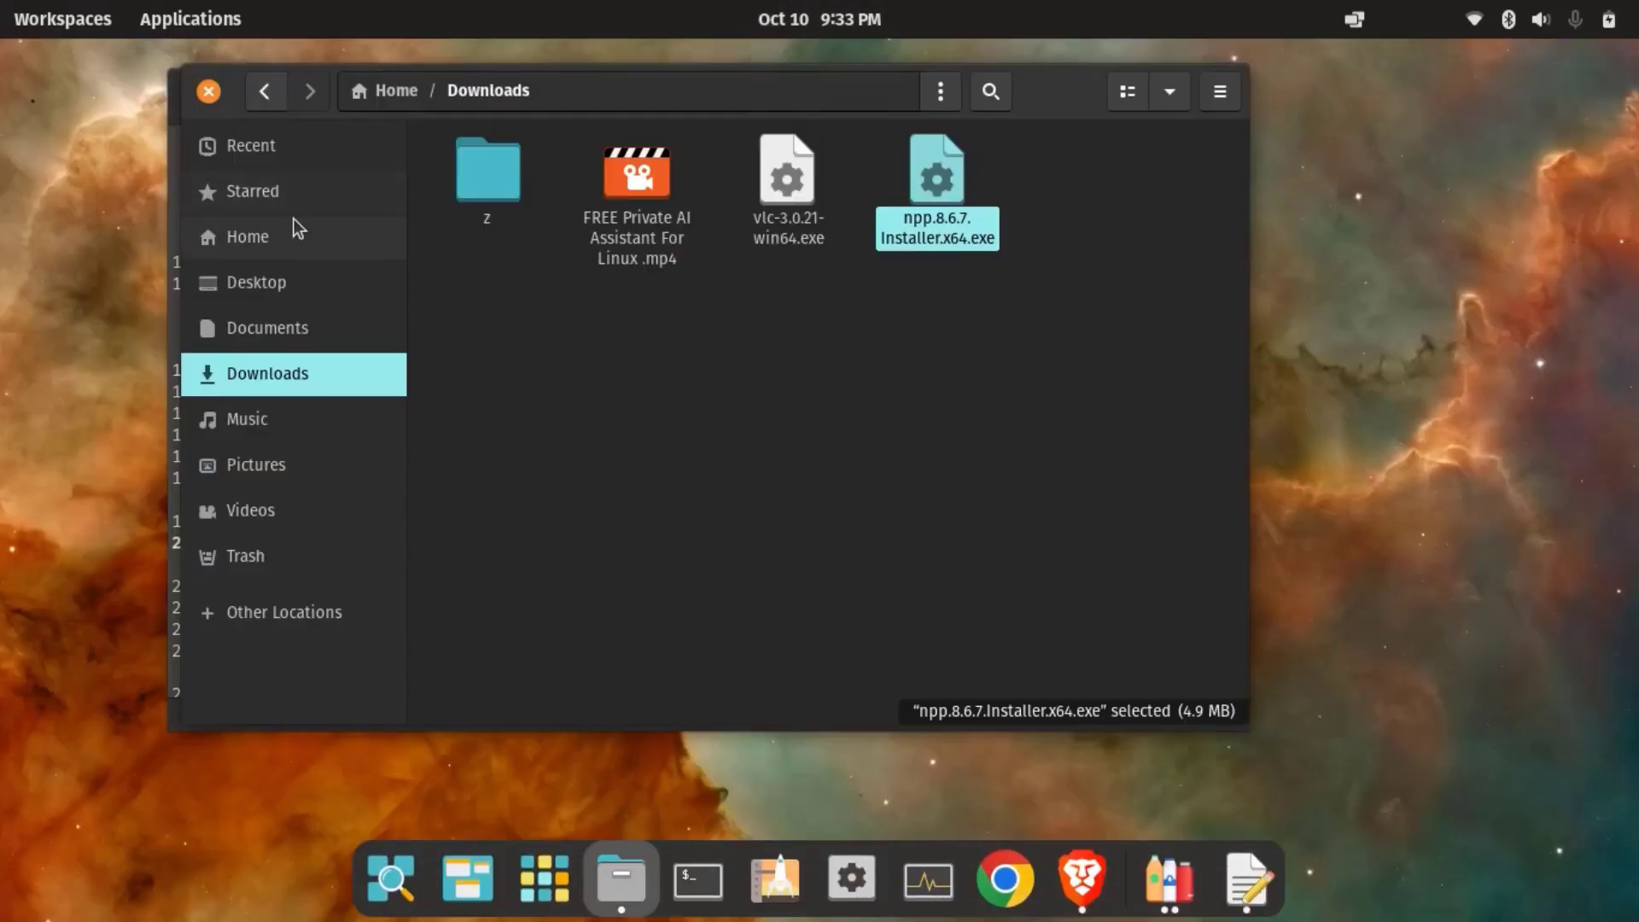
left_click(247, 236)
key("ctrl+h")
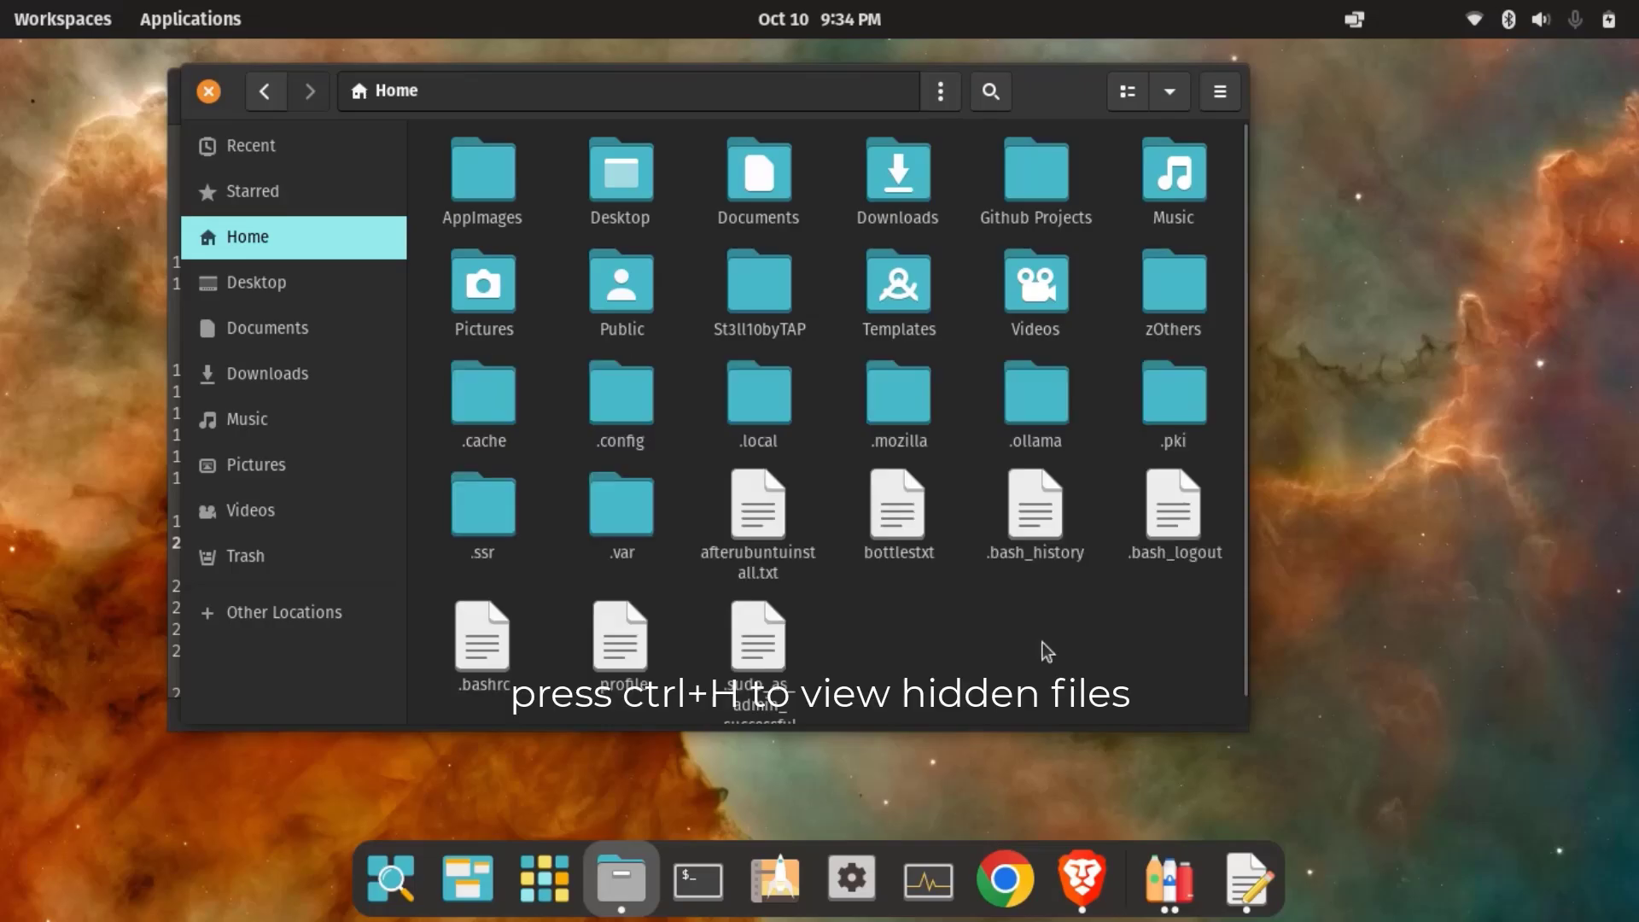
left_click(626, 515)
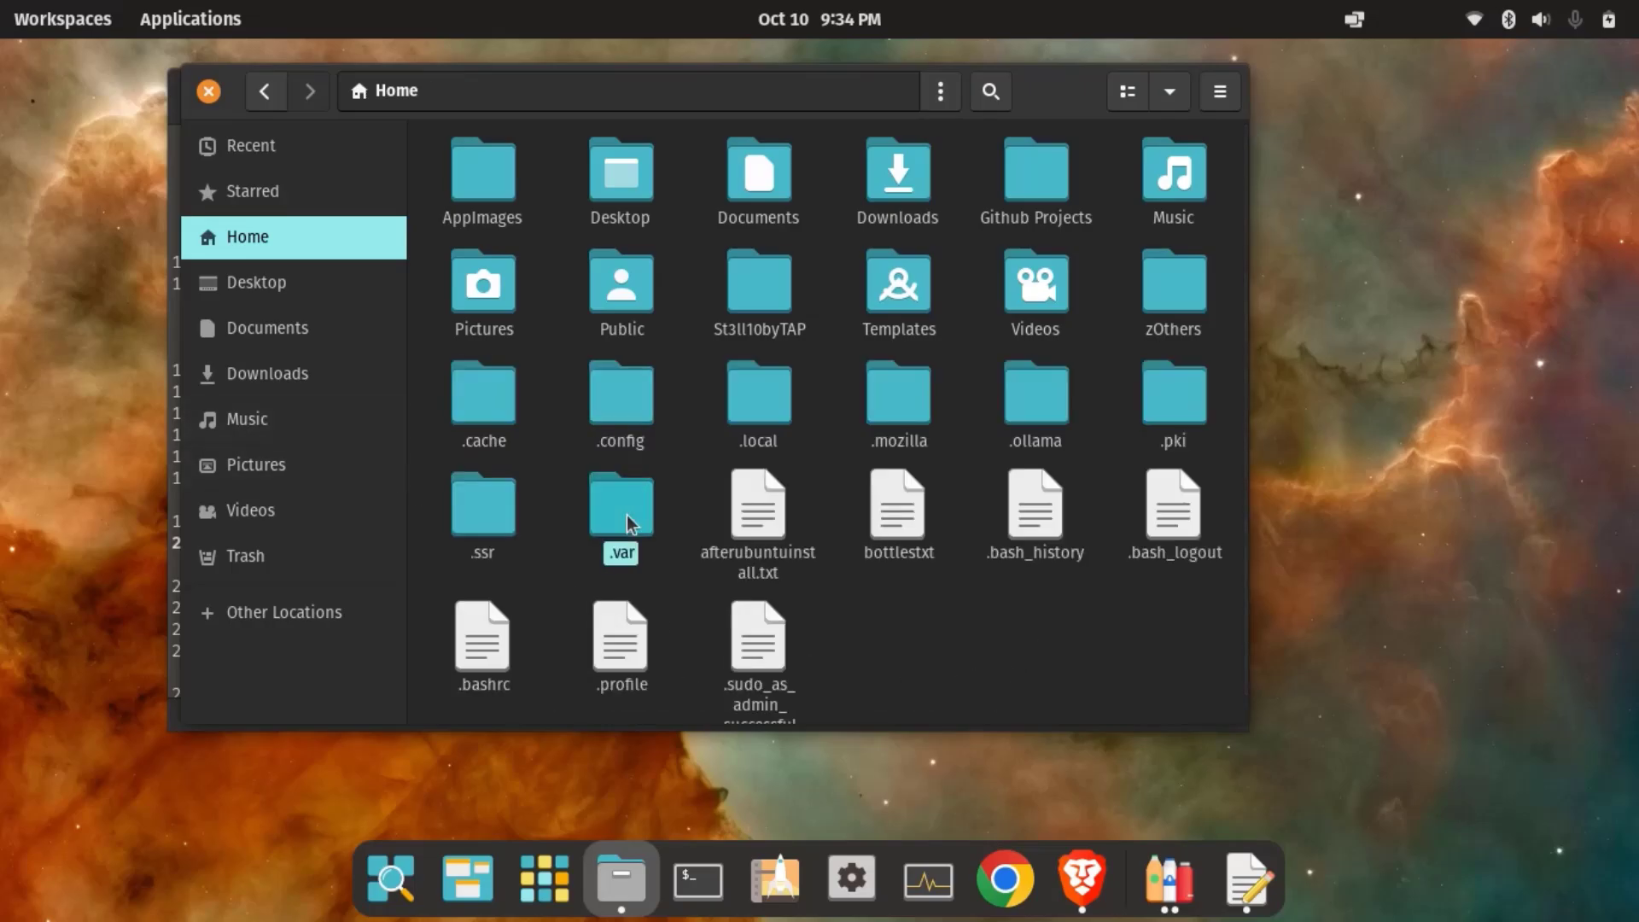
double_click(536, 187)
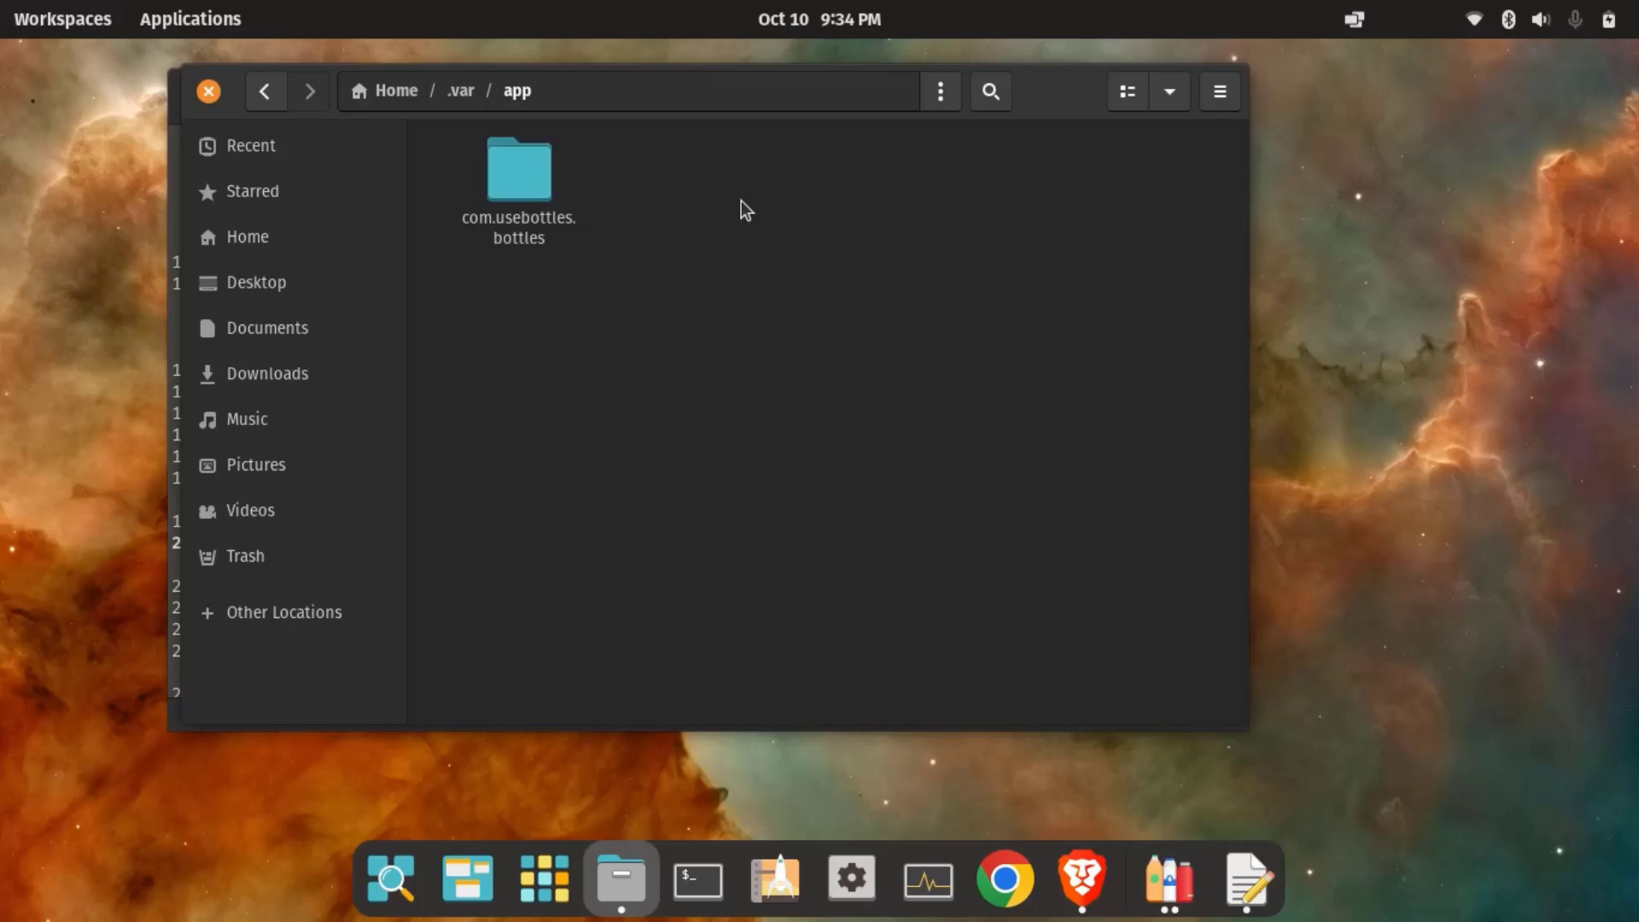
double_click(514, 180)
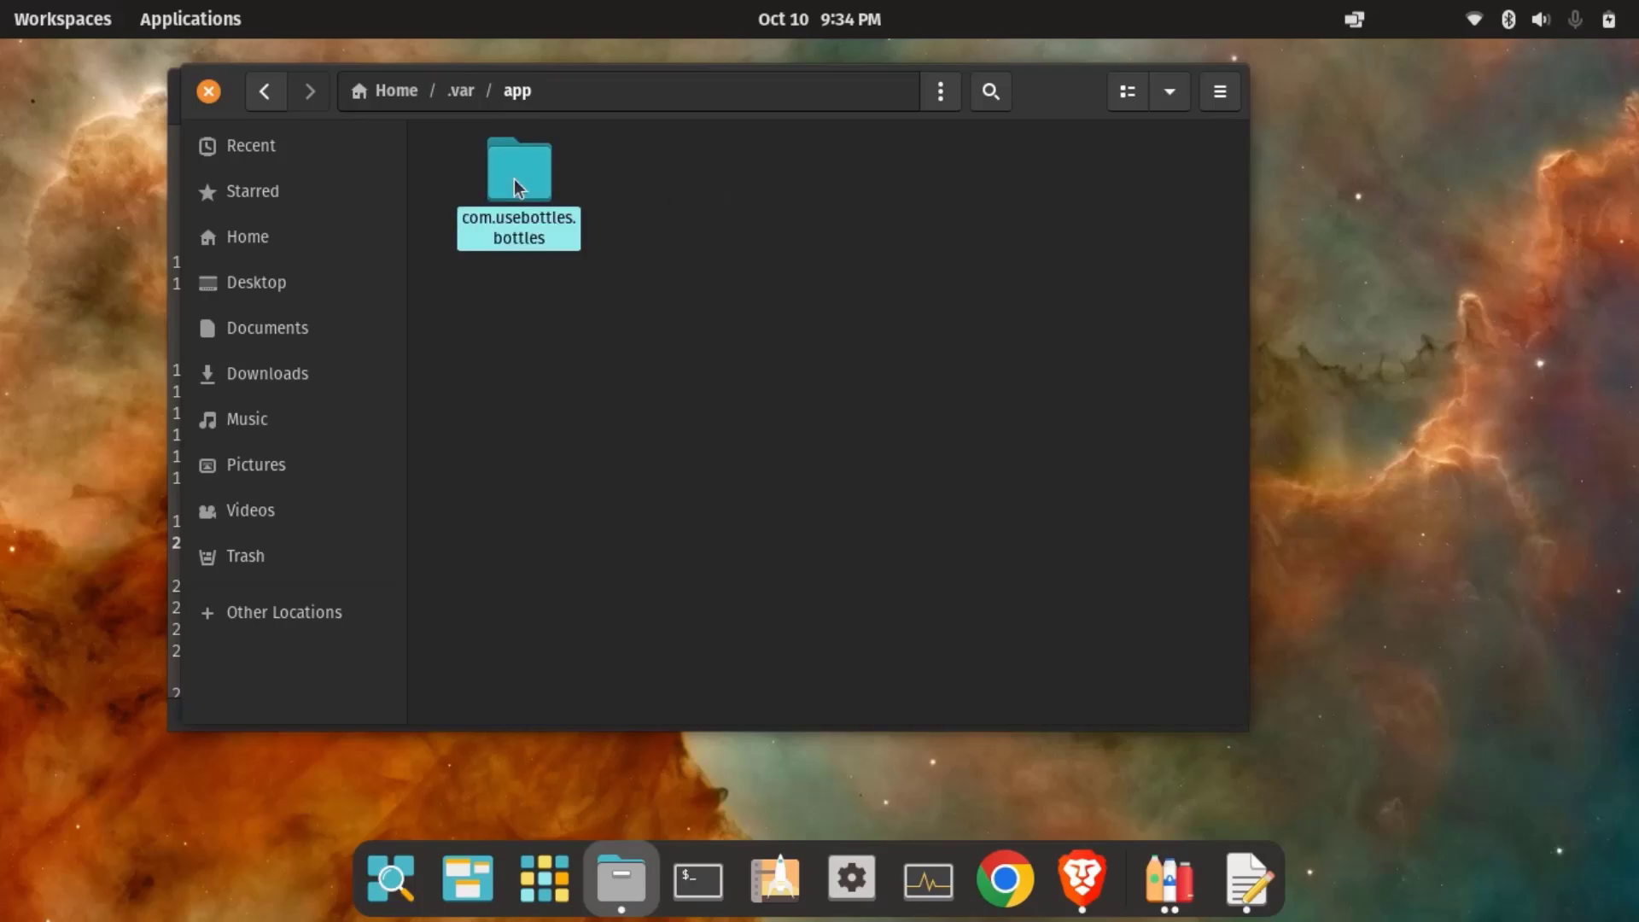
double_click(738, 183)
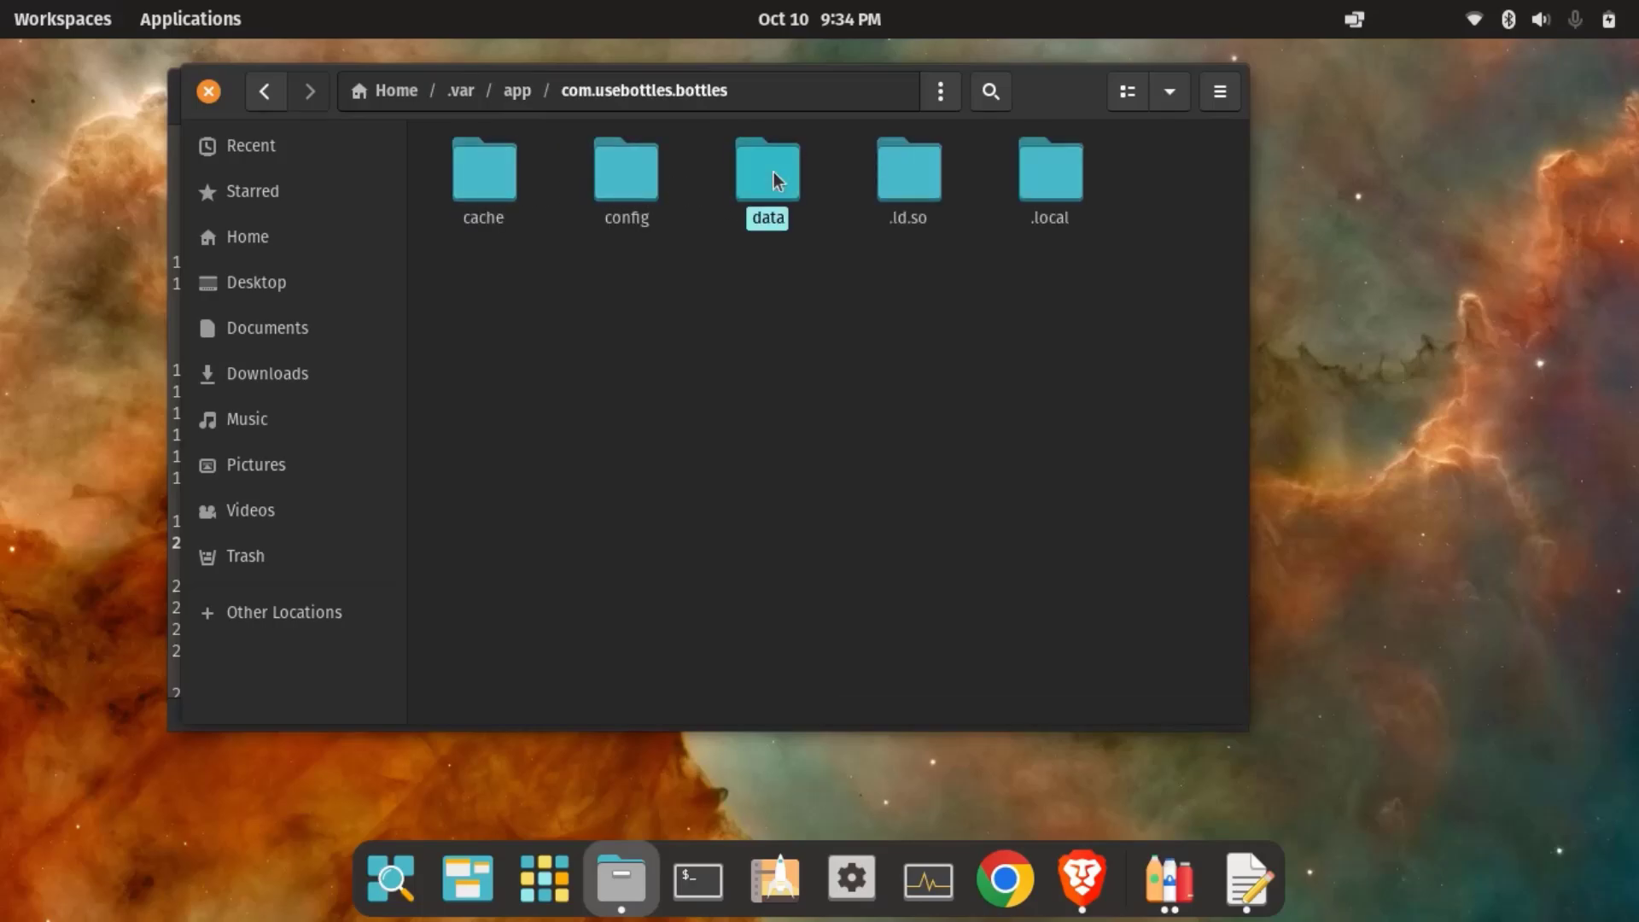
double_click(514, 189)
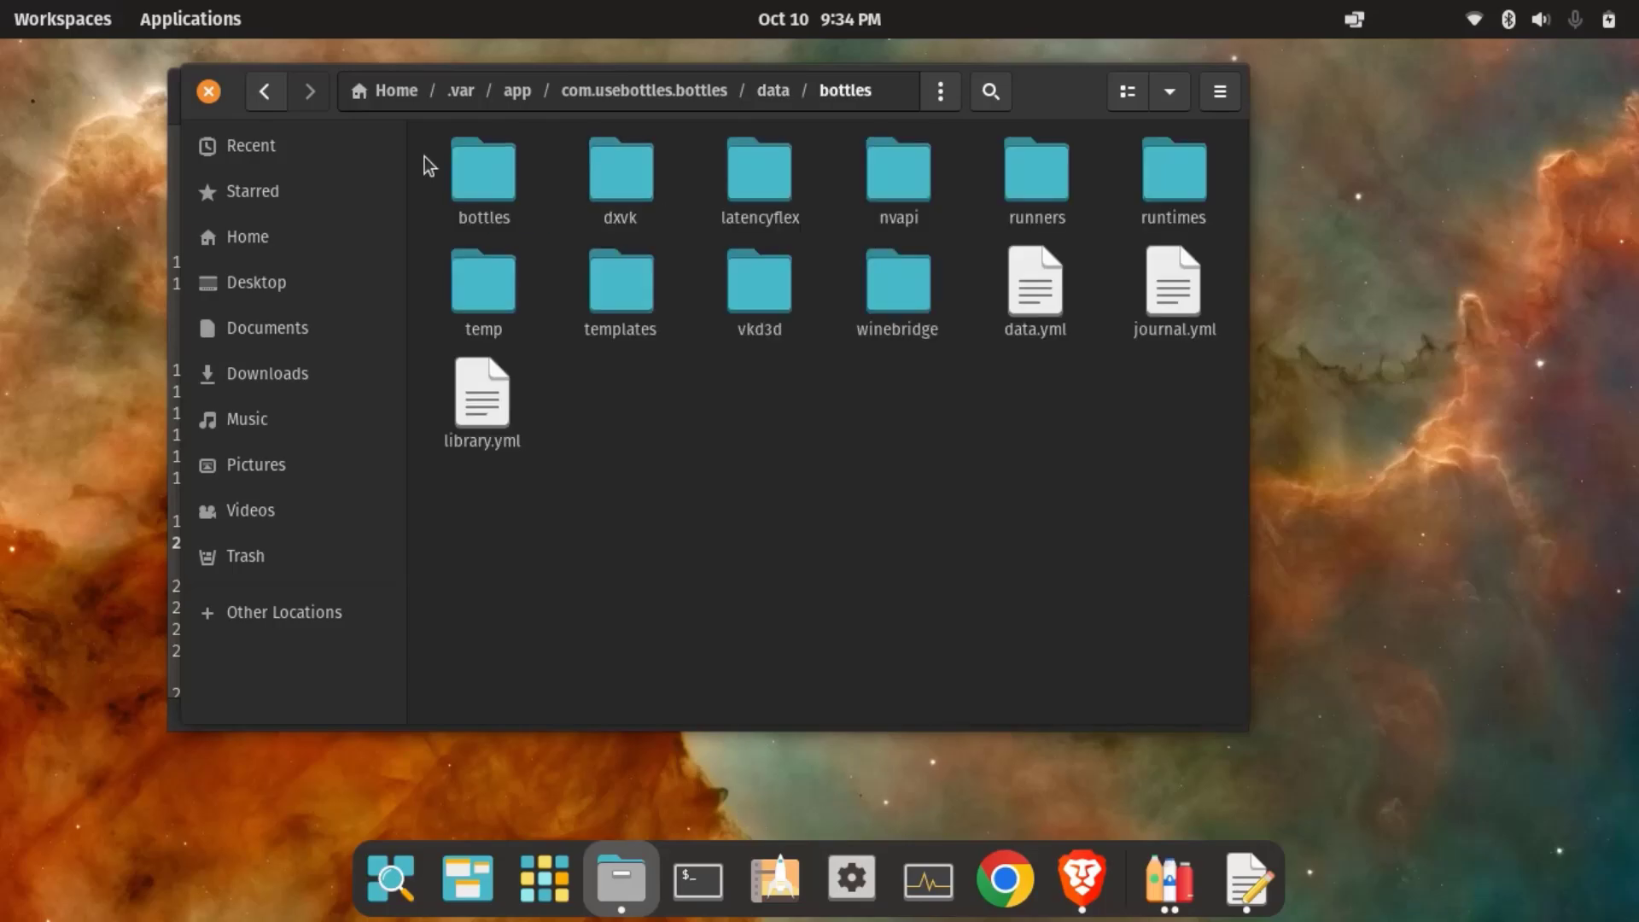
double_click(468, 164)
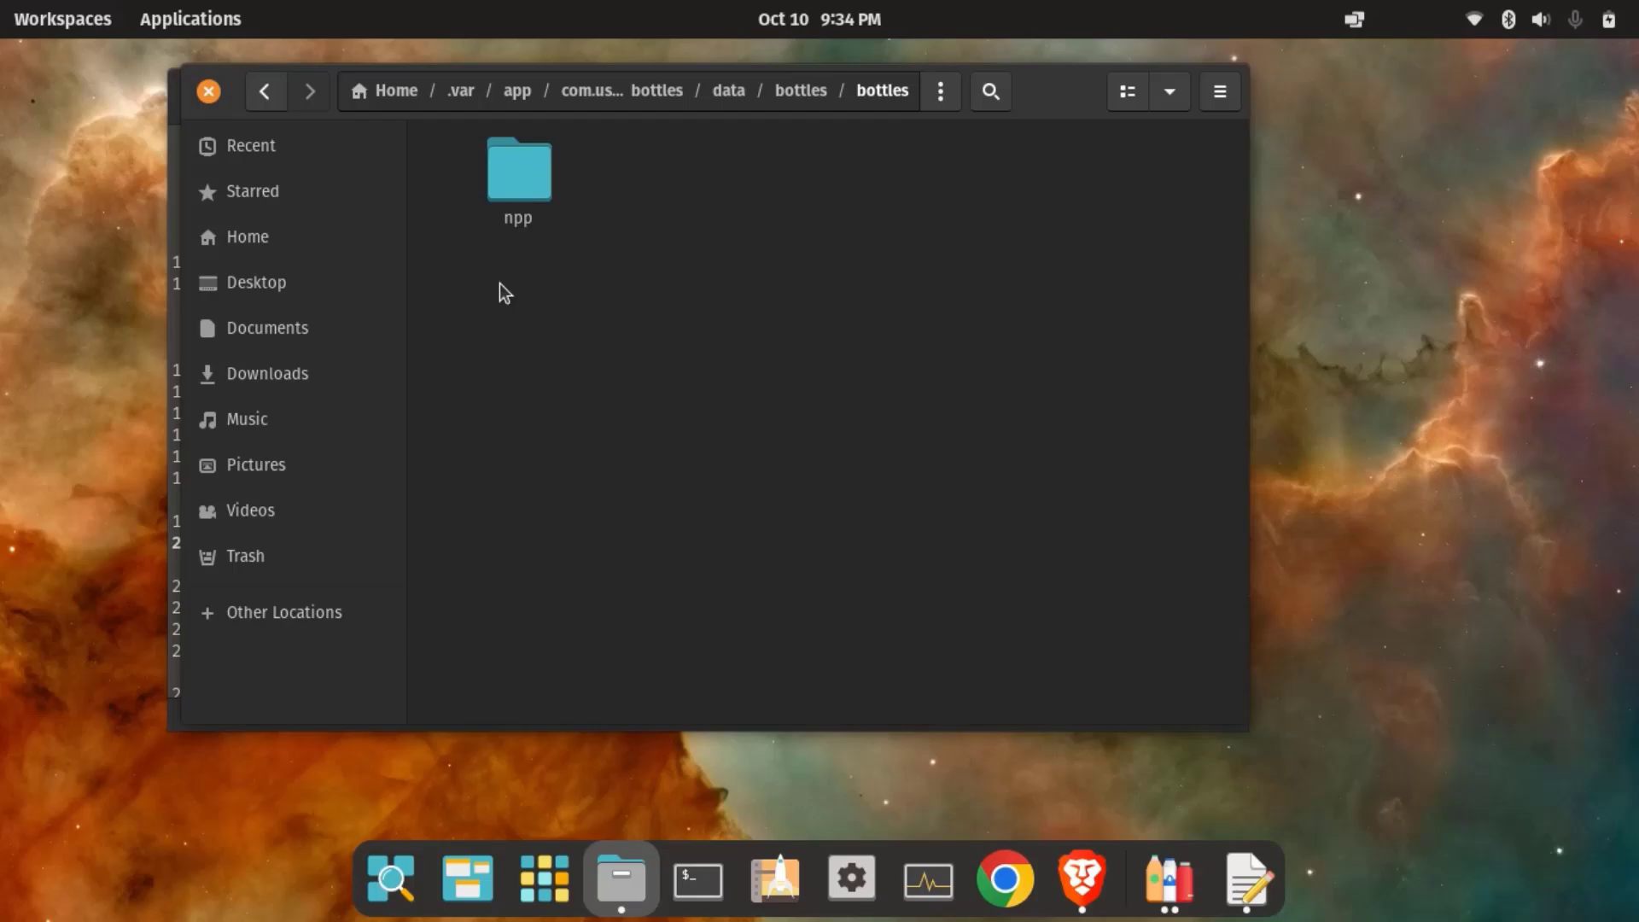
Open the npp bottle's drive_c/users/steamuser/Desktop folder
left_click_drag(501, 289, 642, 220)
double_click(510, 176)
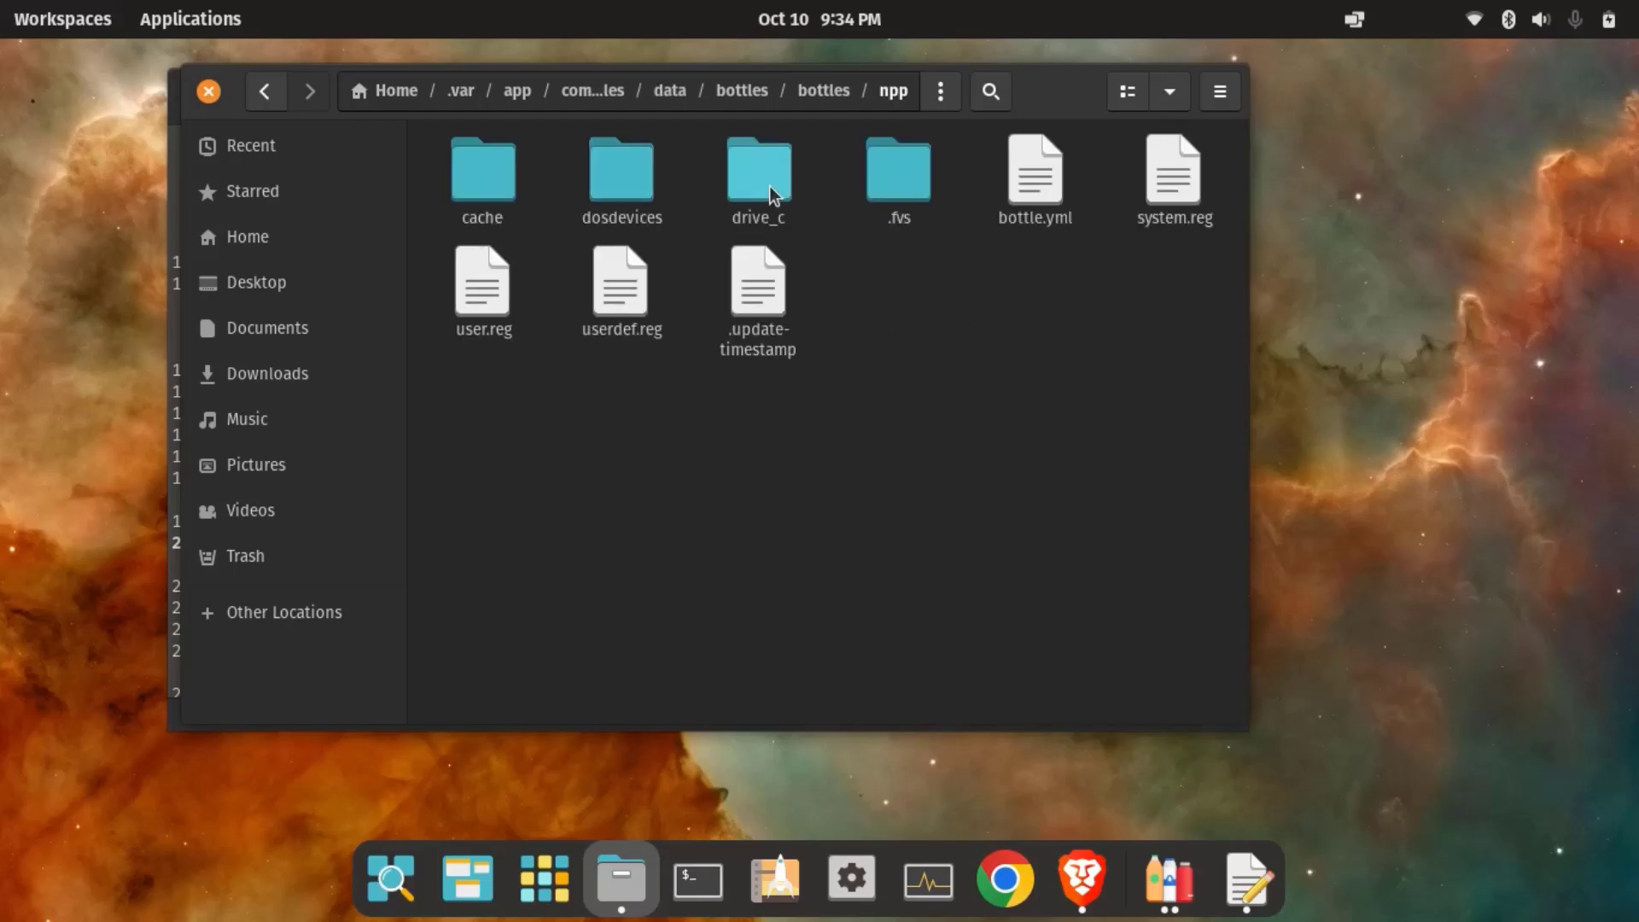
double_click(770, 186)
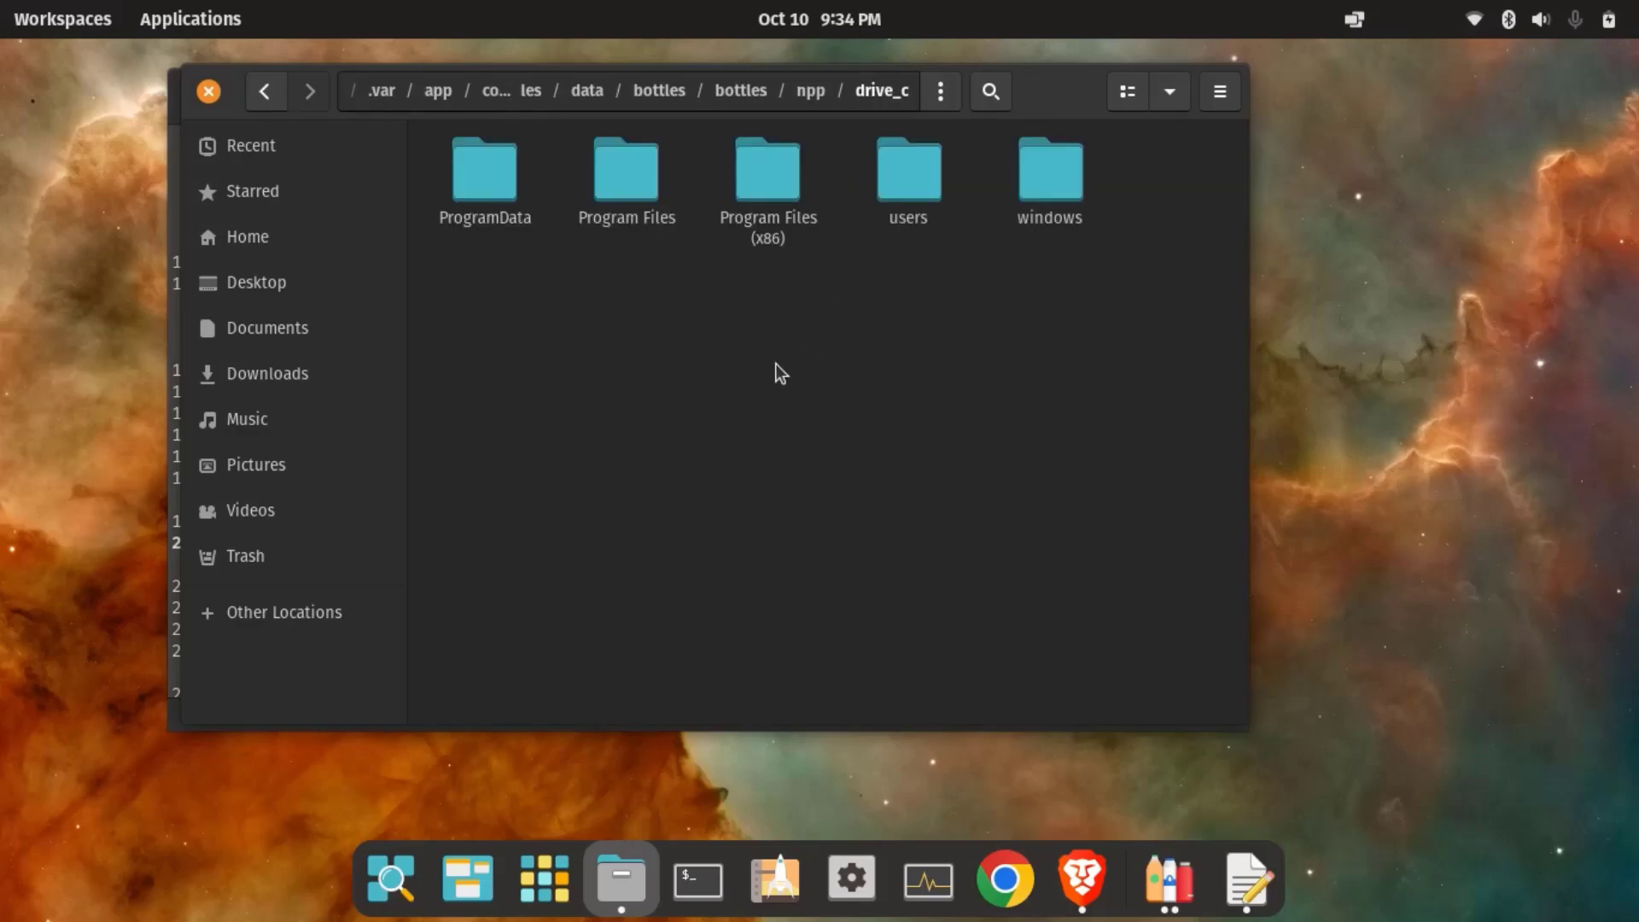
double_click(896, 190)
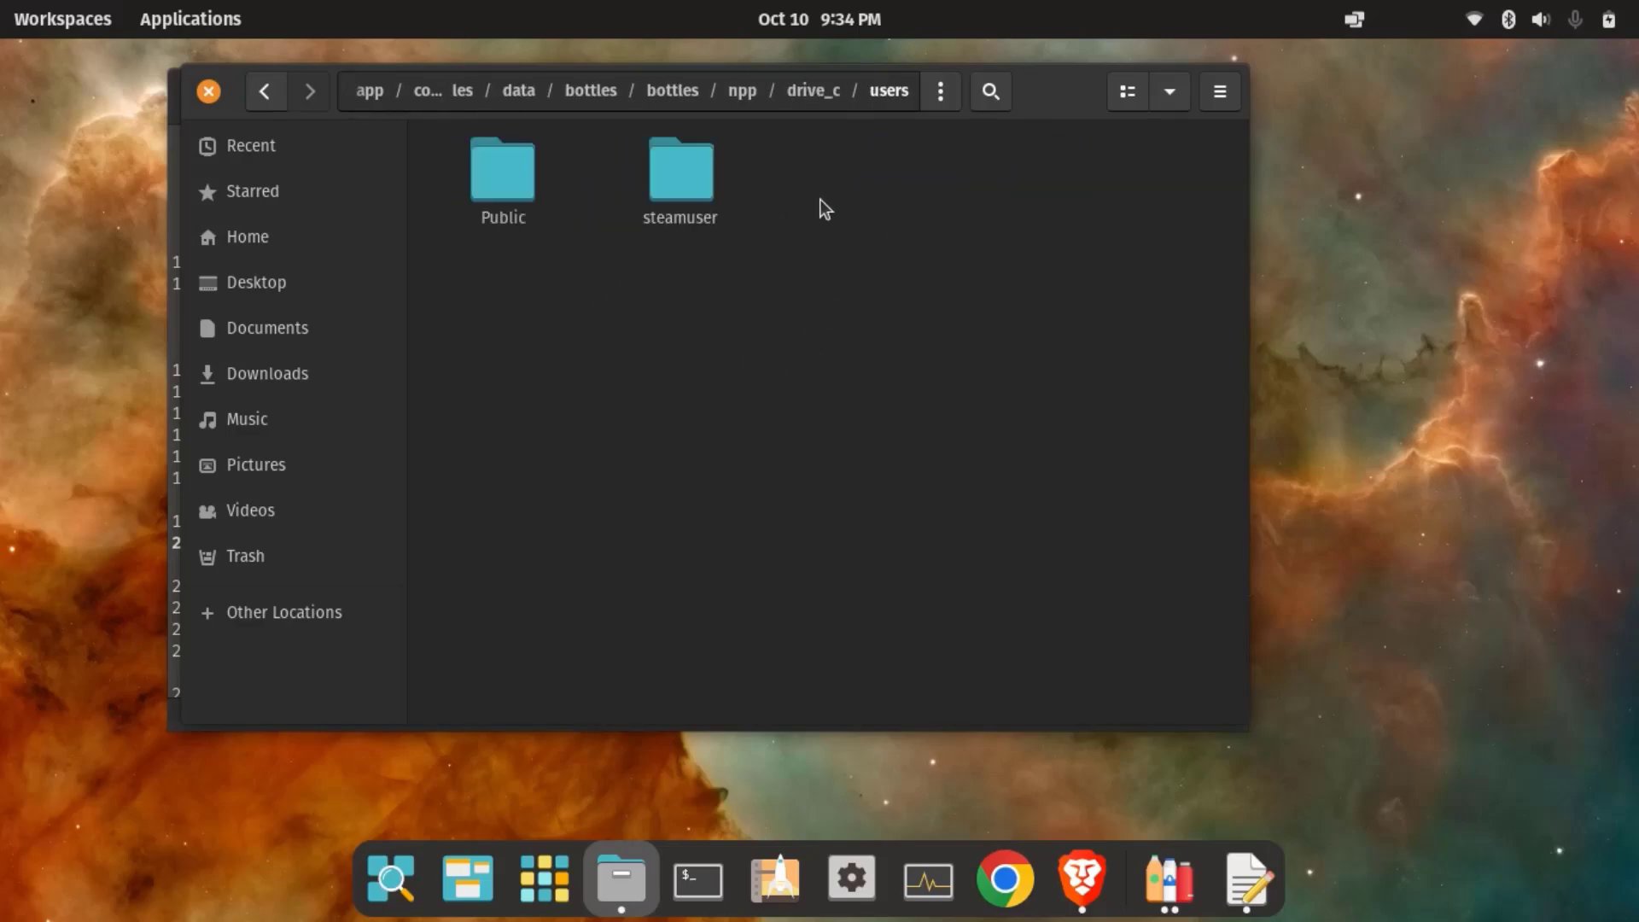
double_click(485, 193)
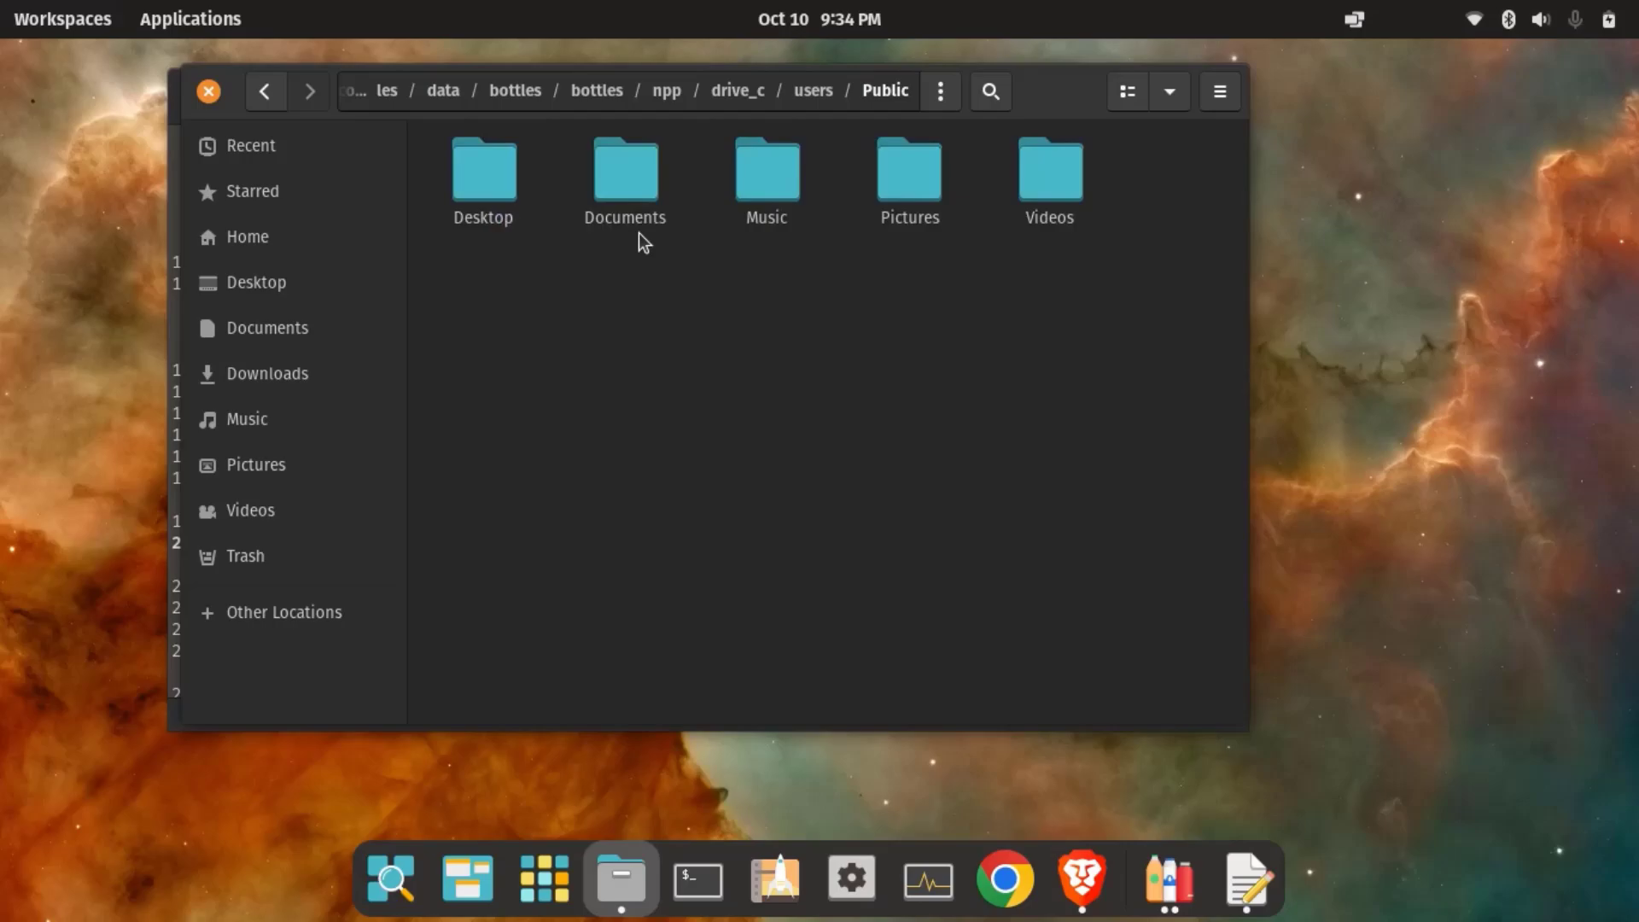
double_click(519, 192)
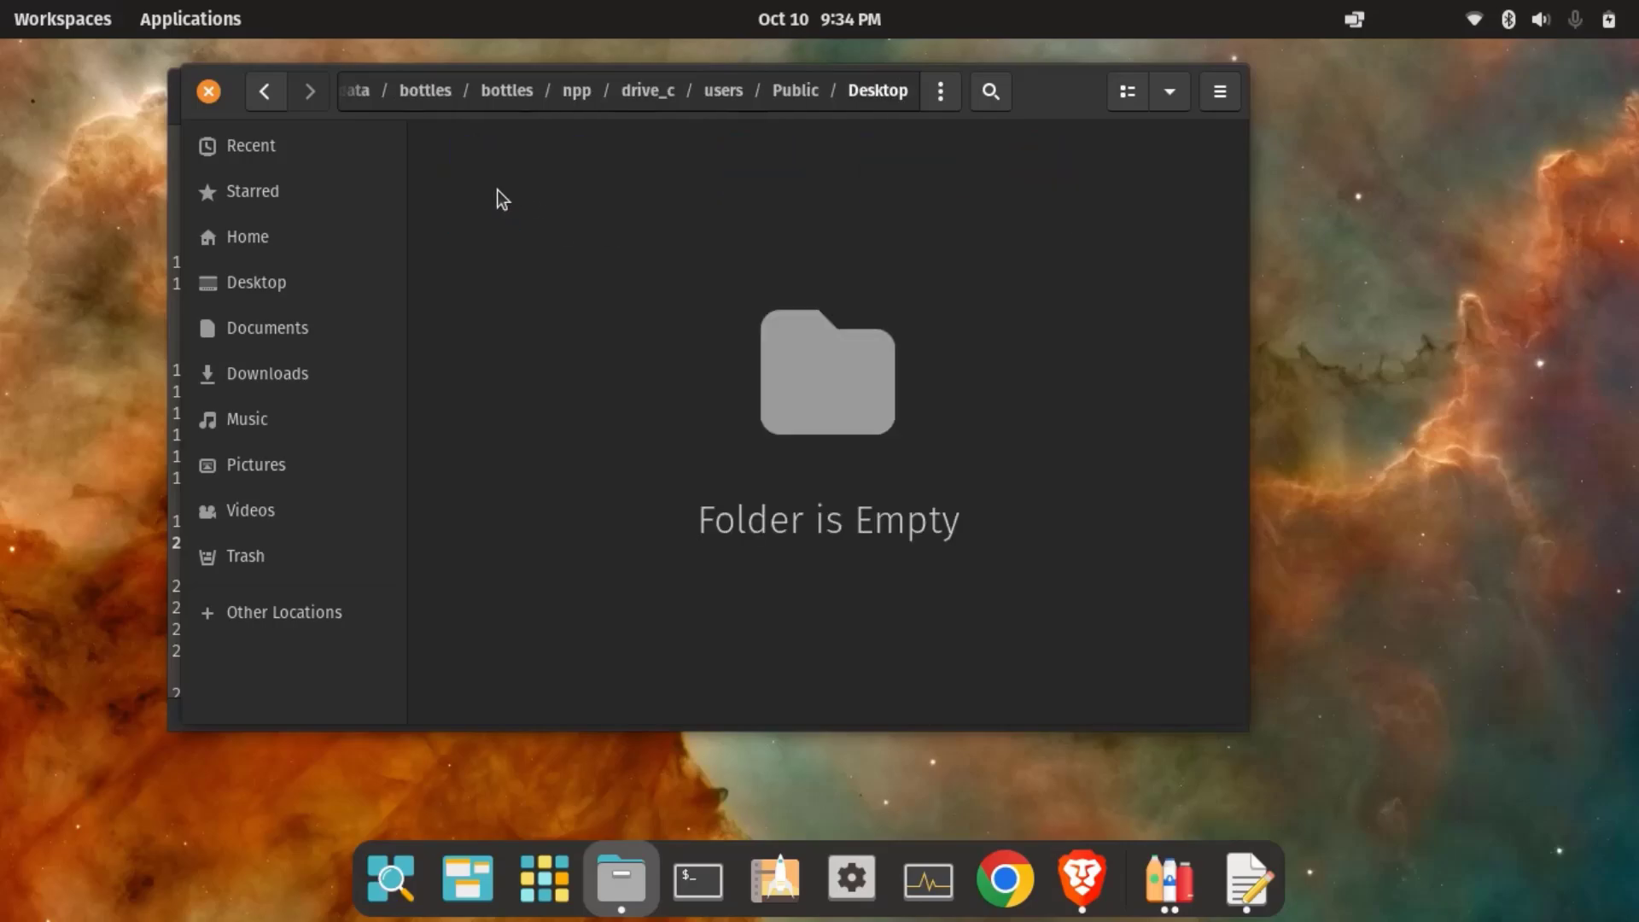
left_click(280, 102)
left_click(277, 96)
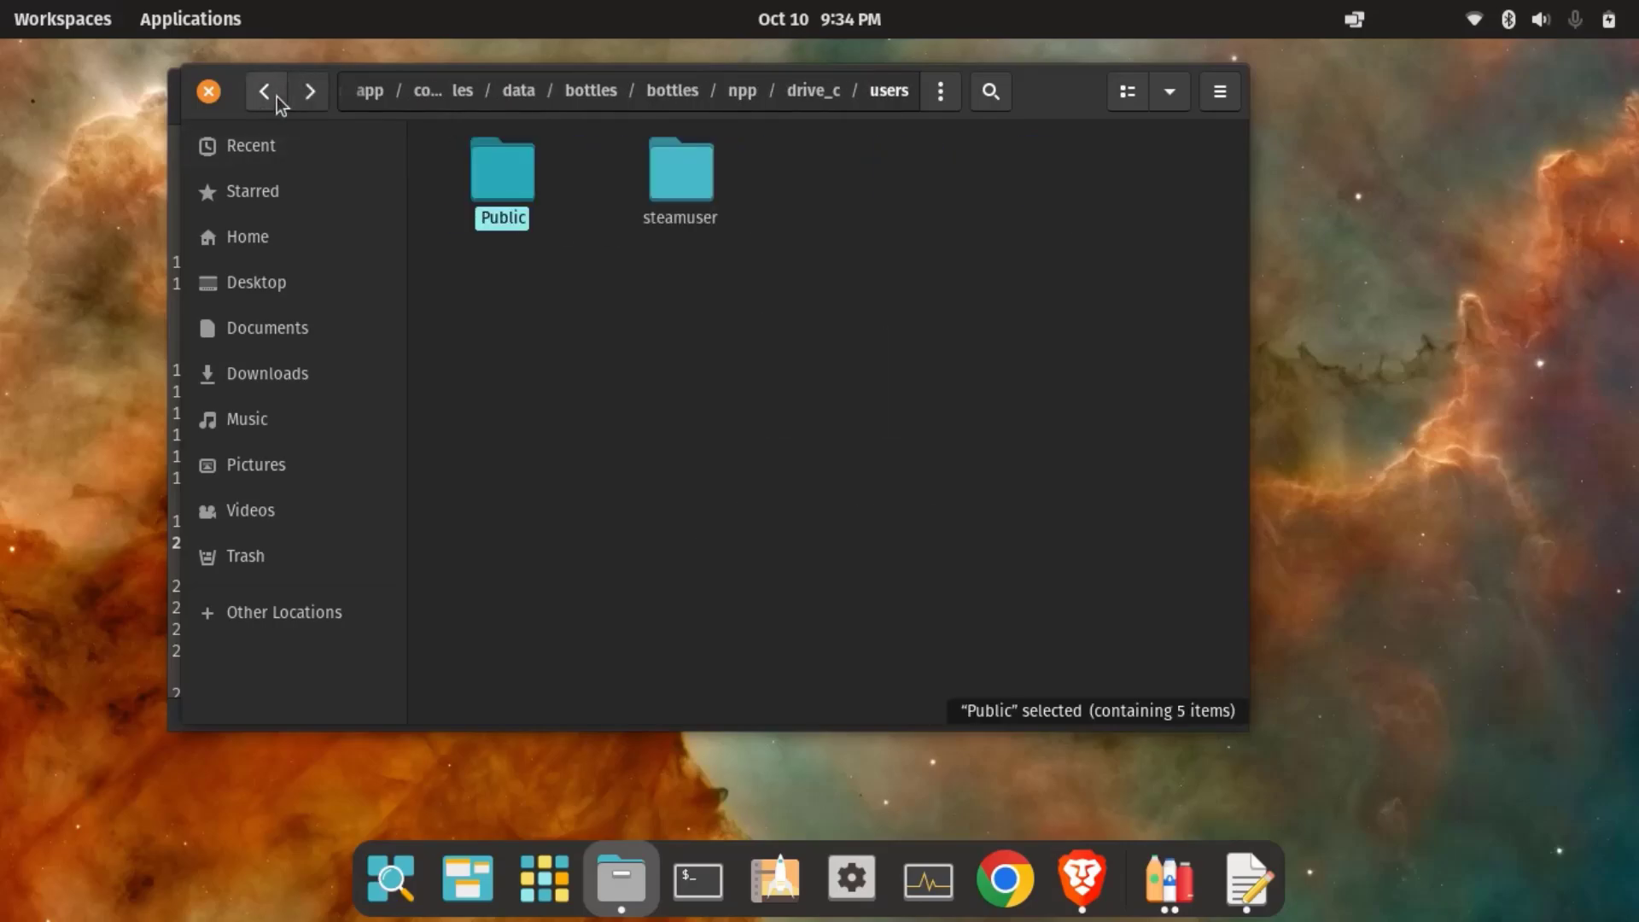
double_click(696, 190)
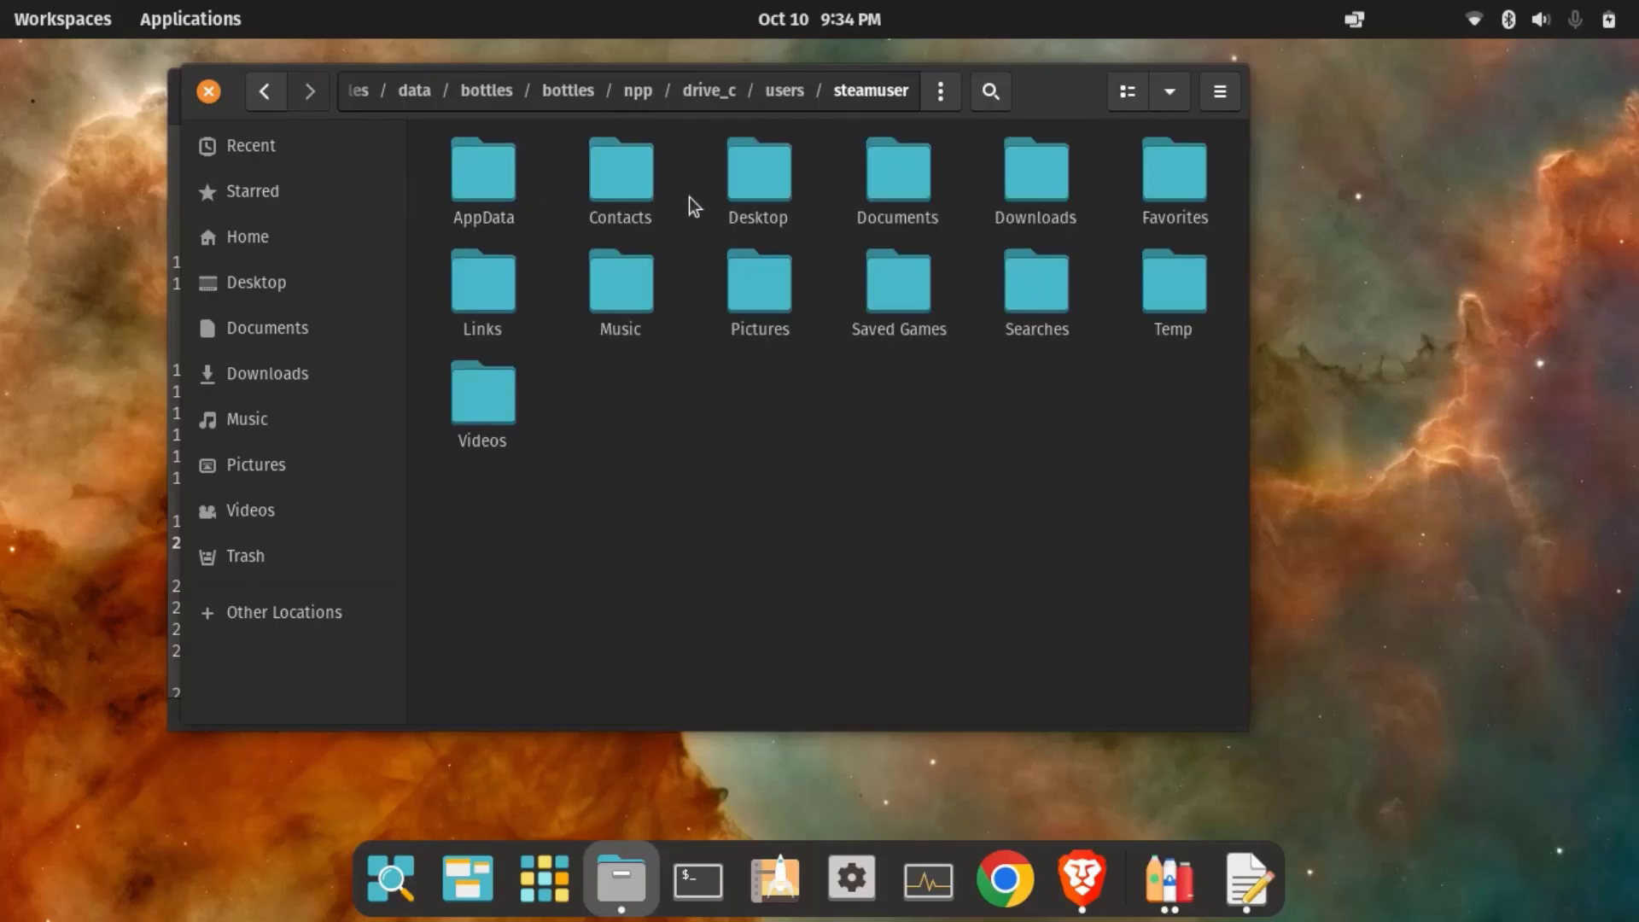
double_click(737, 195)
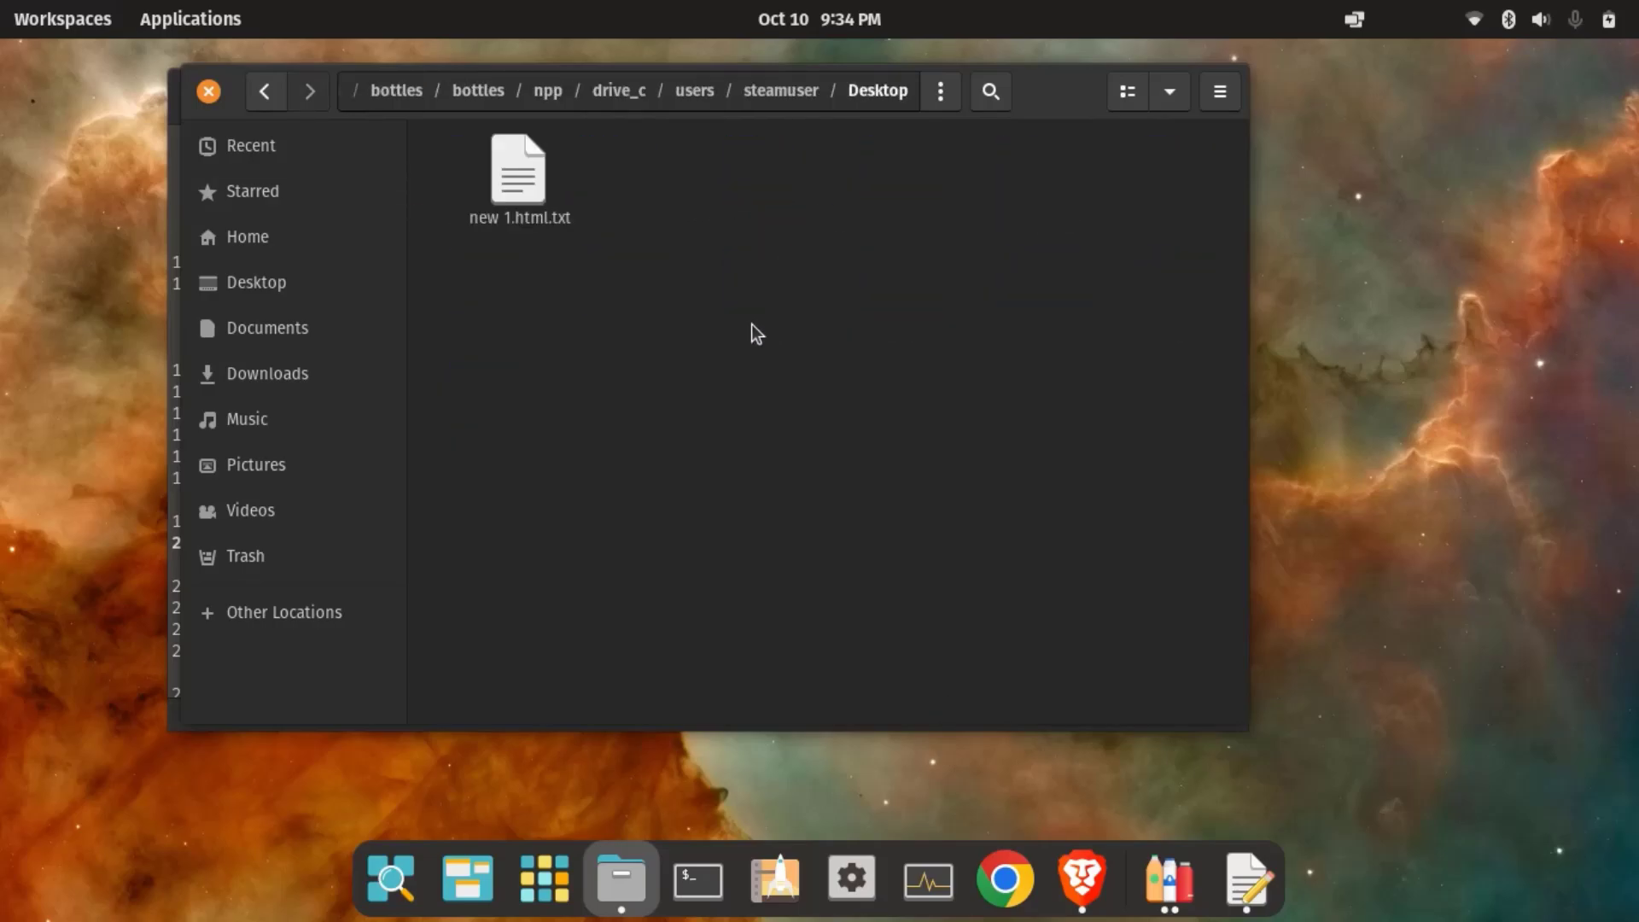
Rename new 1.html.txt to new 1.html by removing the .txt extension
left_click(522, 183)
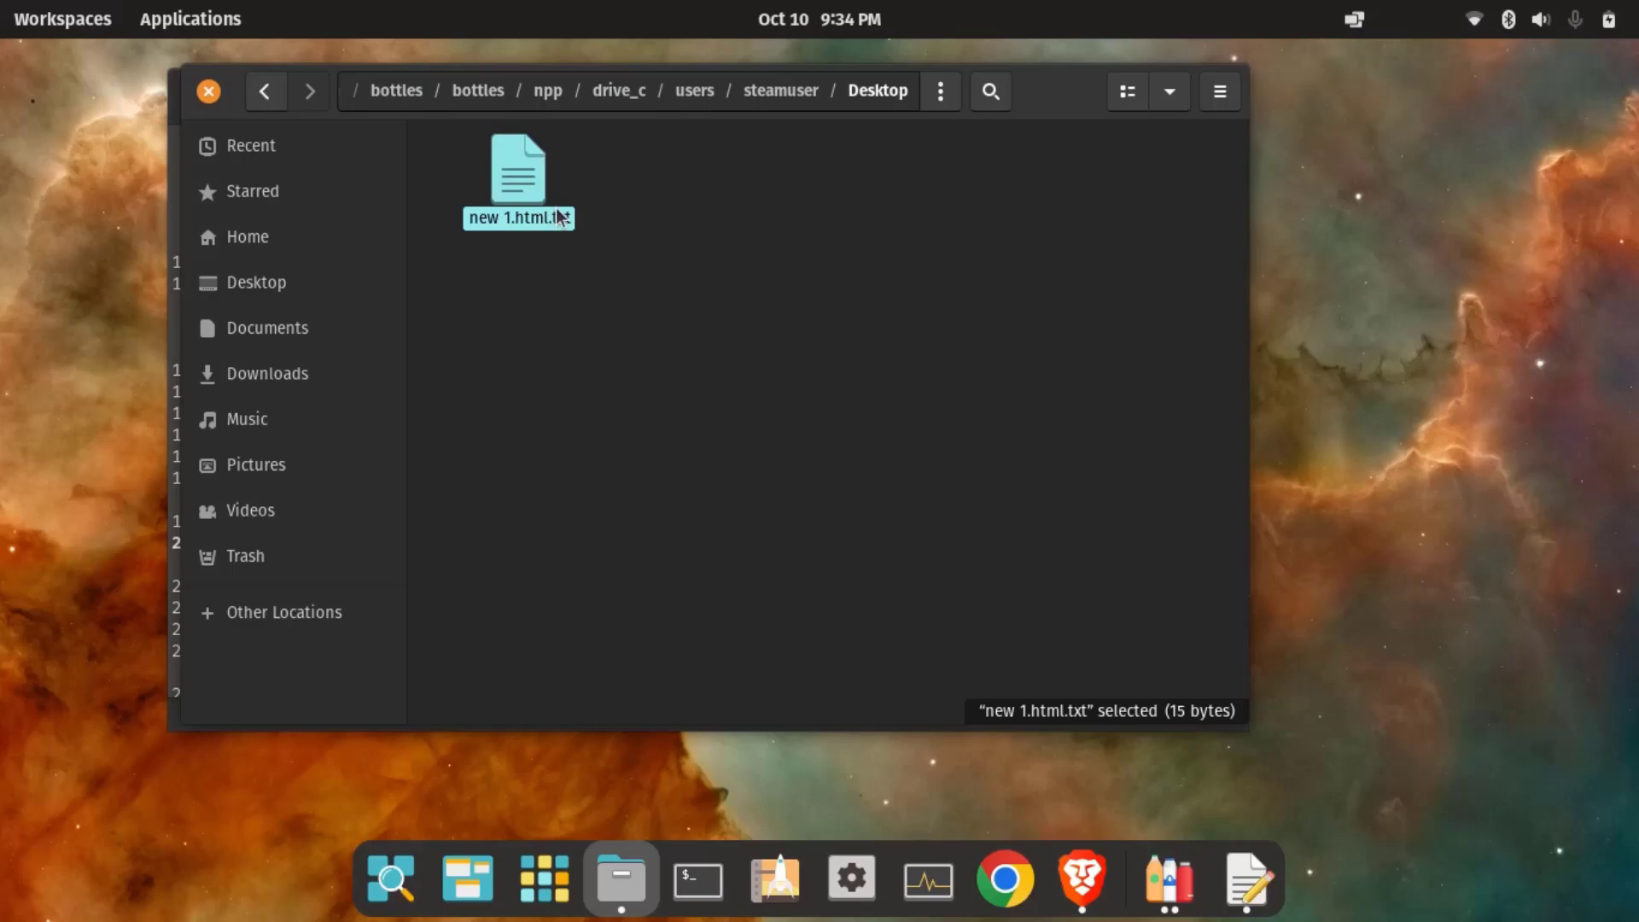
key("F2")
key("End")
key("BackSpace")
key("BackSpace")
key("BackSpace")
key("BackSpace")
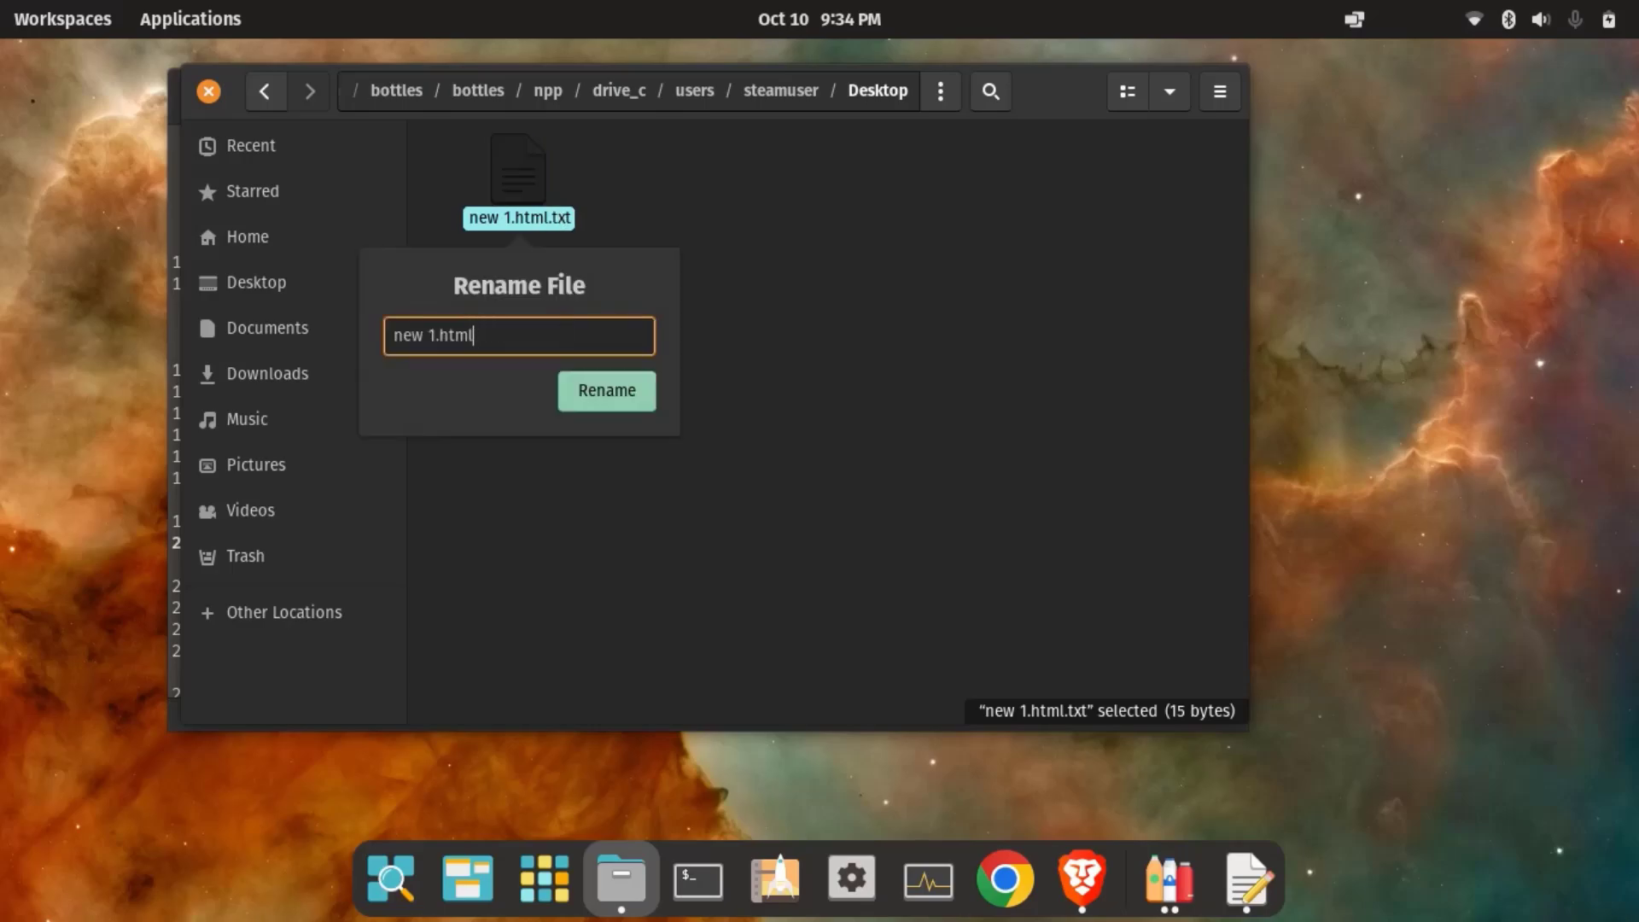
key("Return")
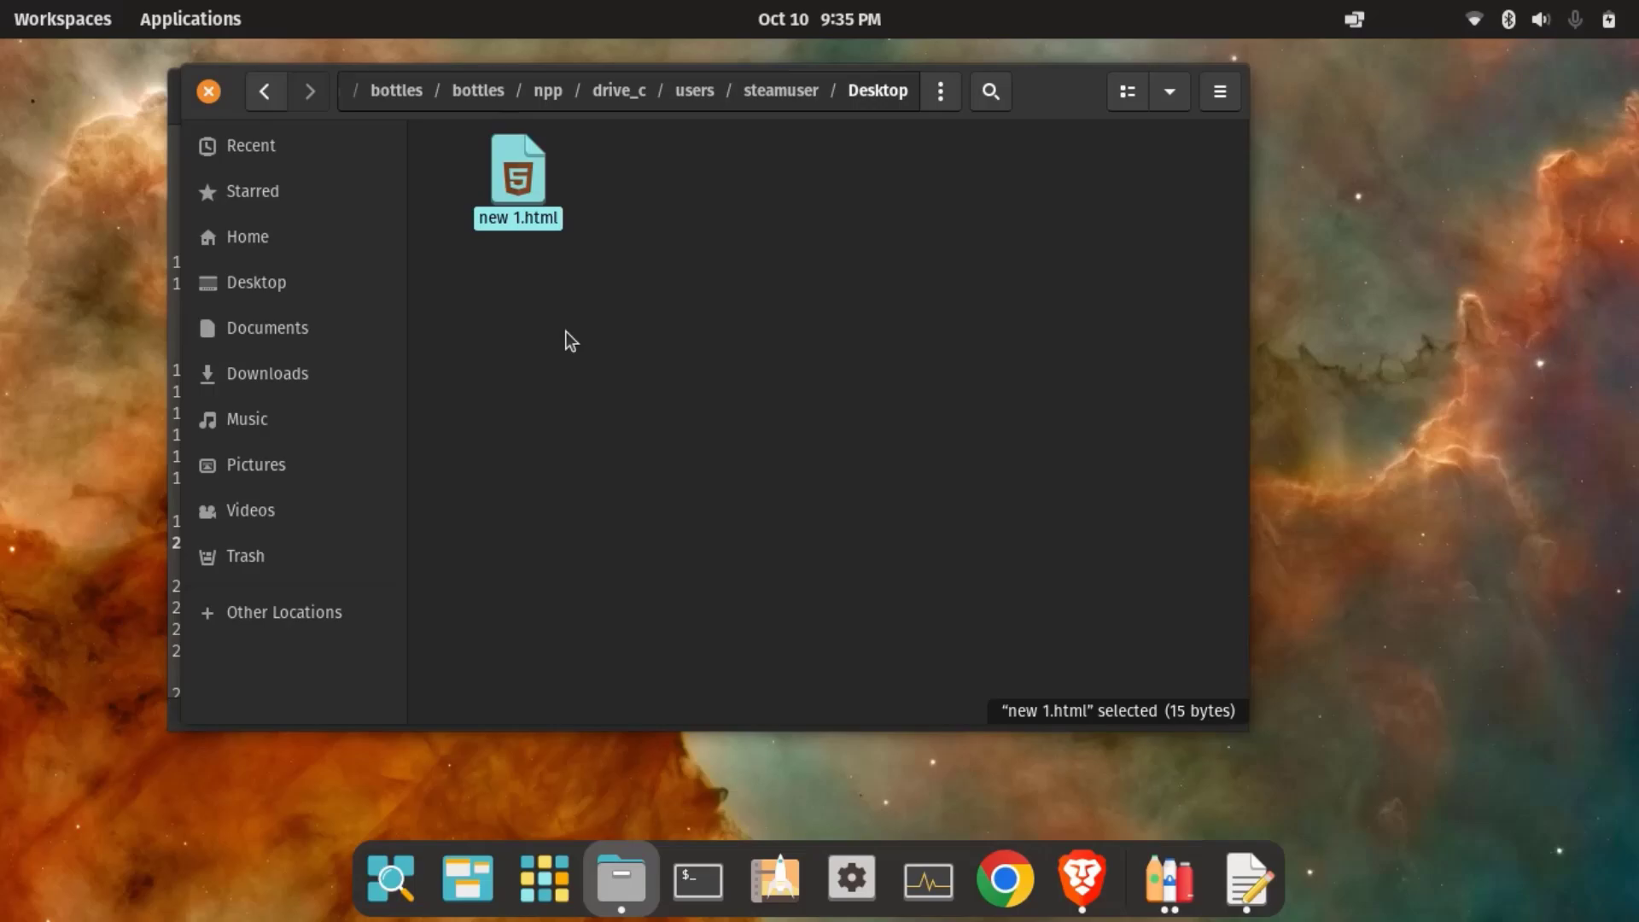
right_click(520, 188)
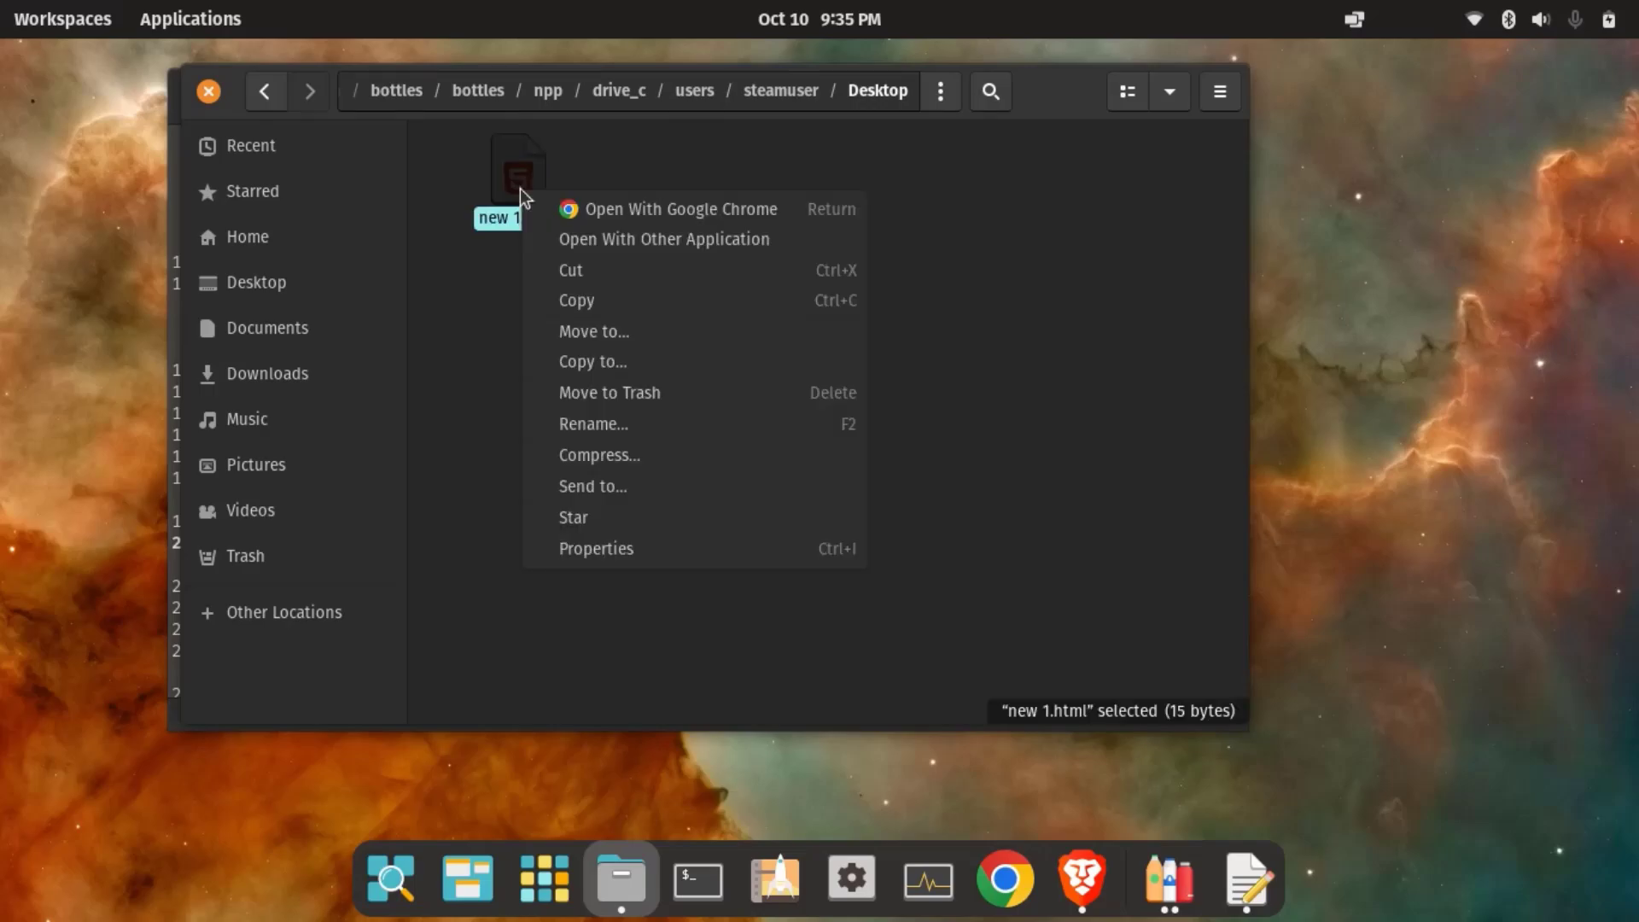
left_click(494, 362)
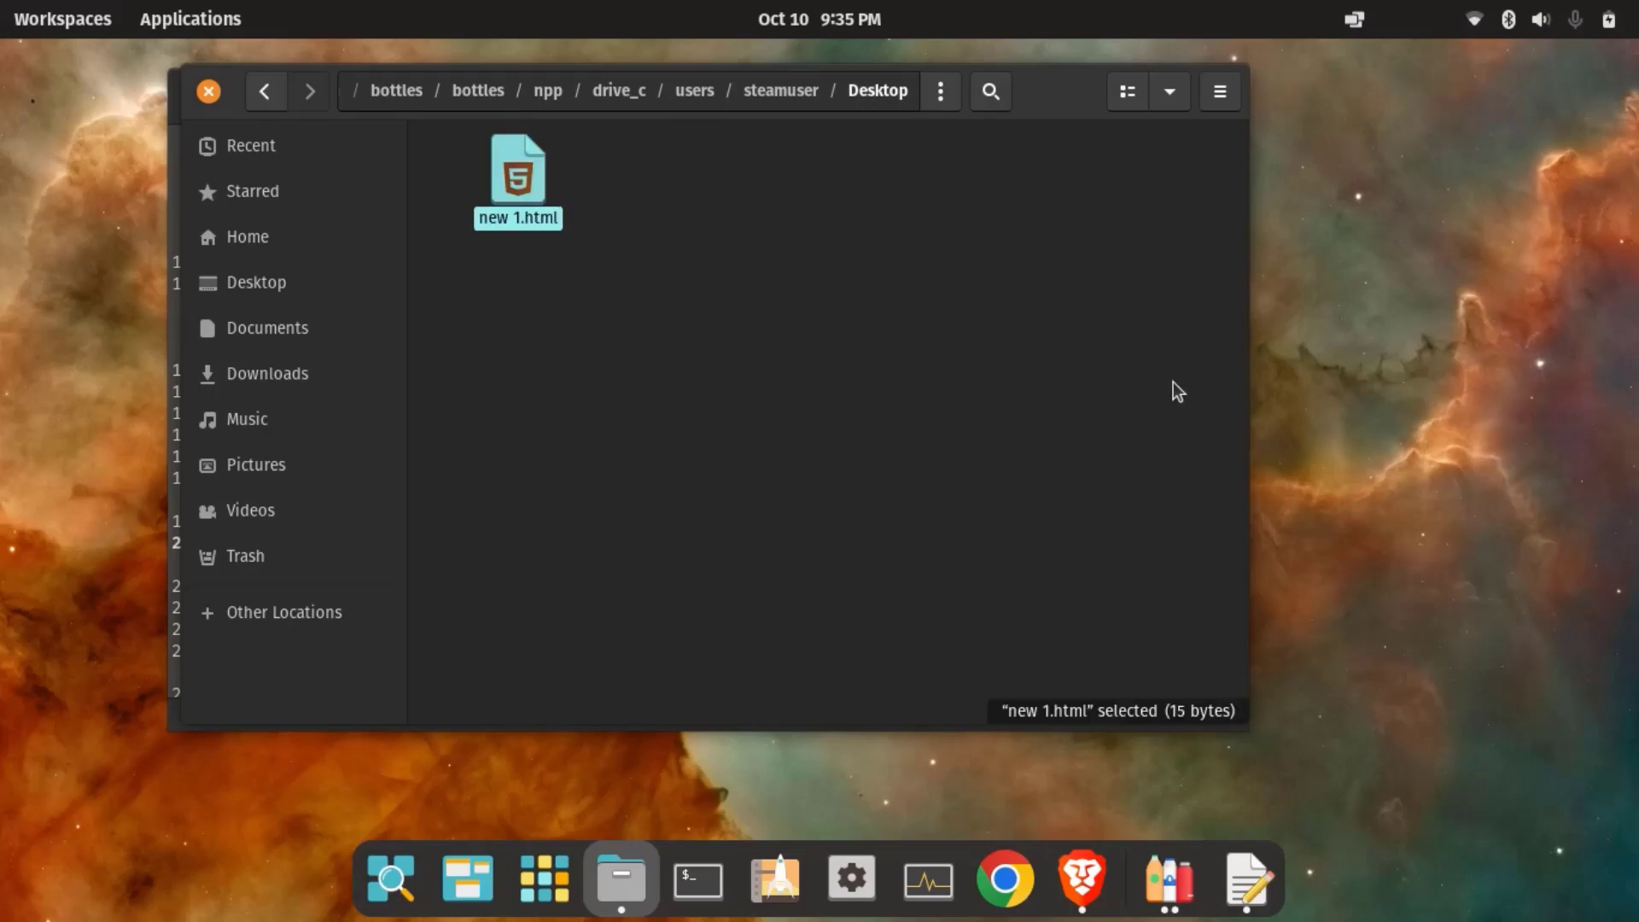
Open vlc-3.0.21-win64.exe from Downloads with Bottles
left_click(1169, 880)
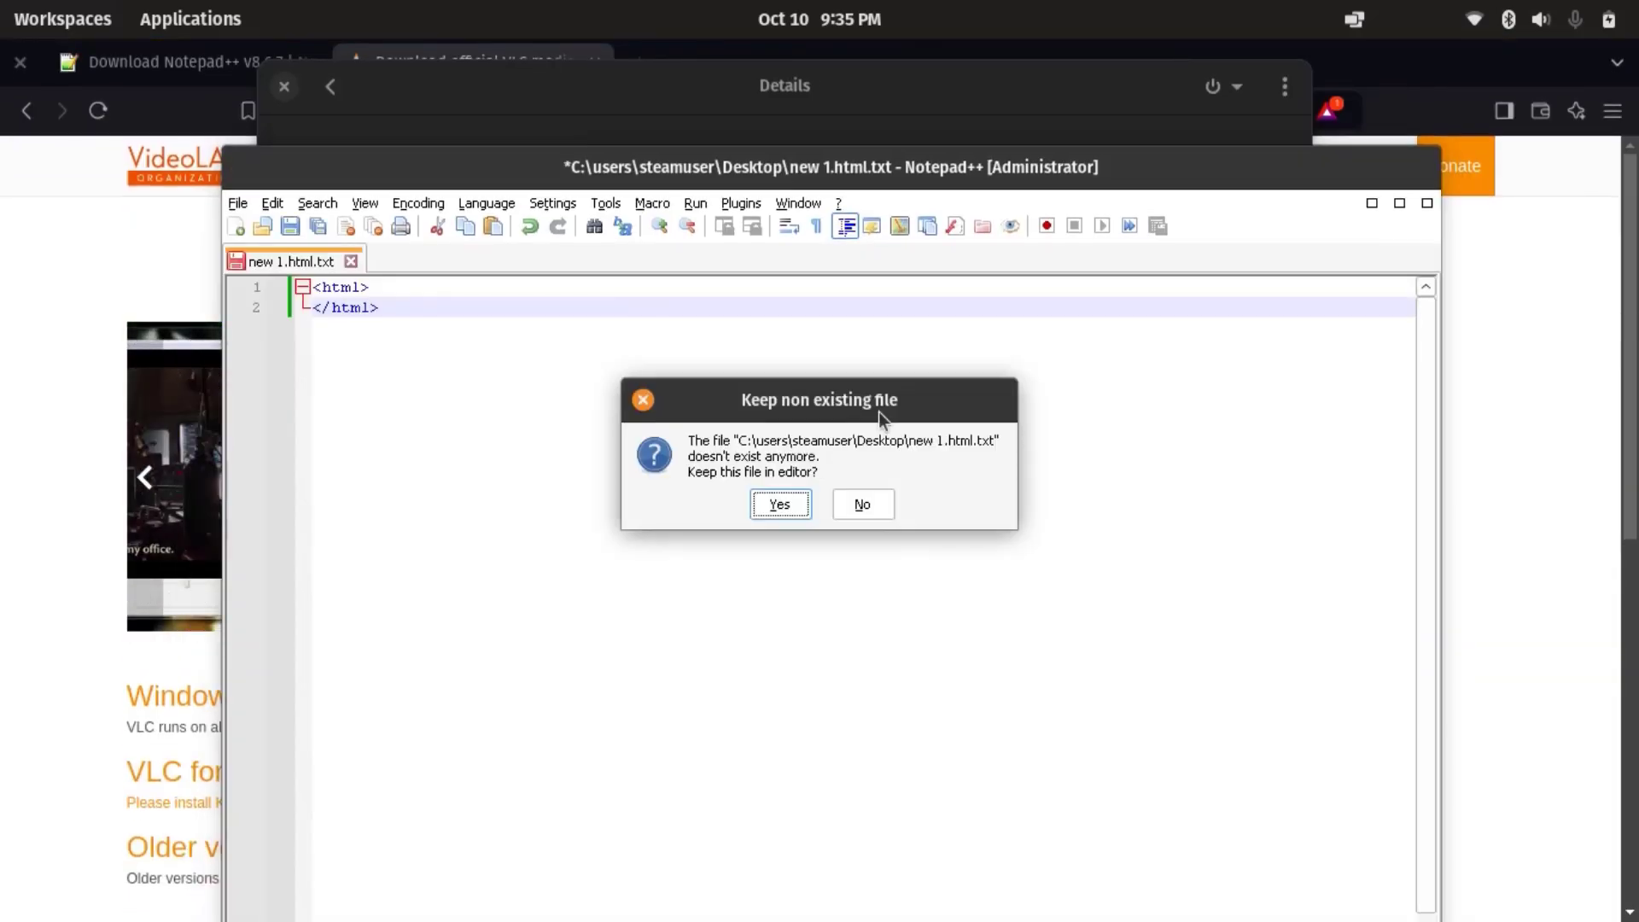
left_click_drag(878, 412, 724, 145)
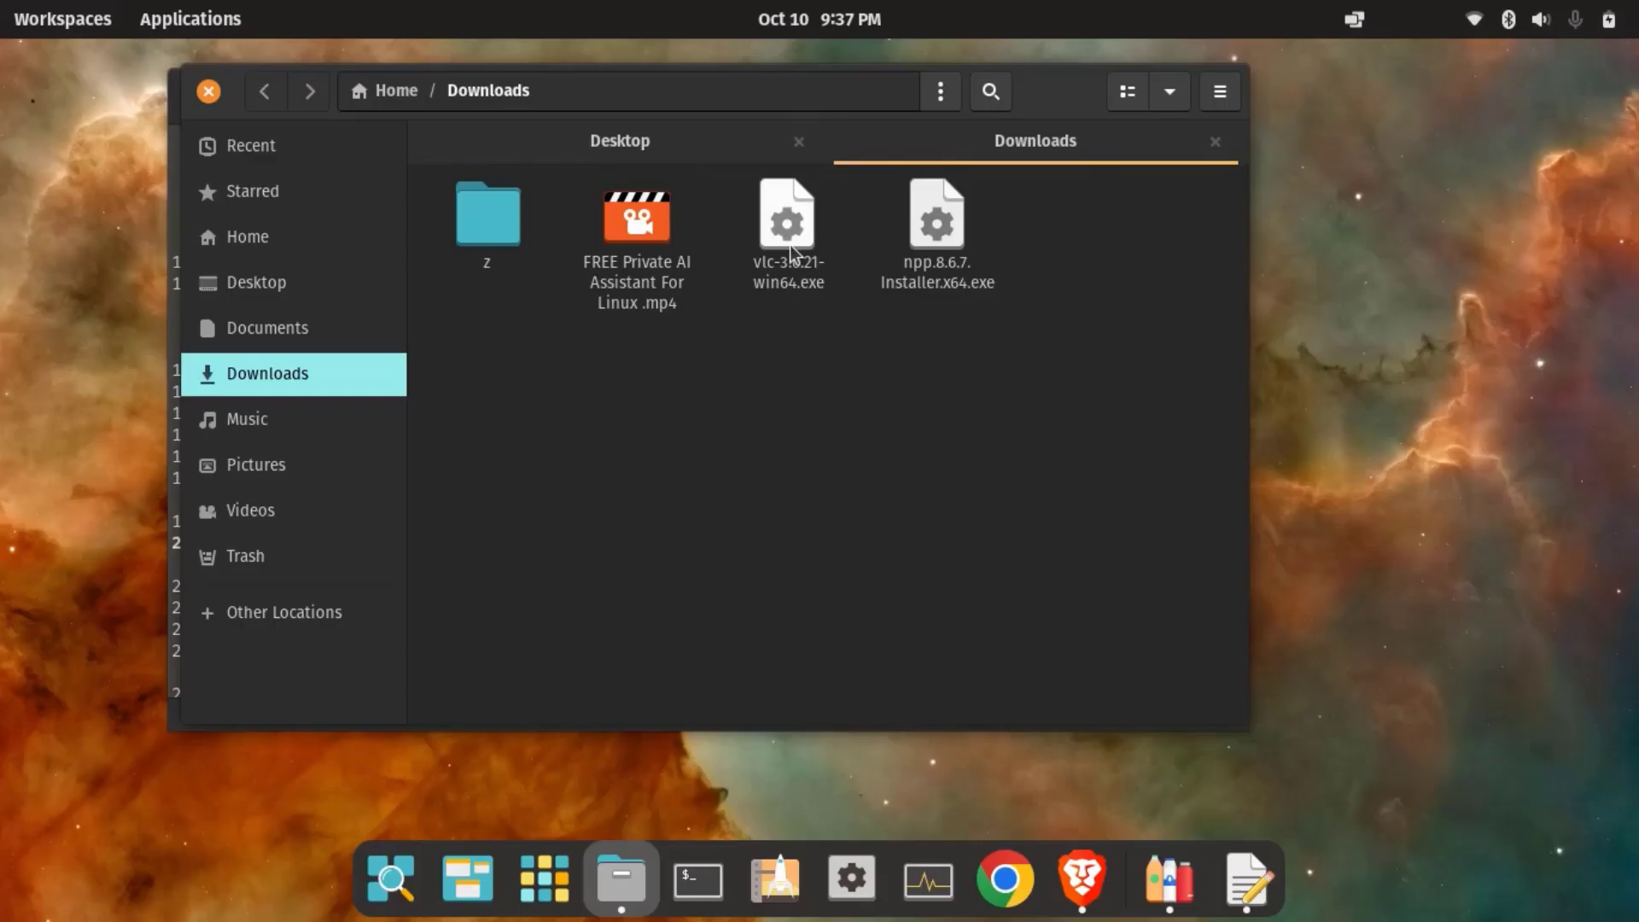
left_click(787, 226)
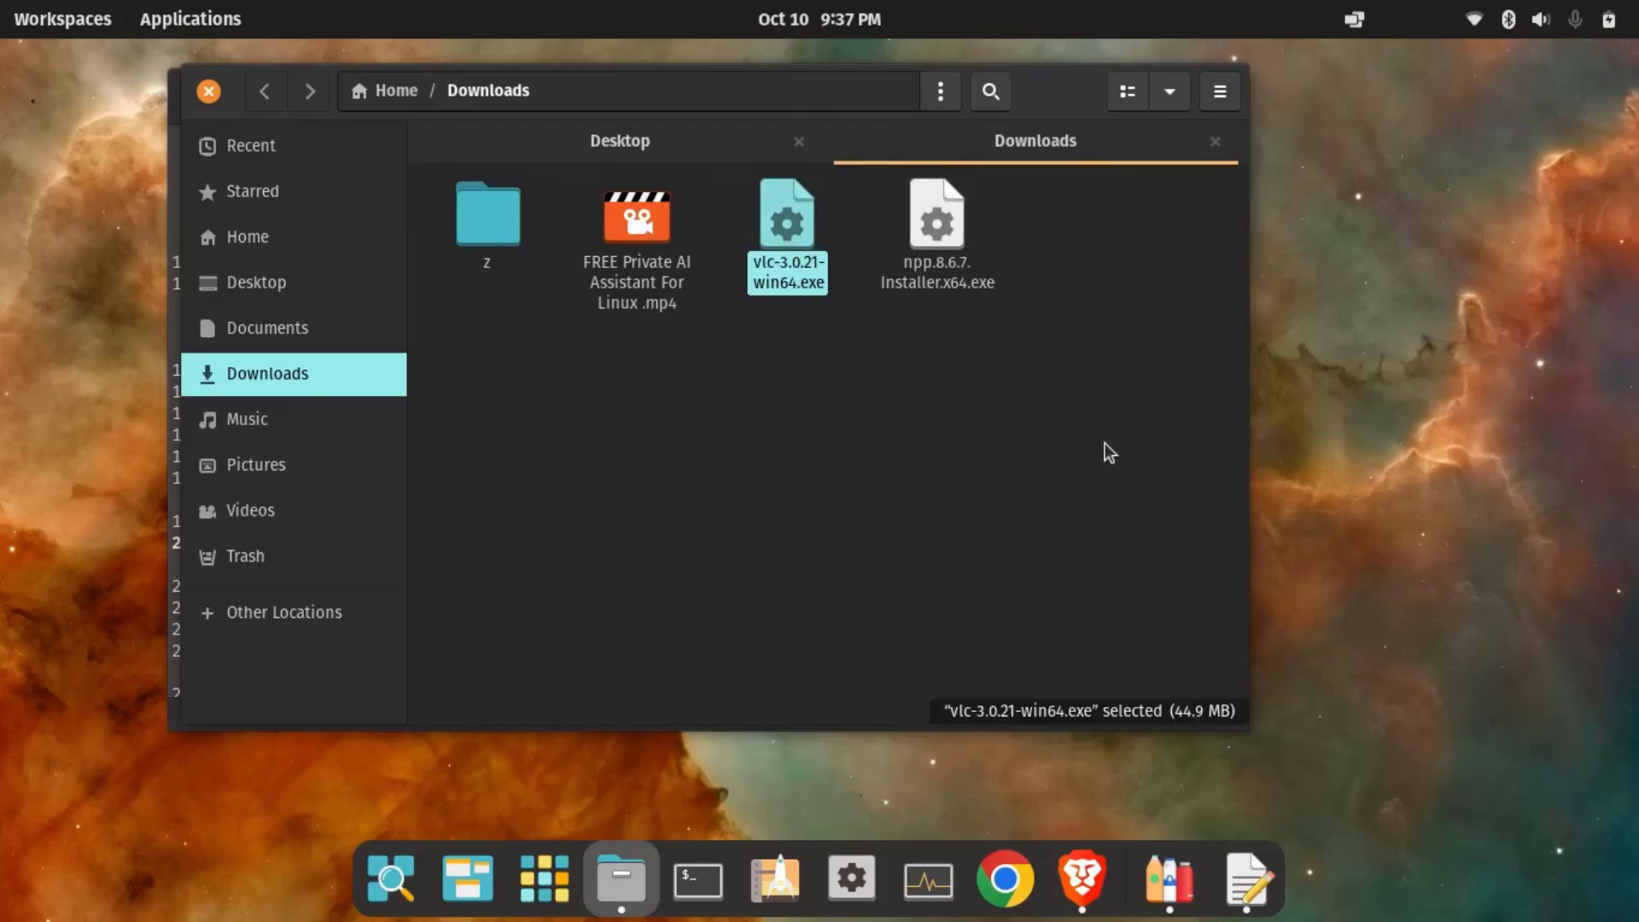
key("Return")
key("Right")
key("Return")
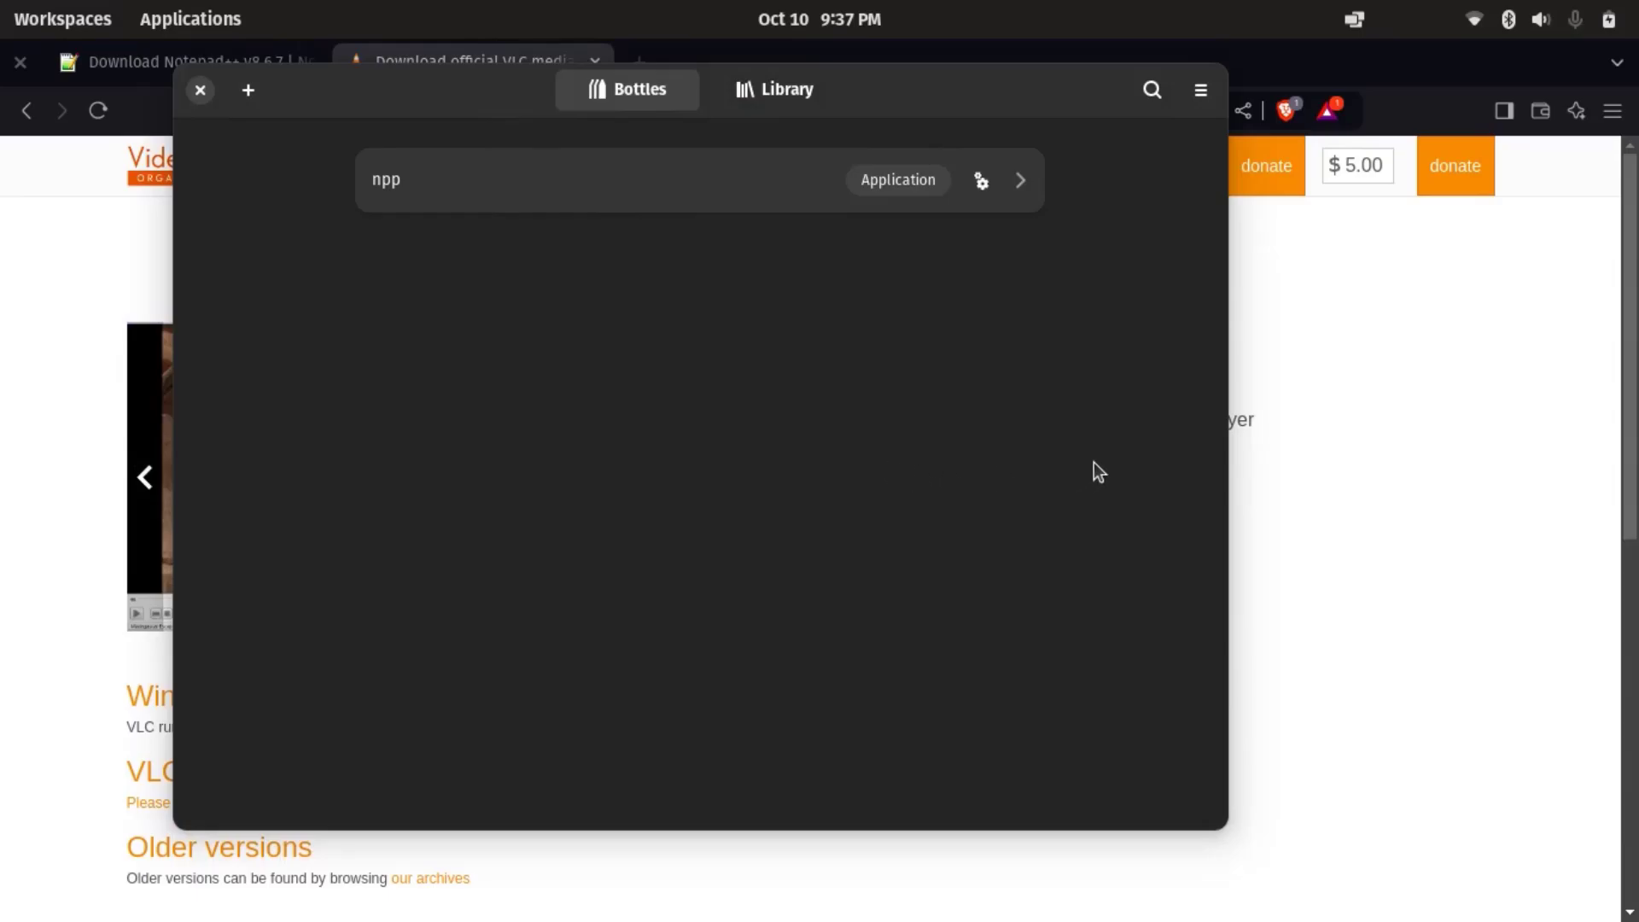
Open the npp bottle's details page, dismissing an accidental Create New Bottle dialog
left_click(248, 96)
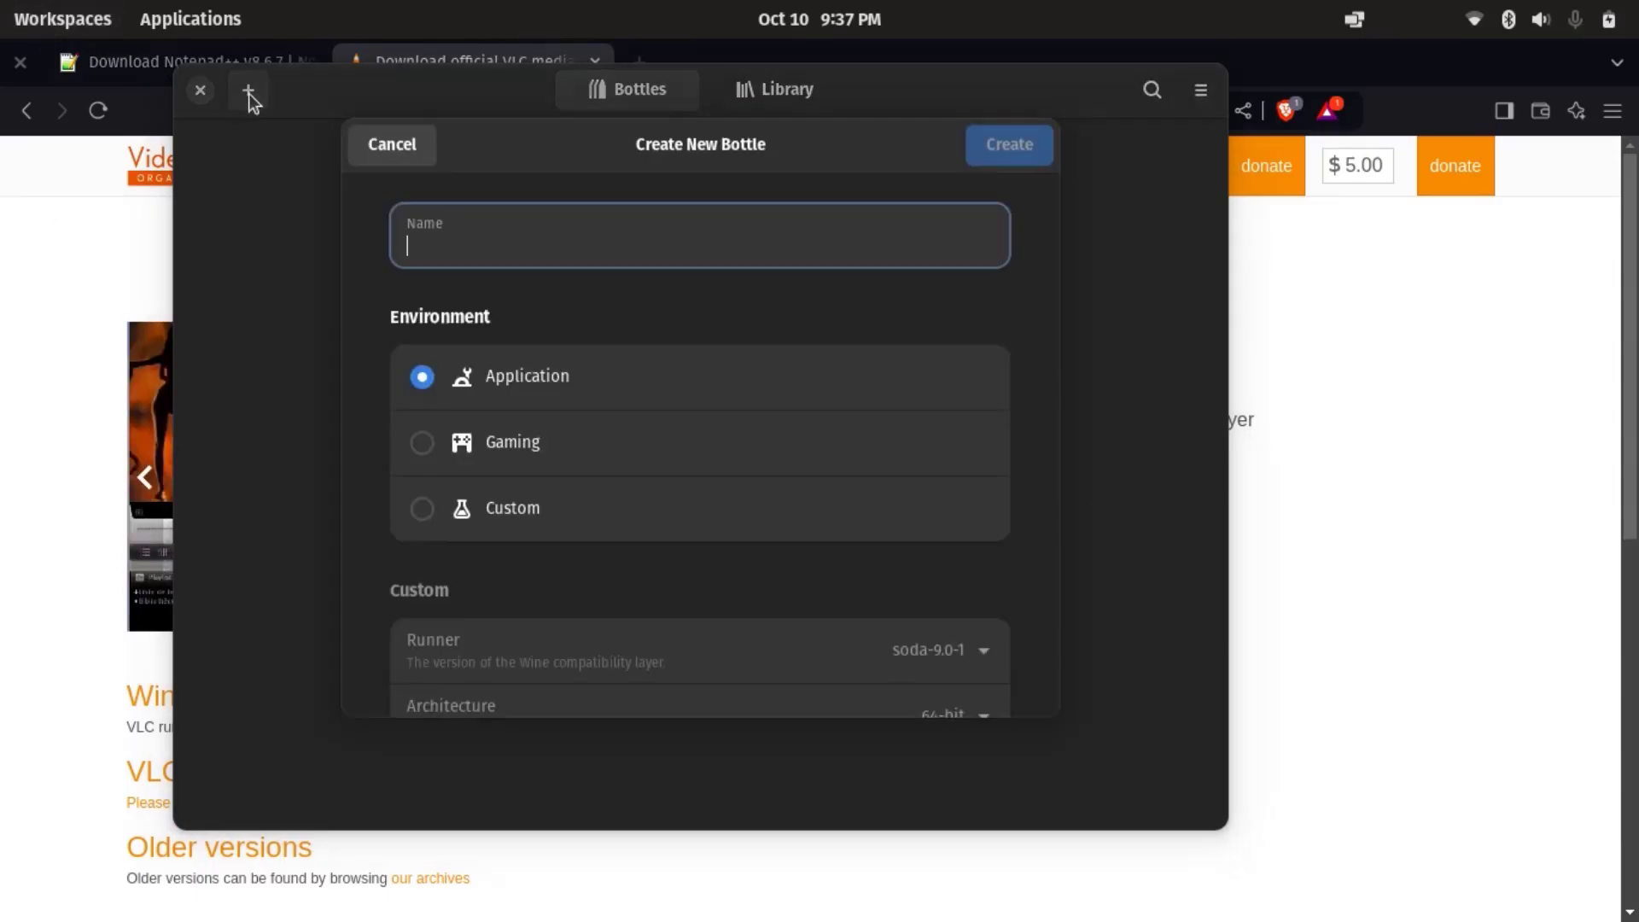
left_click(384, 147)
left_click(384, 148)
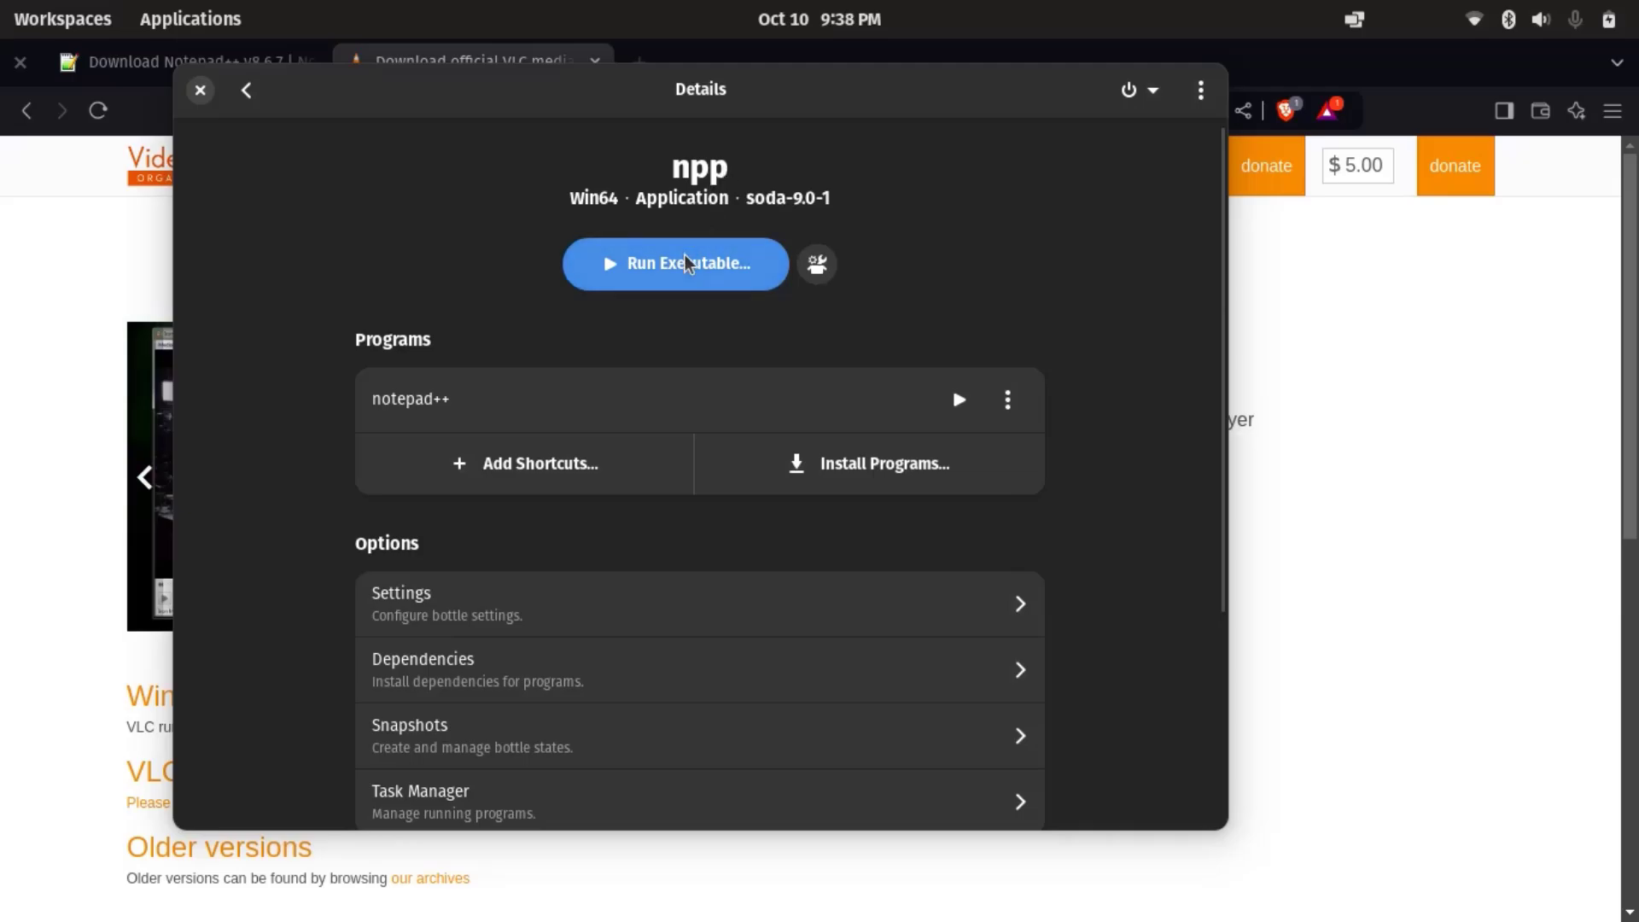
Run the VLC installer in the npp bottle and install it in English with default components
left_click(741, 273)
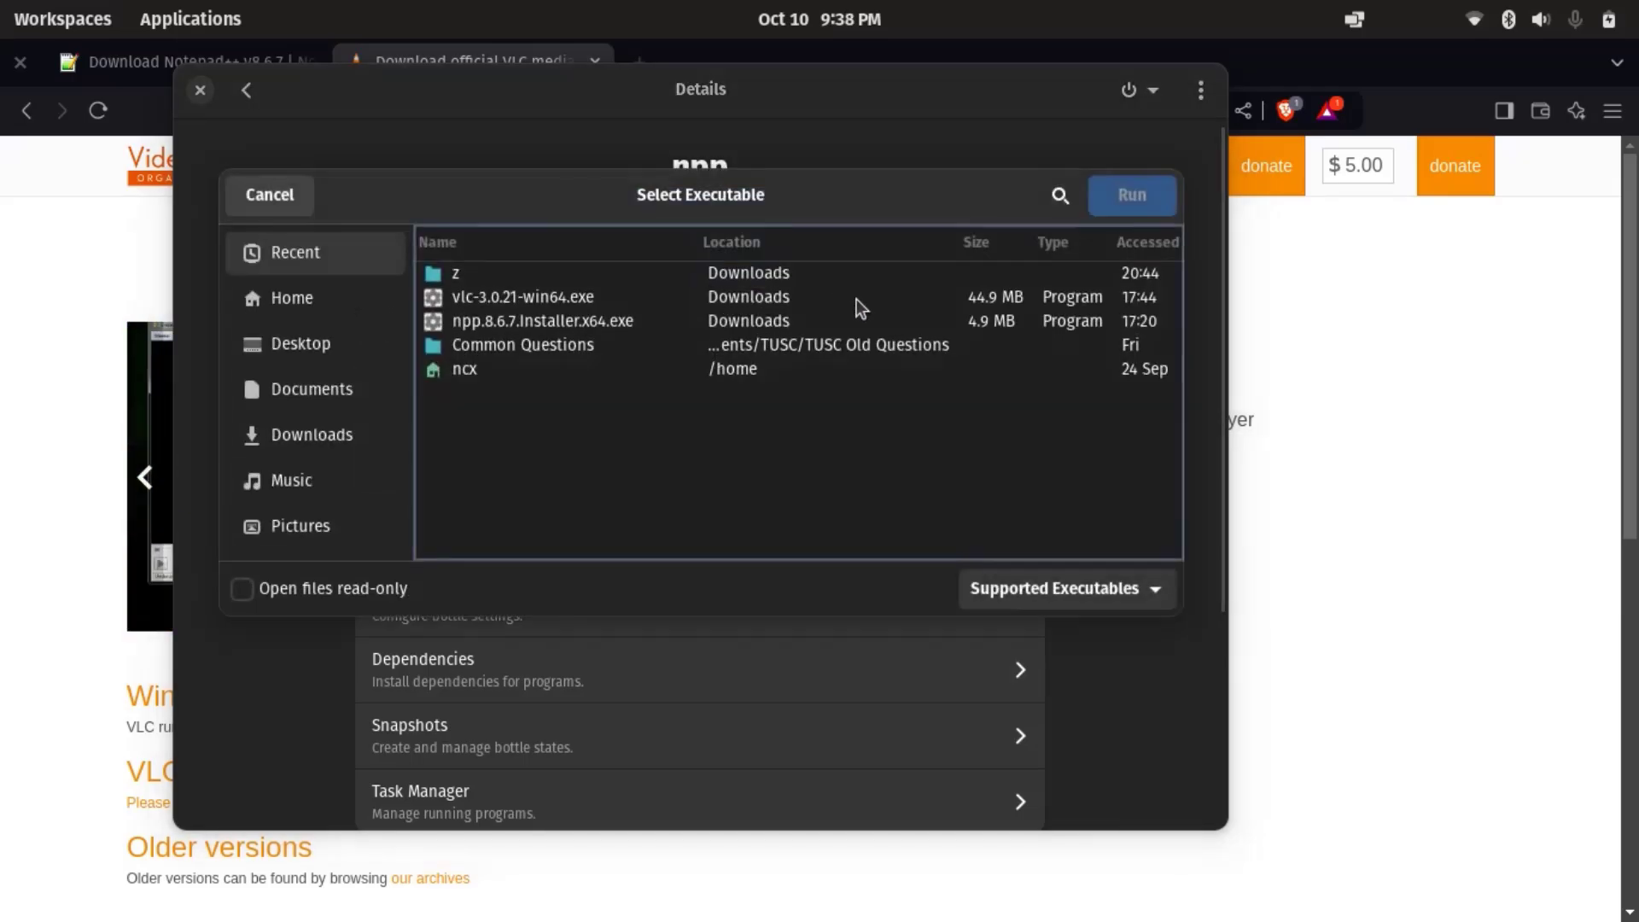
double_click(497, 296)
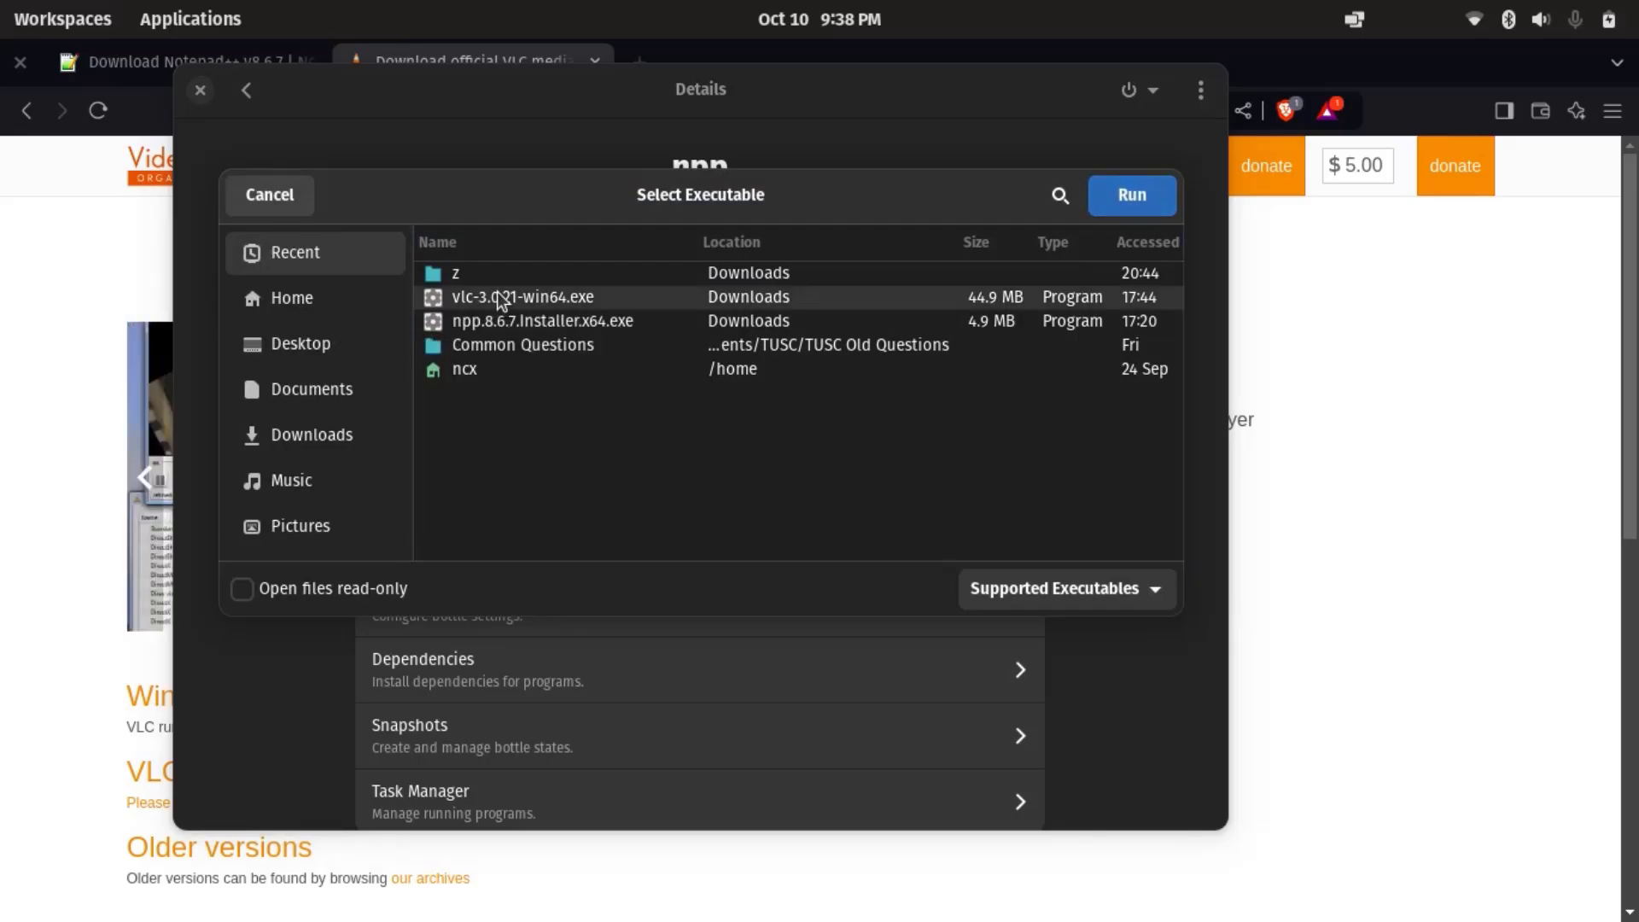
left_click_drag(847, 386, 701, 232)
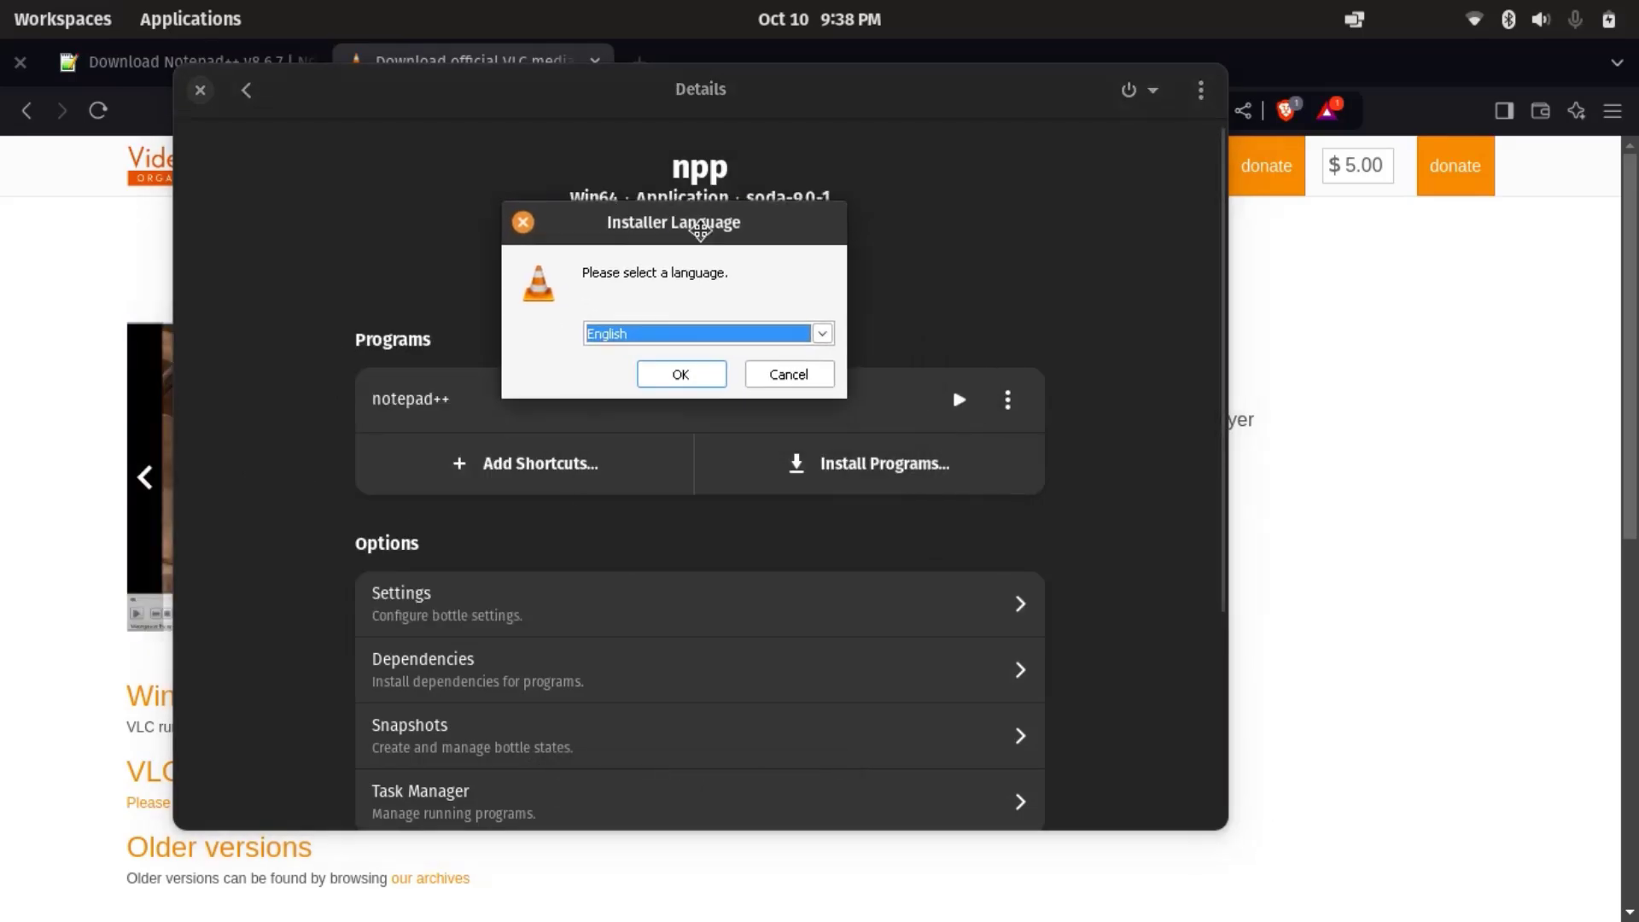
left_click(681, 374)
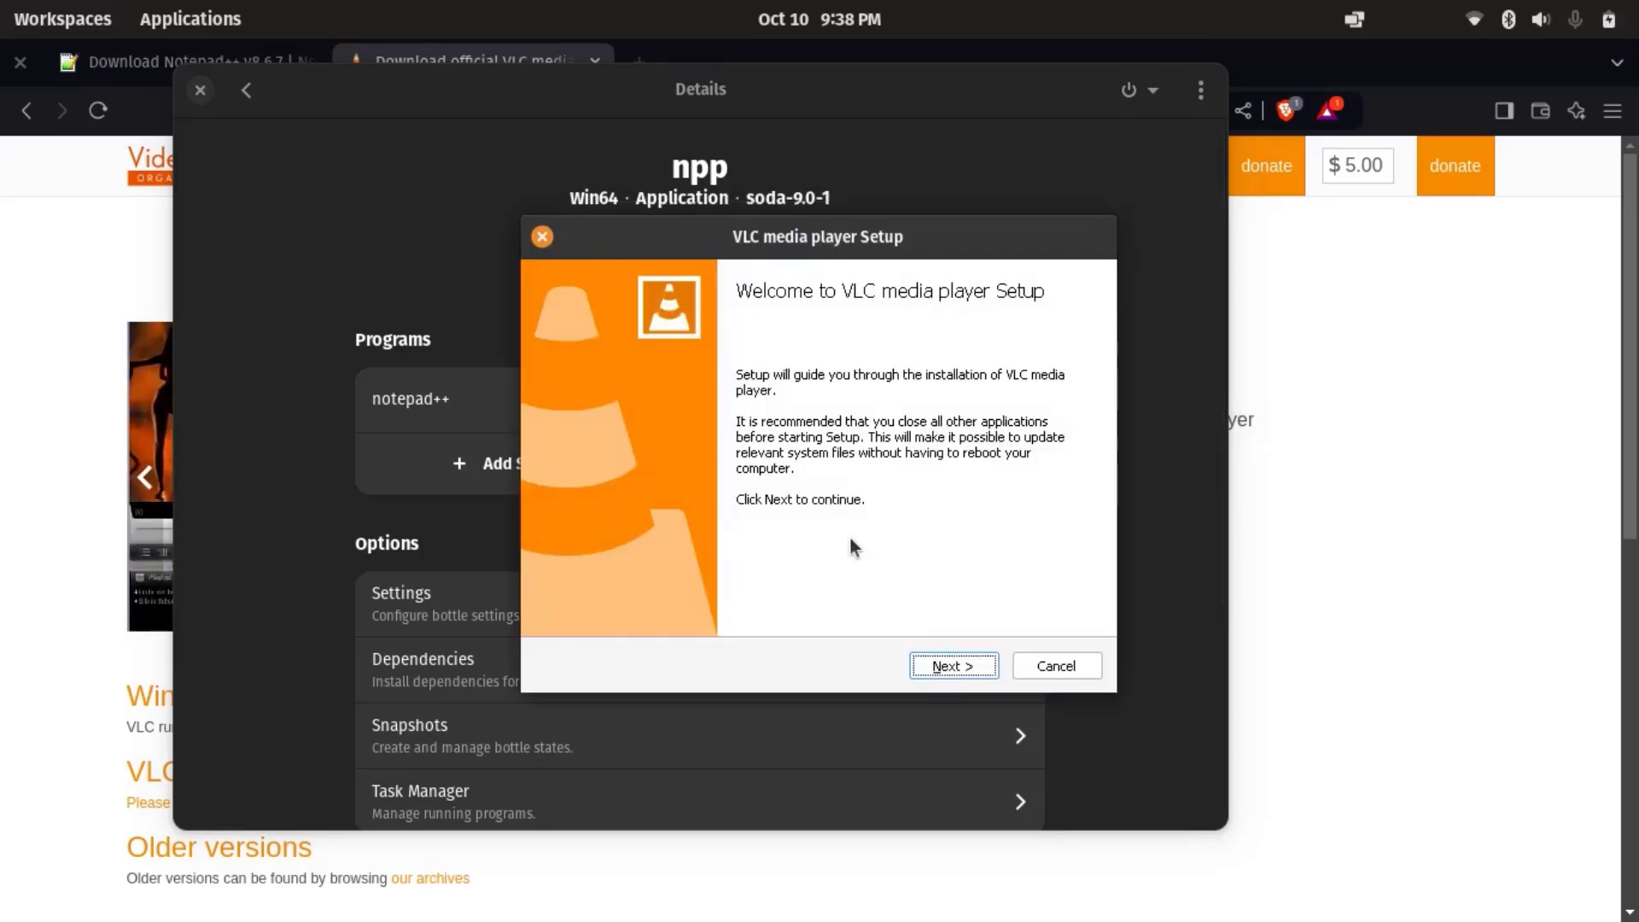
left_click(944, 664)
left_click(944, 664)
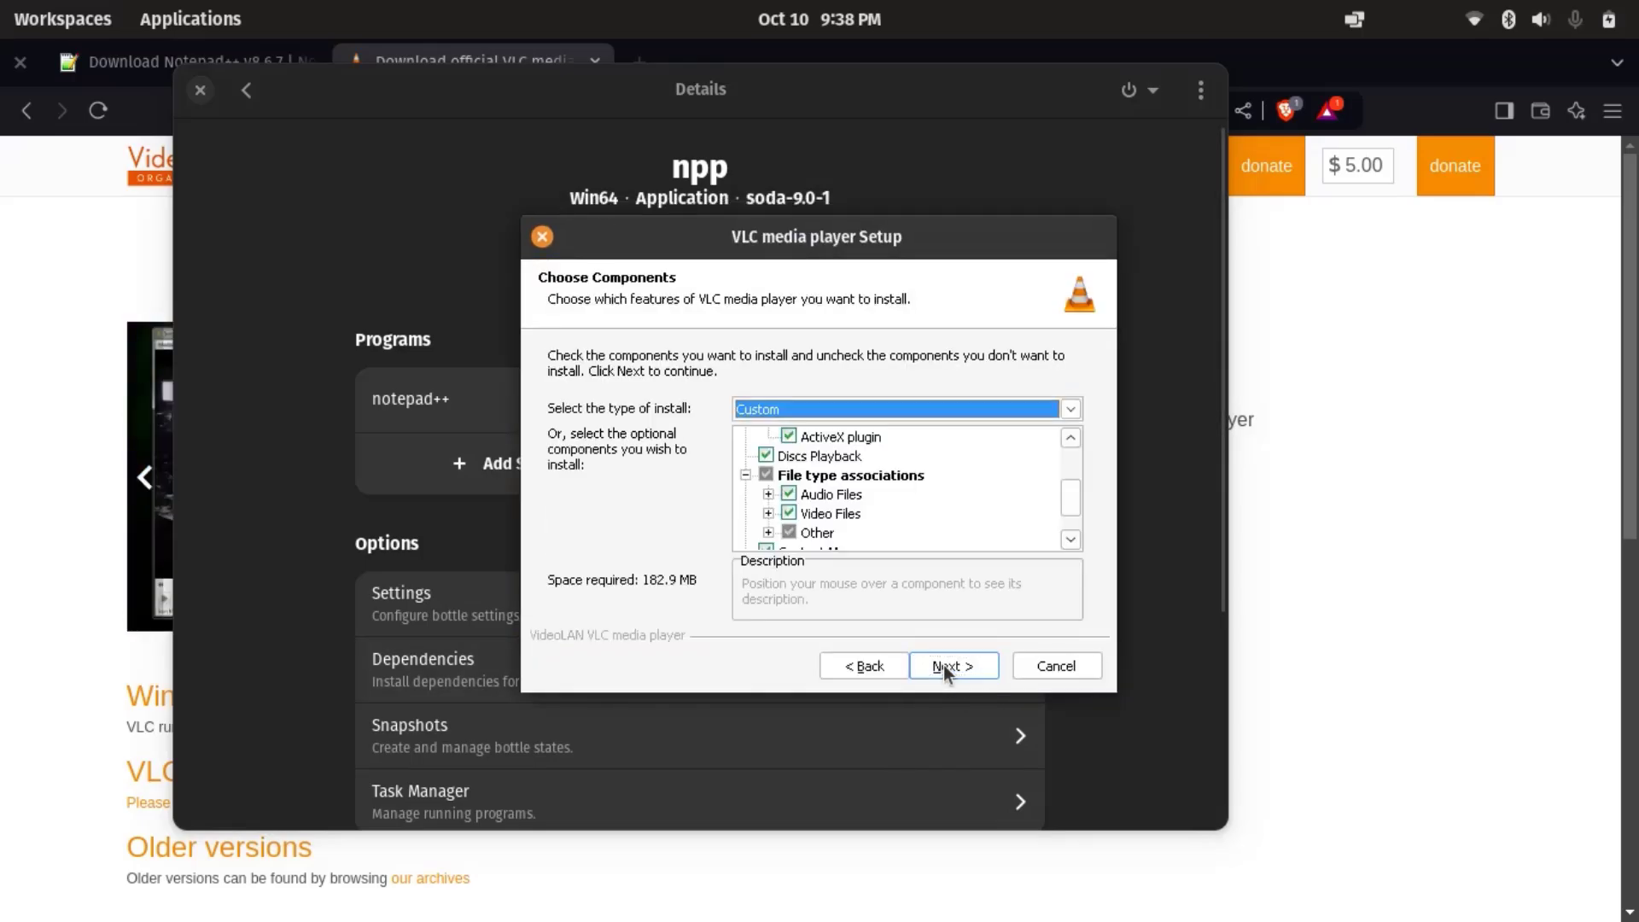
left_click(944, 664)
left_click(944, 664)
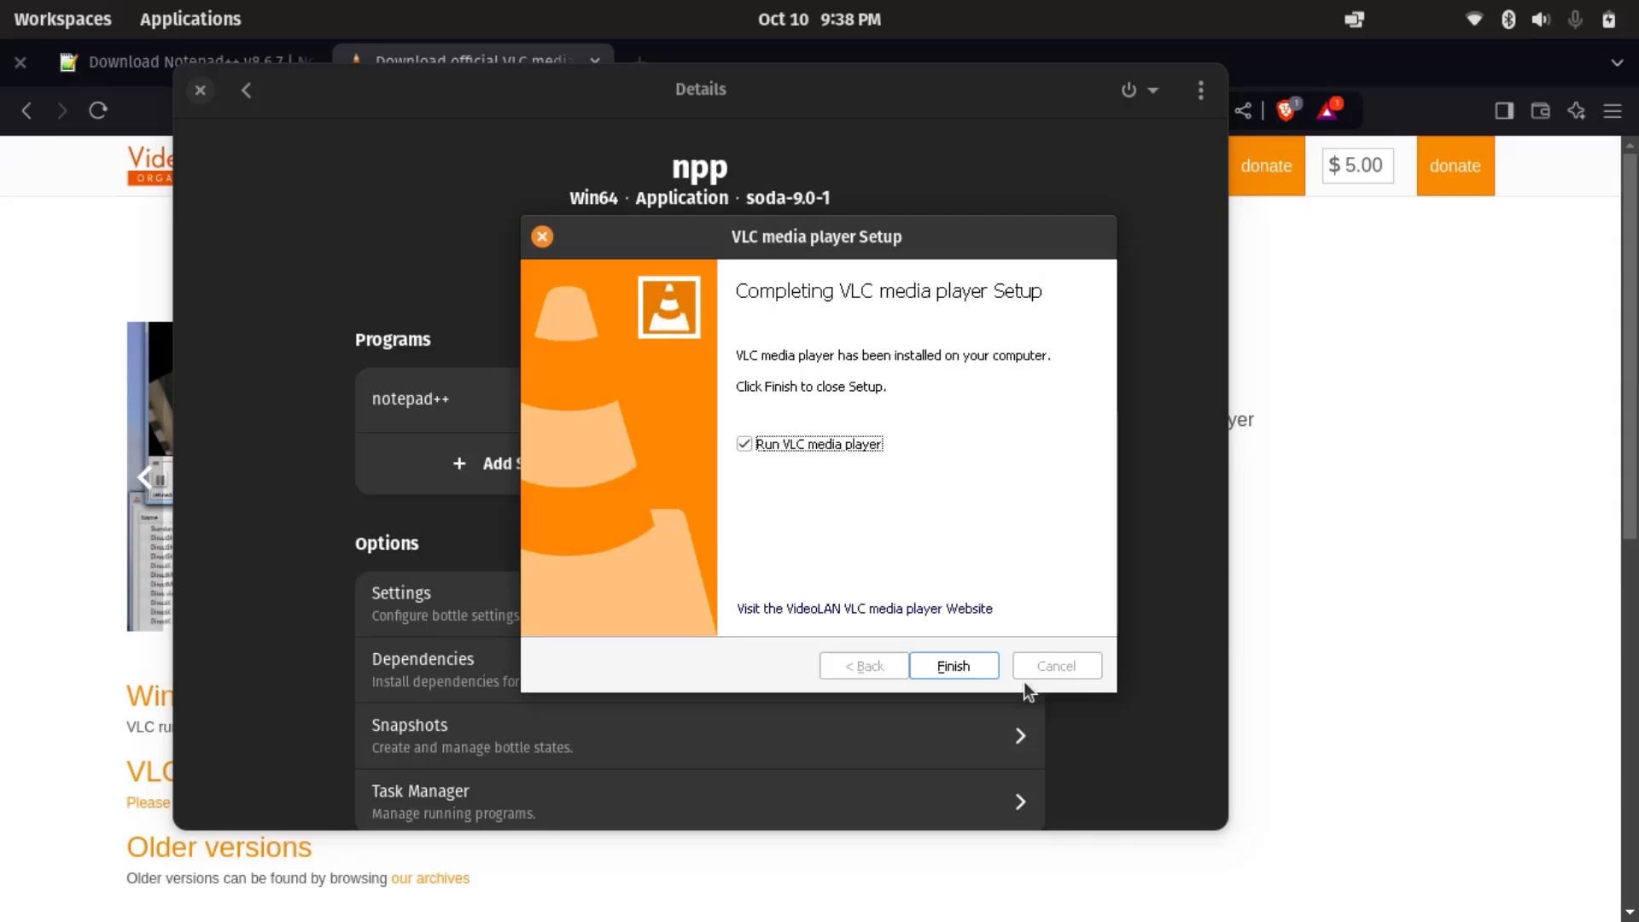
left_click(949, 668)
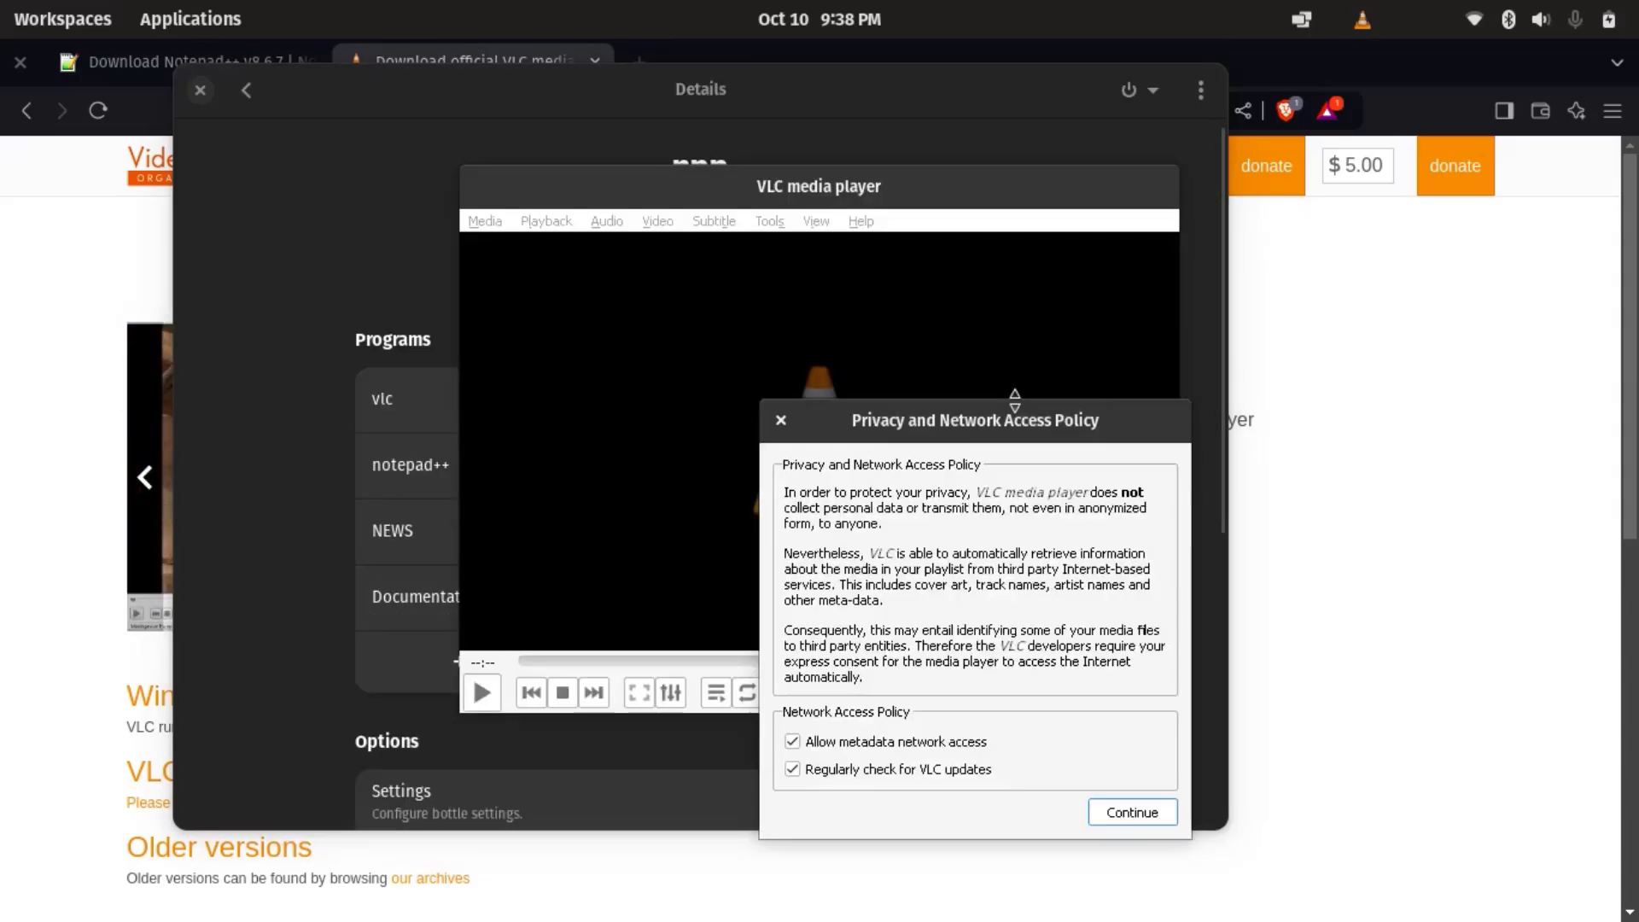
Close VLC's privacy policy prompt and move VLC aside to reveal the bottle details
left_click_drag(1022, 423, 812, 273)
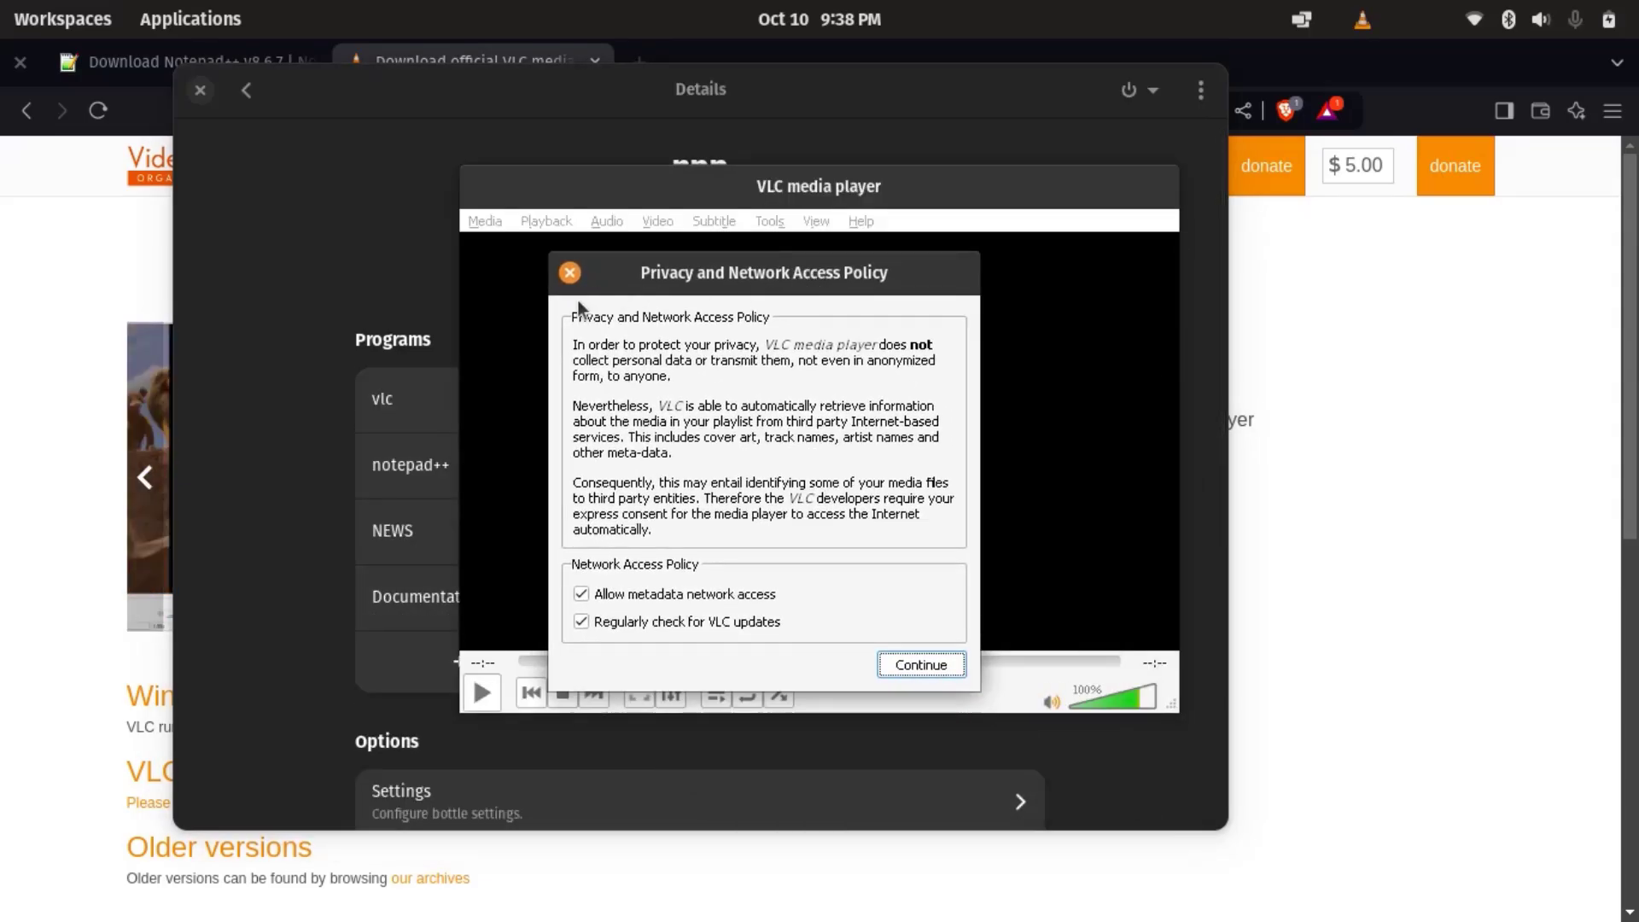
left_click(569, 270)
left_click_drag(897, 183, 804, 98)
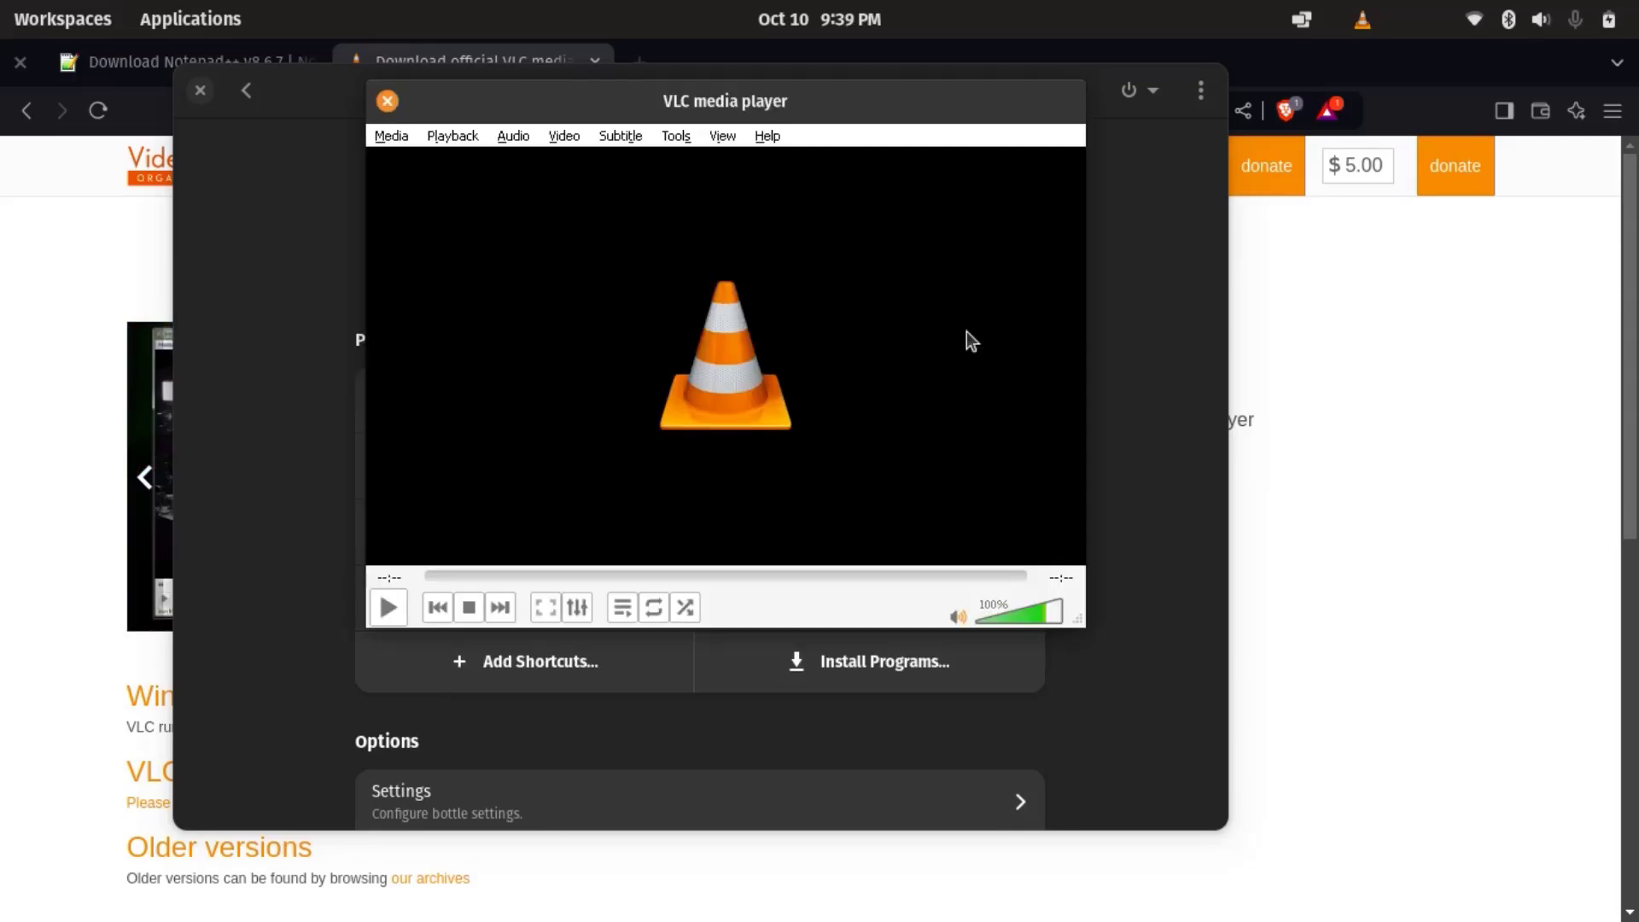
left_click_drag(591, 103, 1035, 125)
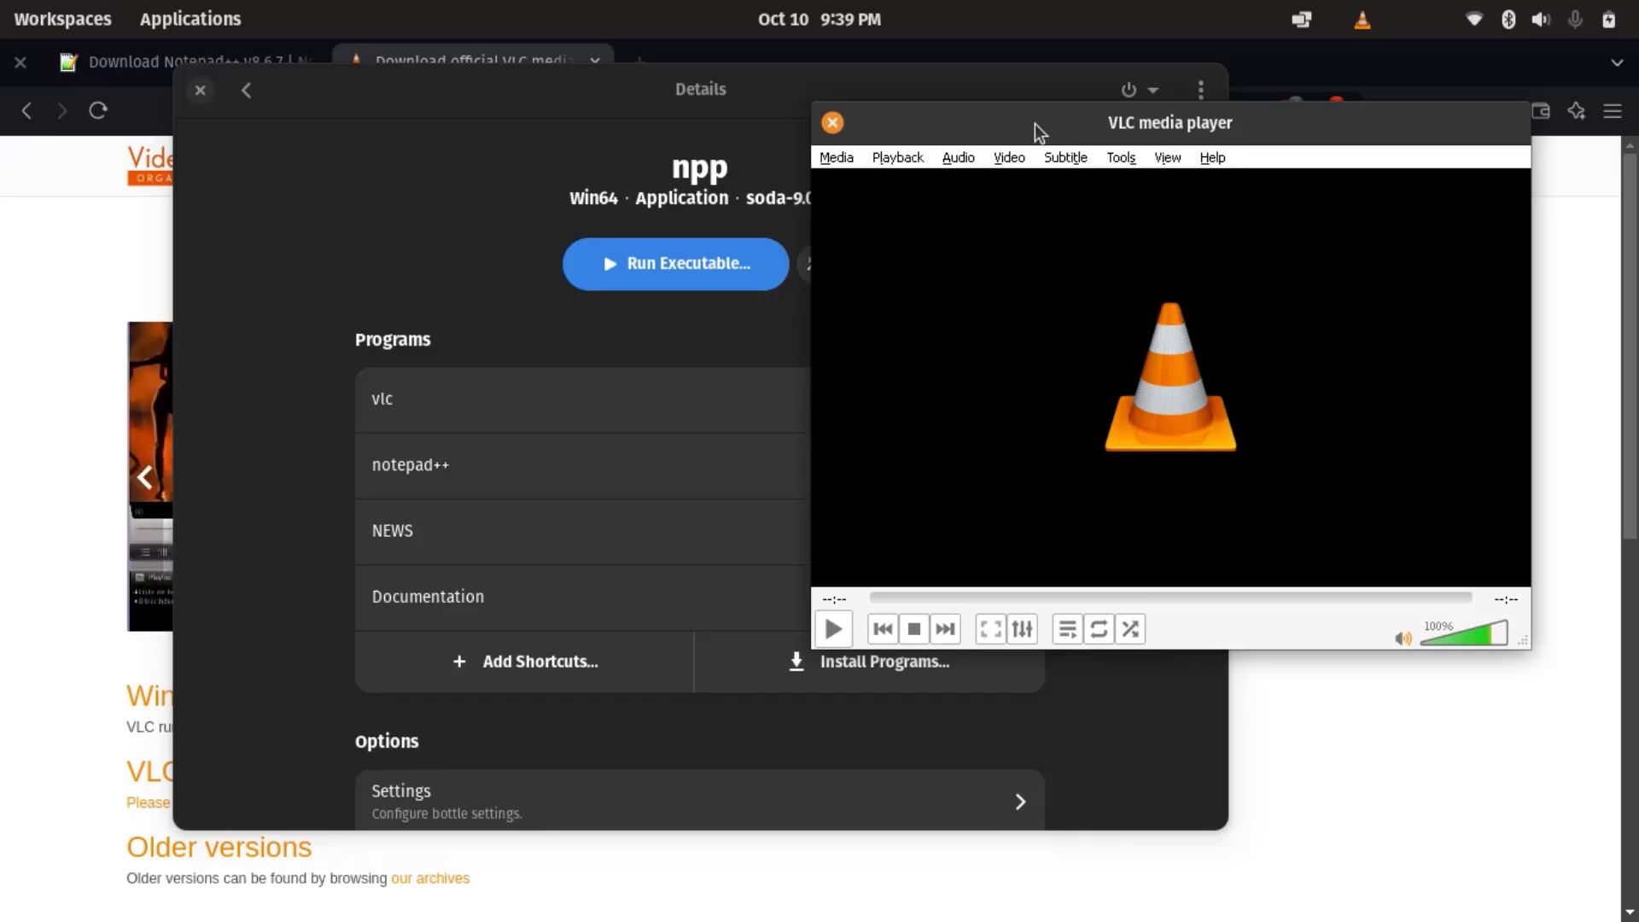
Copy FREE Private AI Assistant For Linux .mp4 from the Downloads folder
key("alt+Tab")
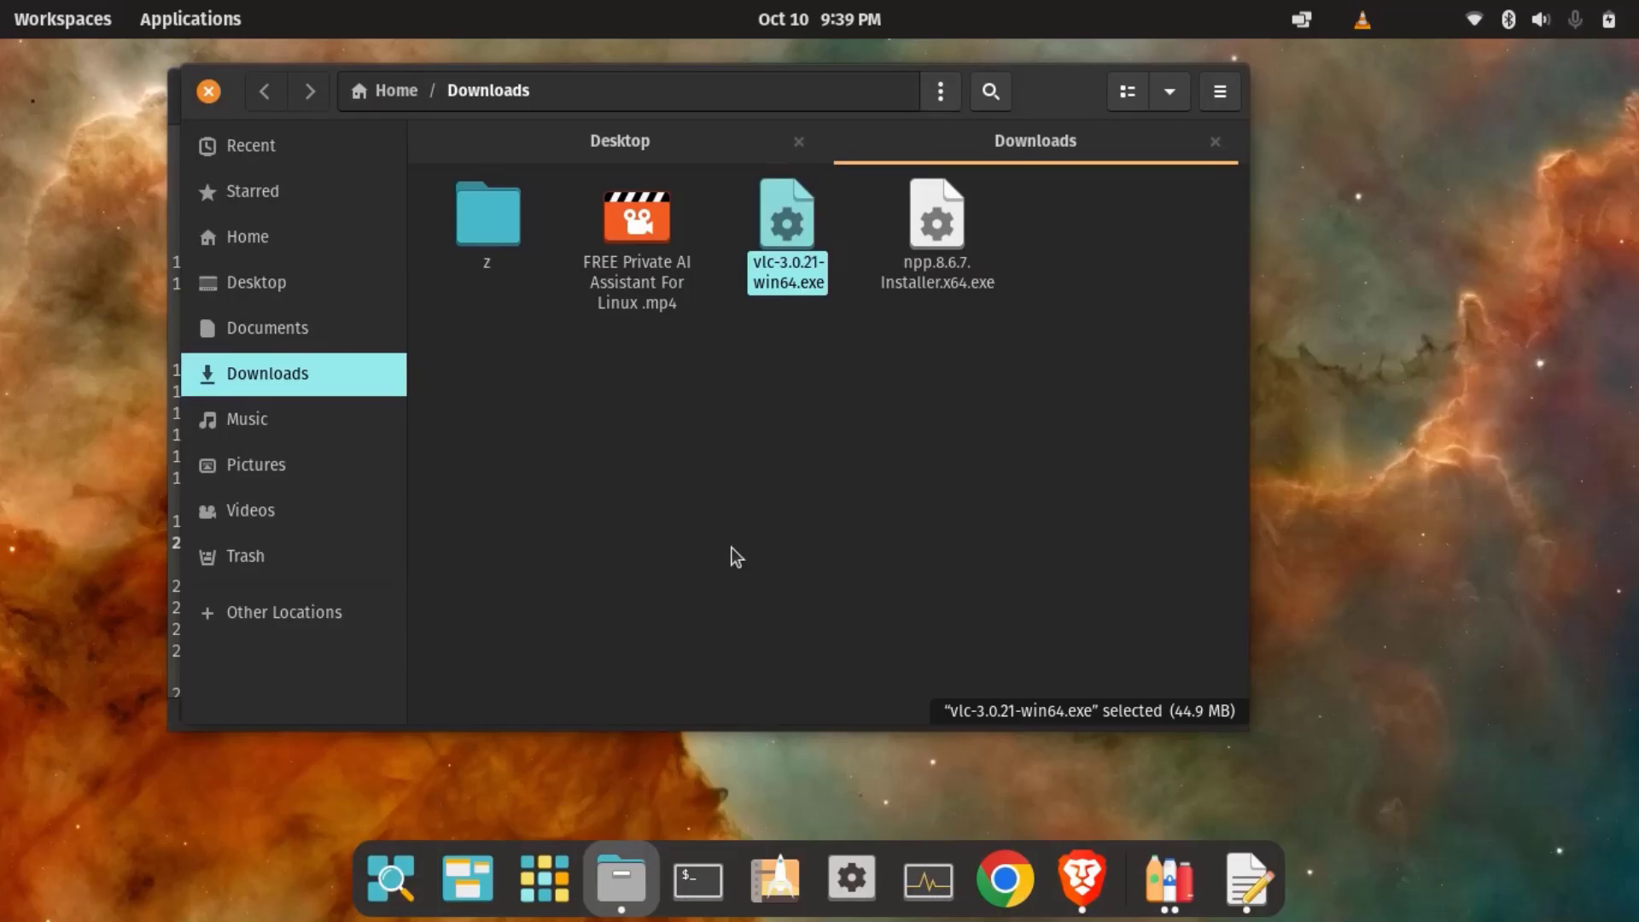
left_click(727, 392)
right_click(642, 237)
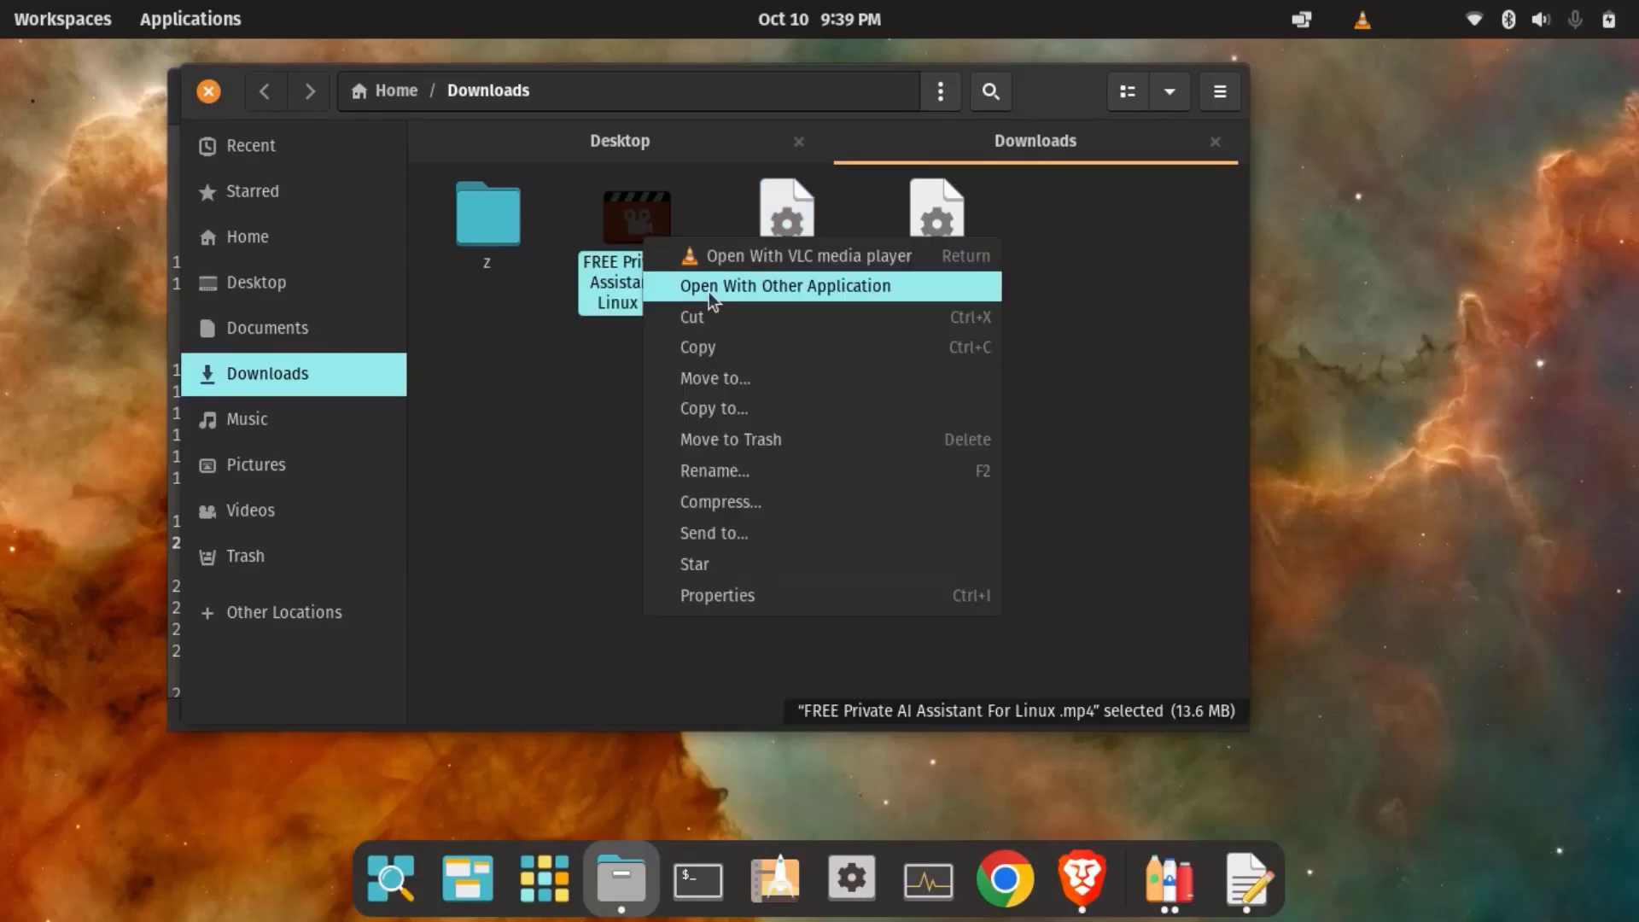
left_click(719, 351)
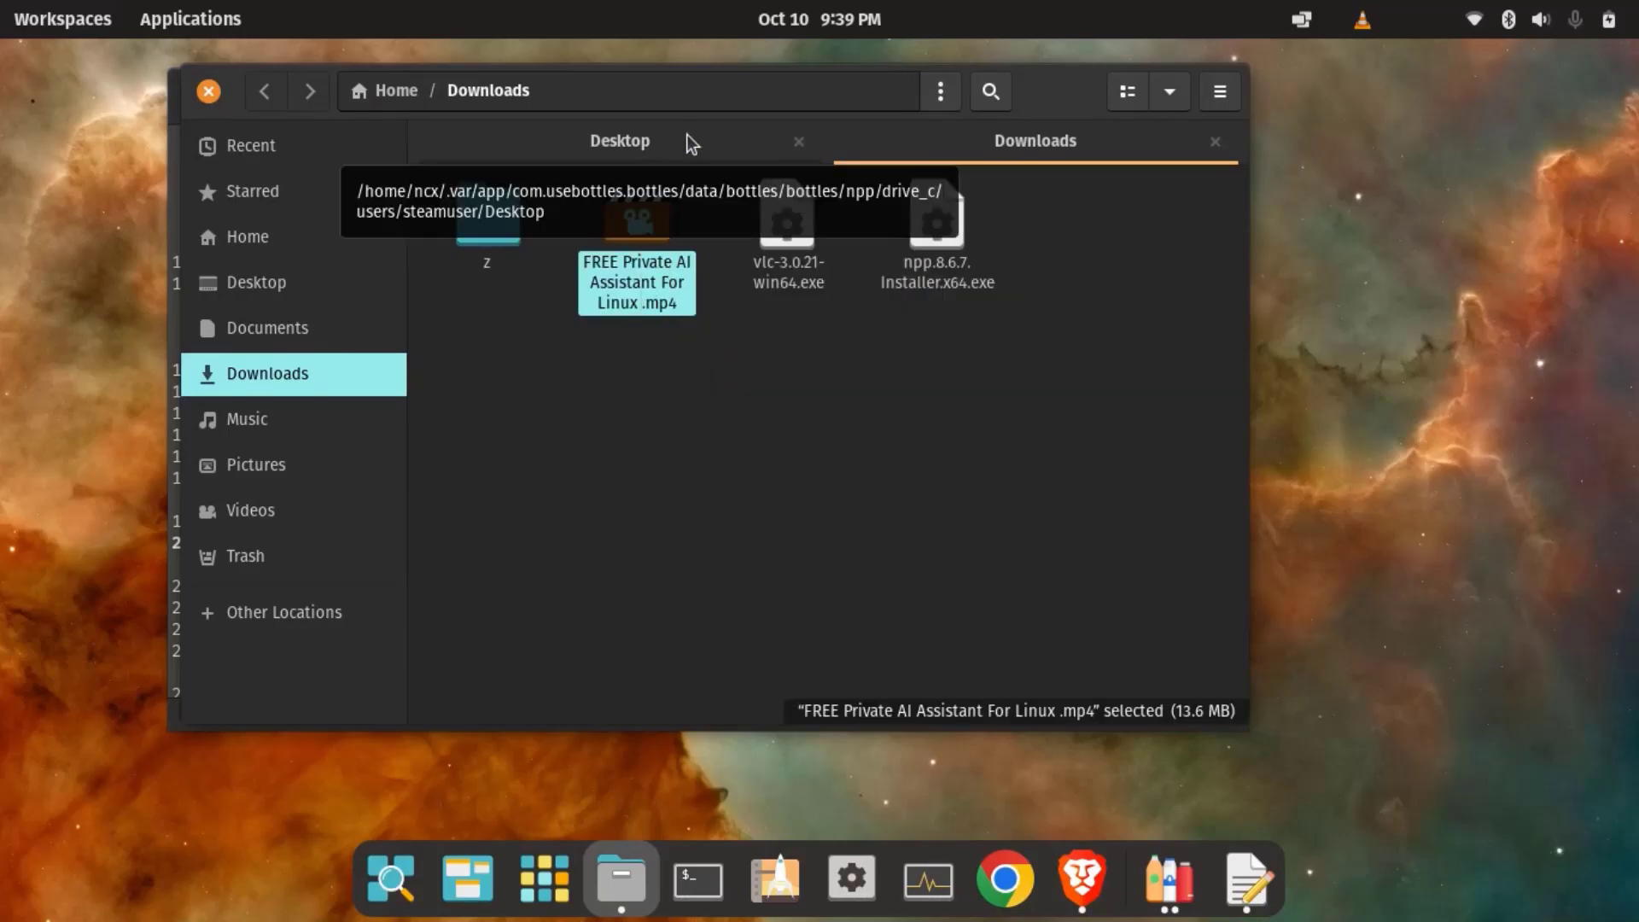
Browse from home to the npp bottle's drive_c/users/steamuser/Desktop folder
key("alt+Home")
double_click(606, 557)
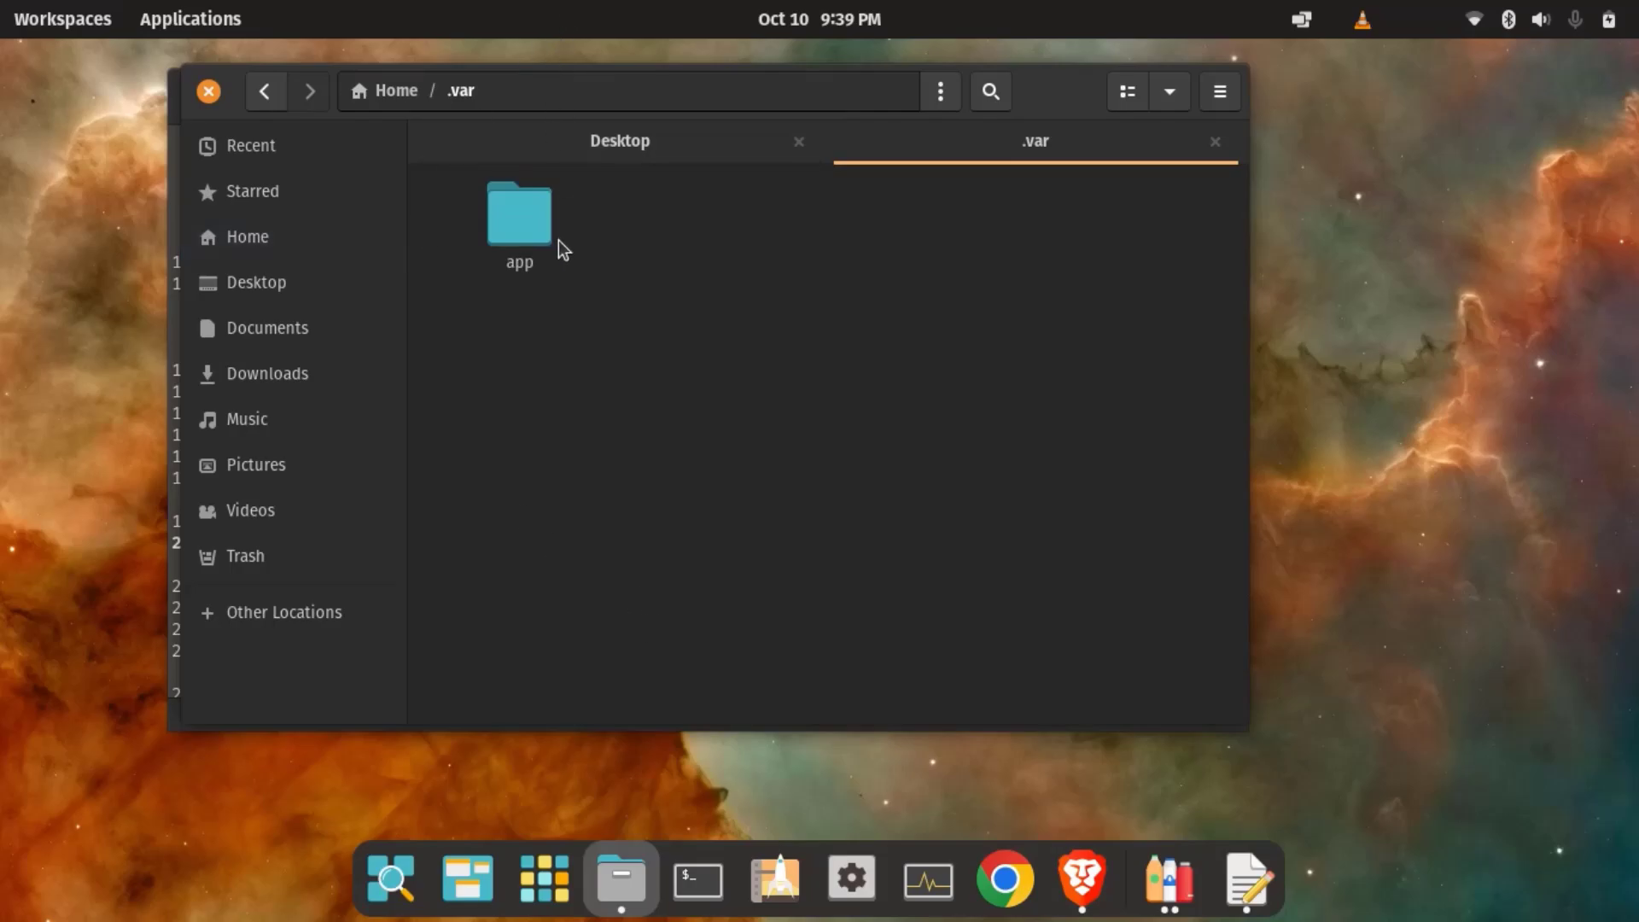
double_click(515, 230)
double_click(514, 230)
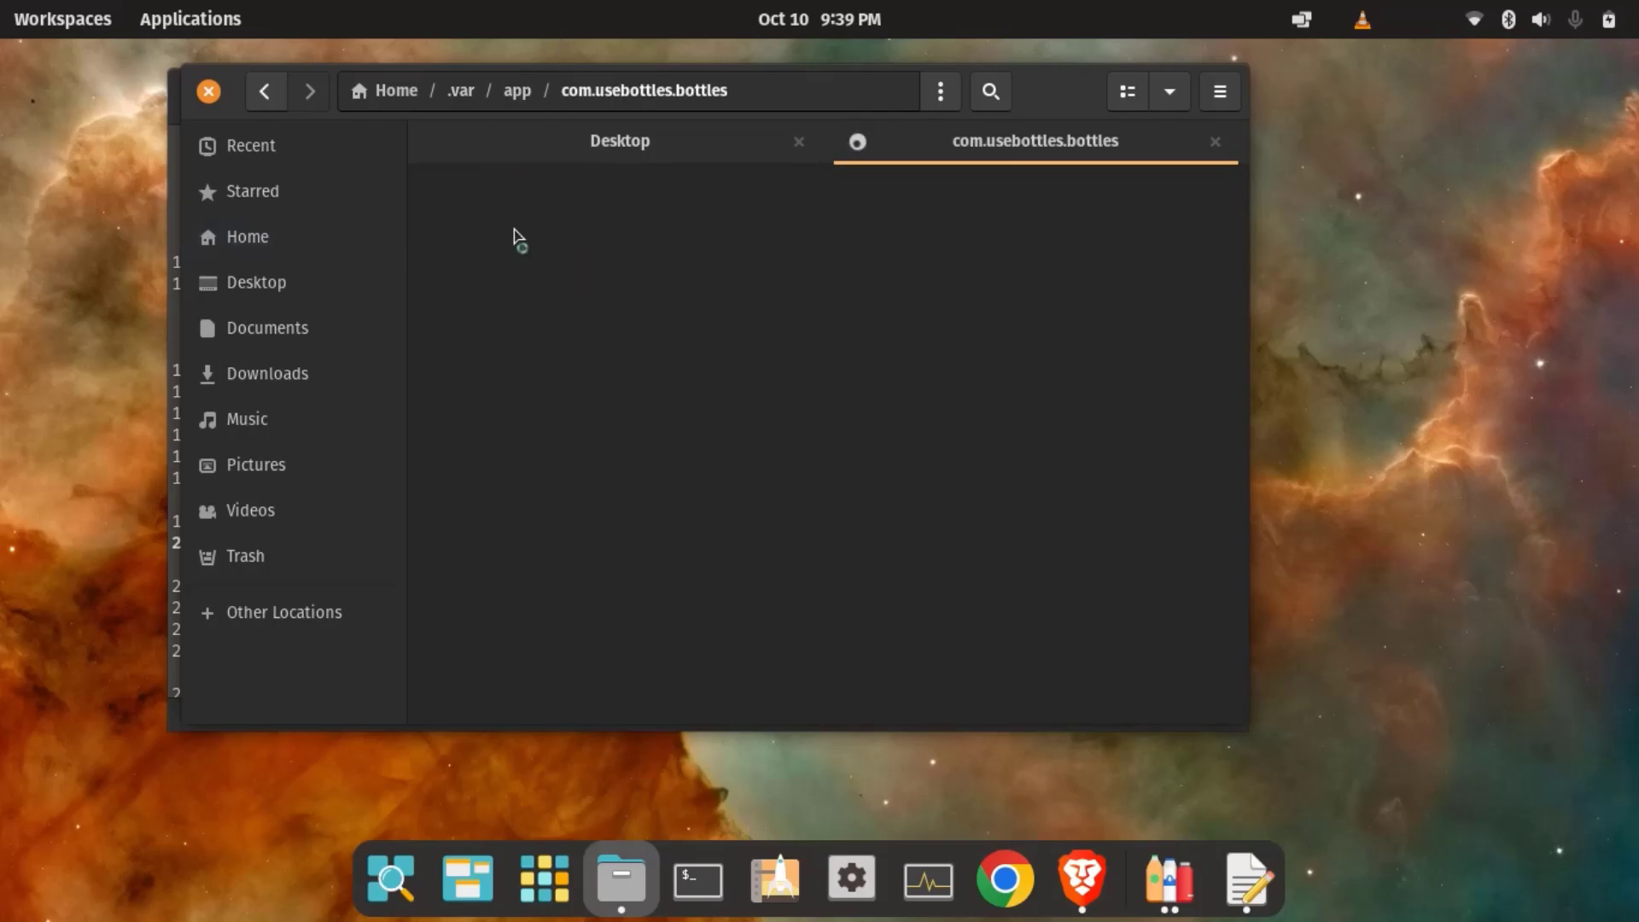
double_click(780, 235)
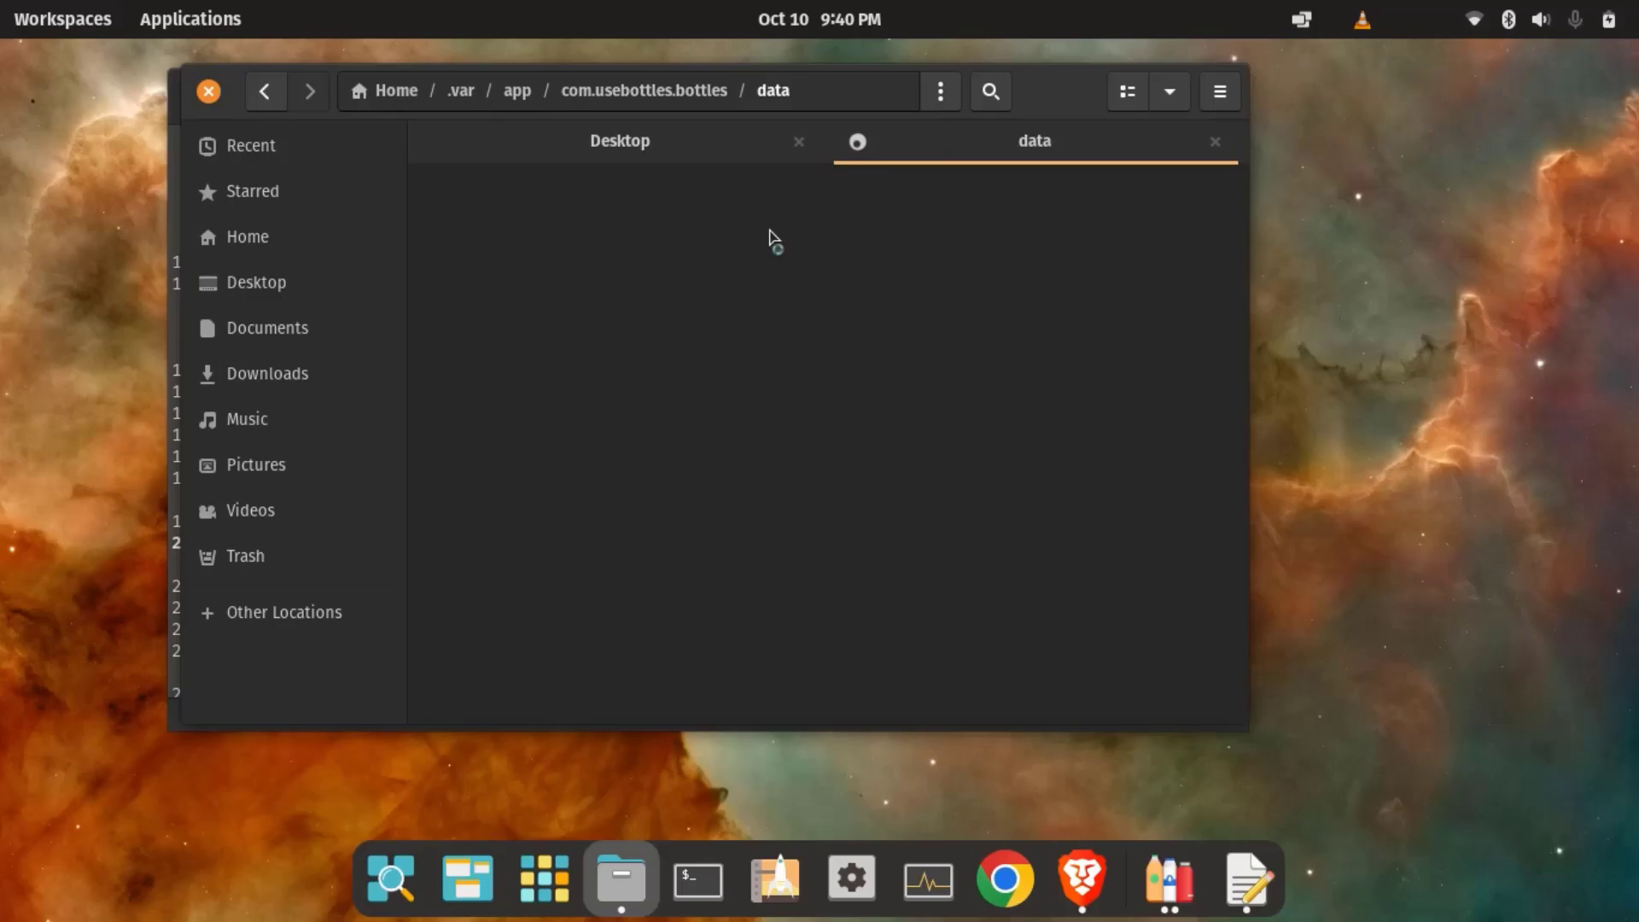
double_click(504, 246)
double_click(505, 245)
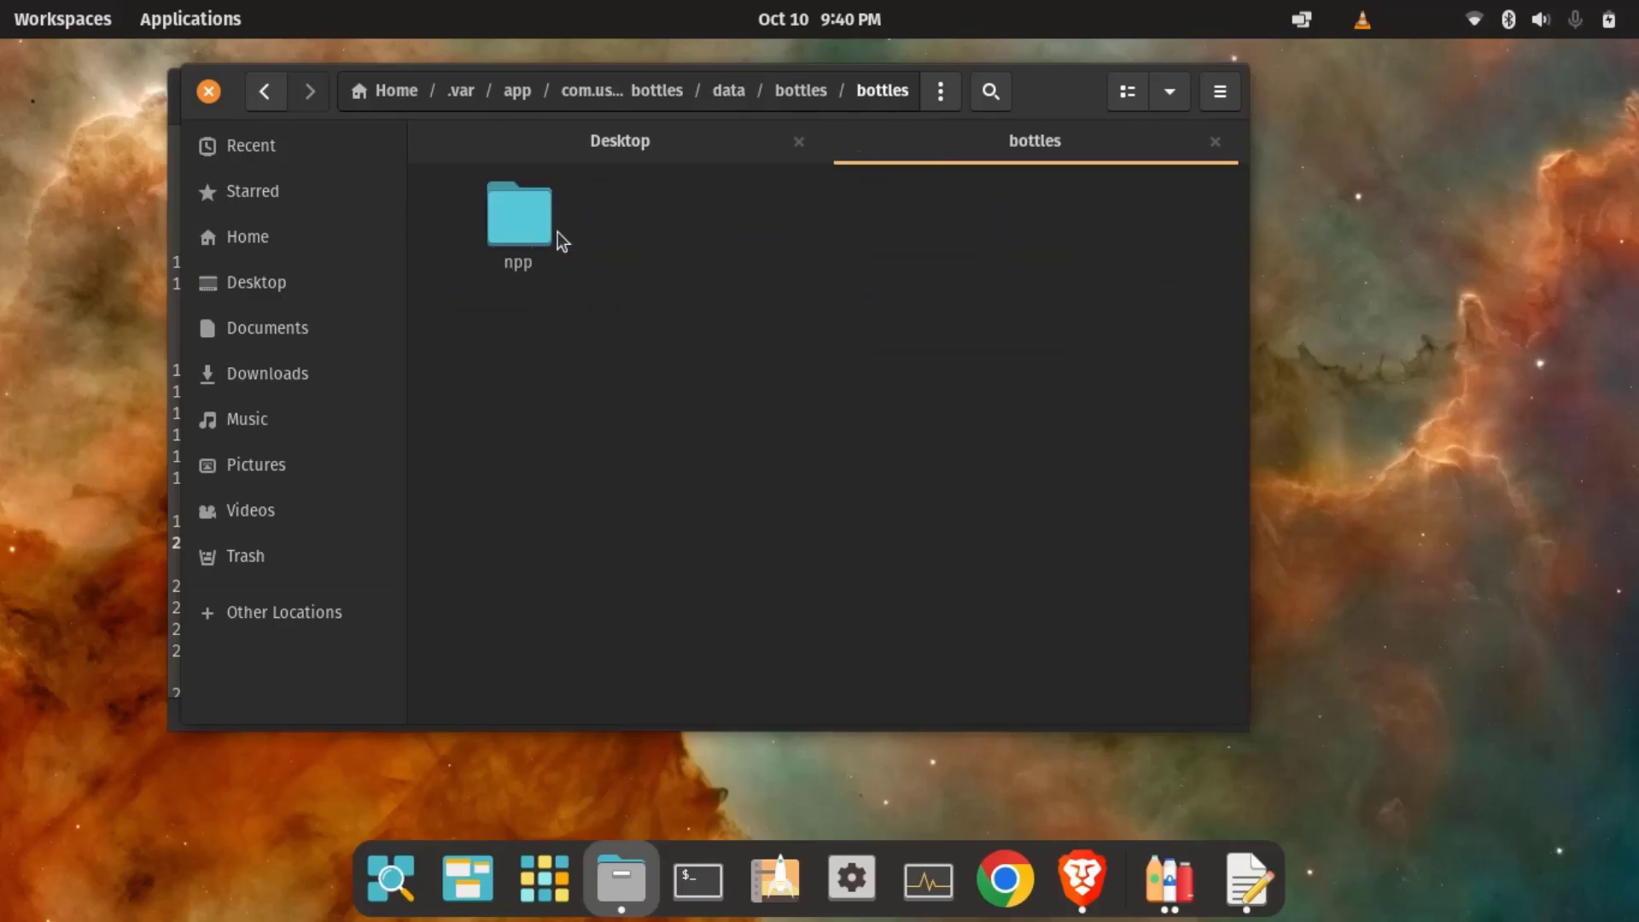
double_click(521, 239)
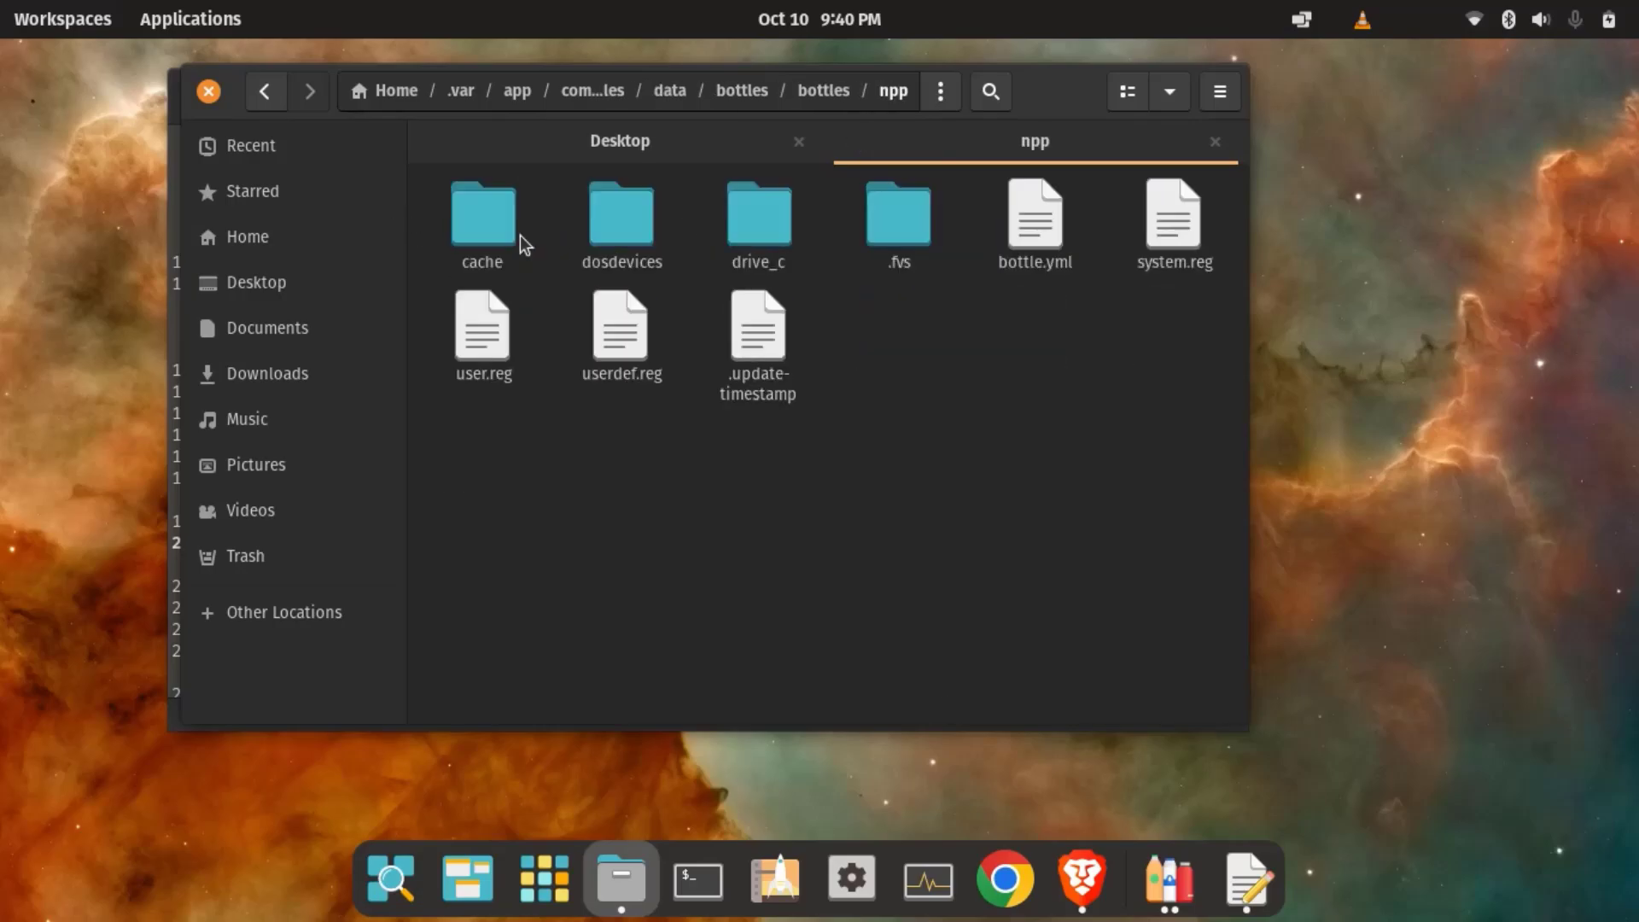
double_click(755, 234)
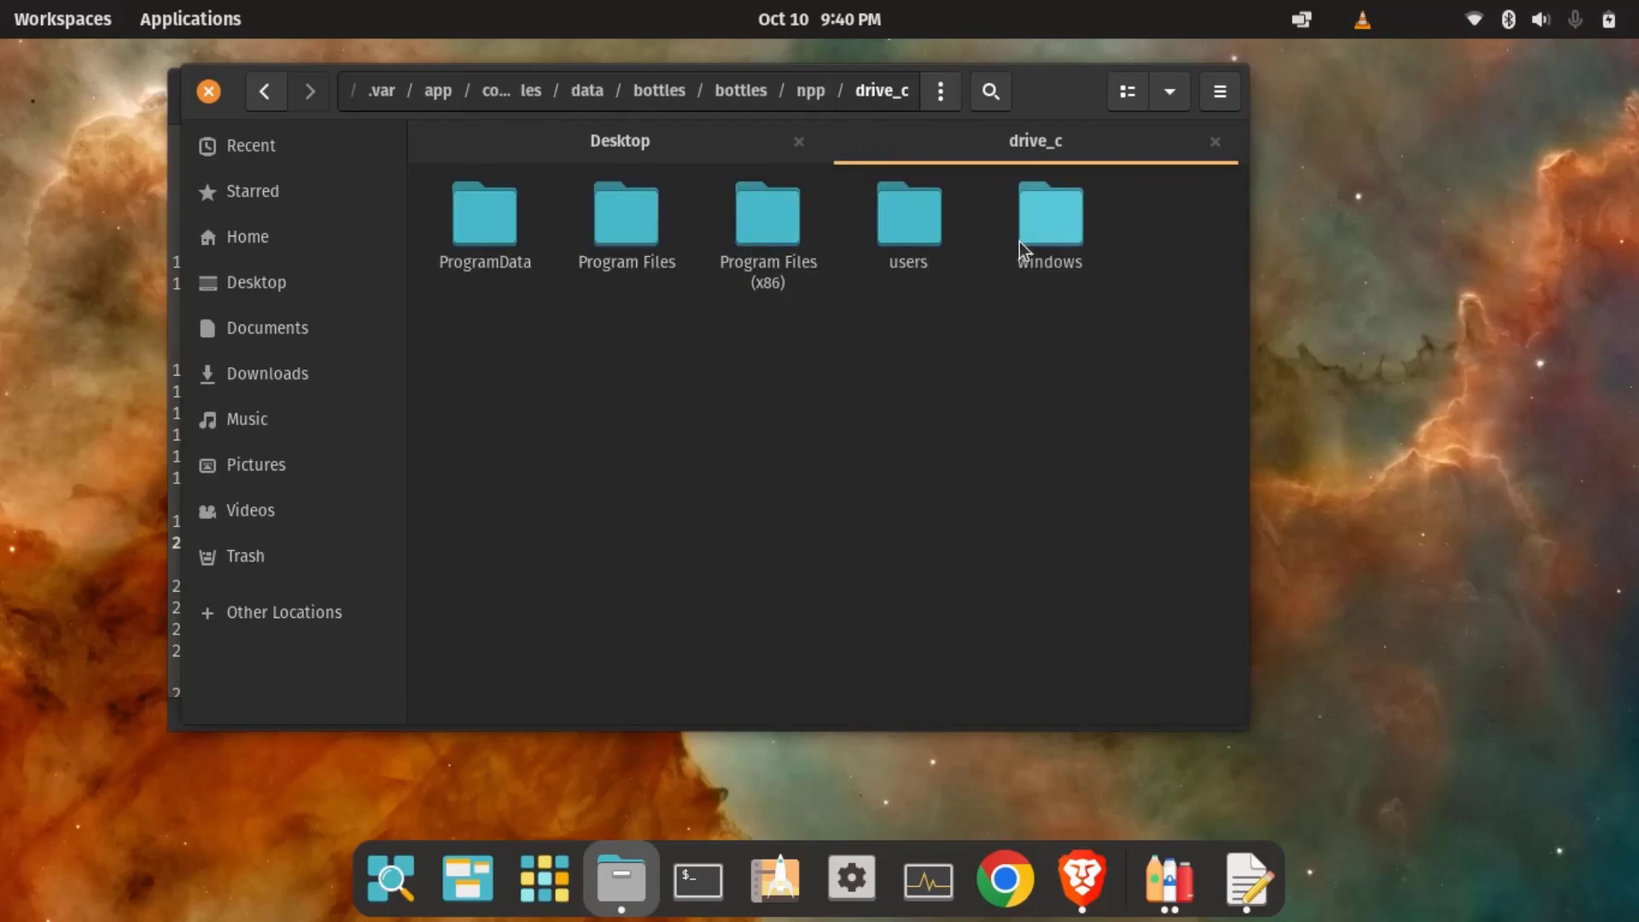
left_click(905, 235)
double_click(905, 235)
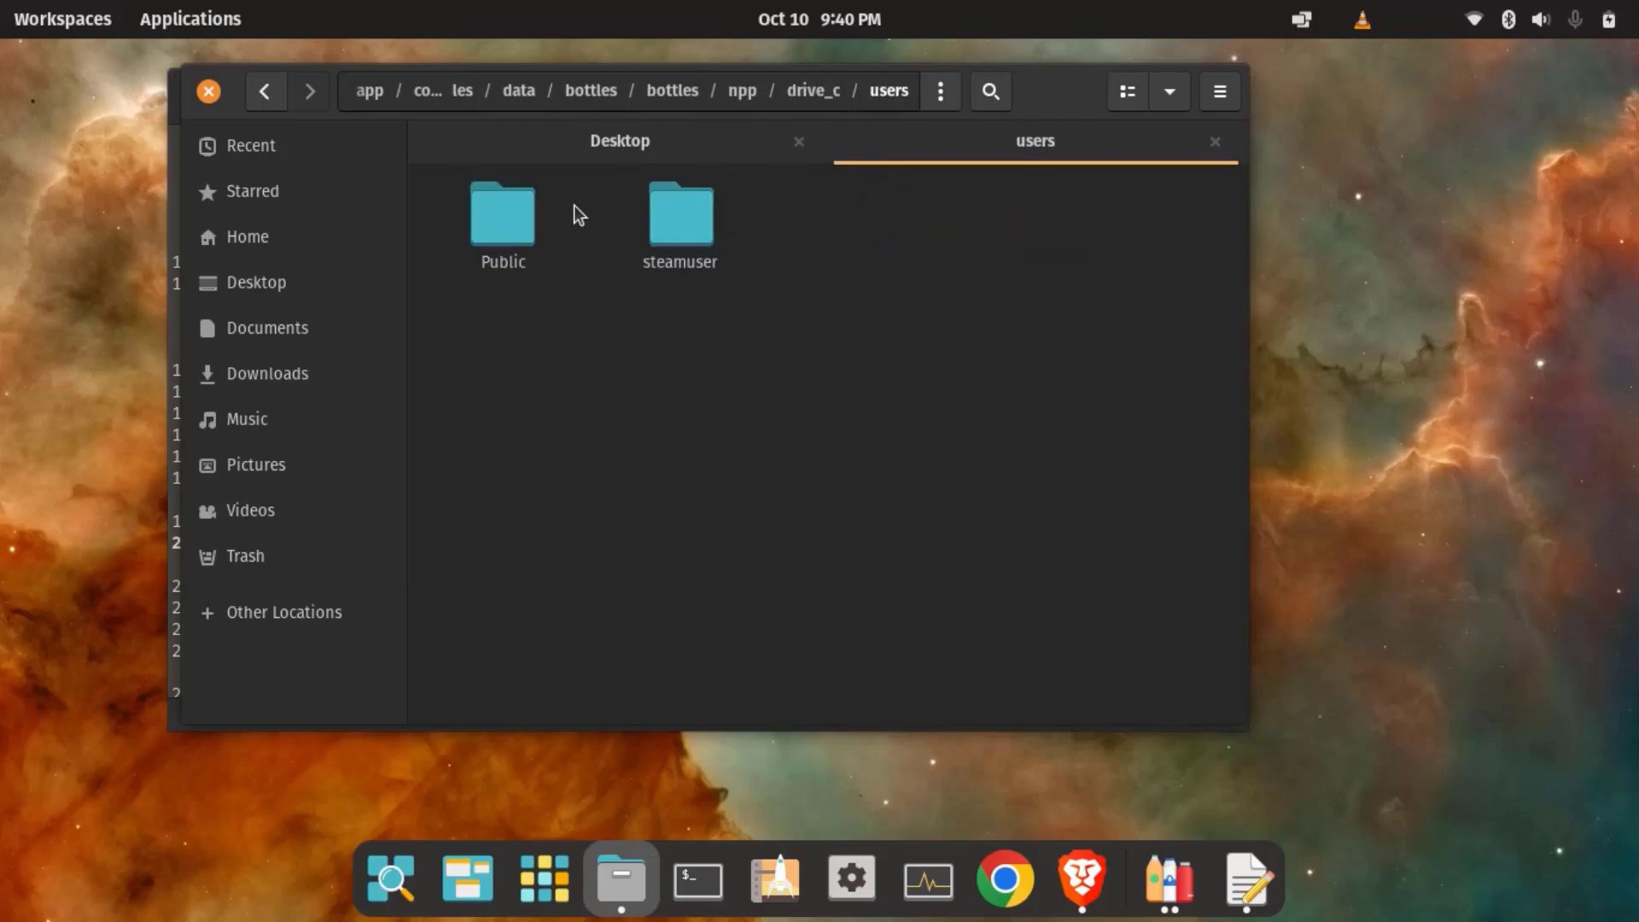
double_click(677, 235)
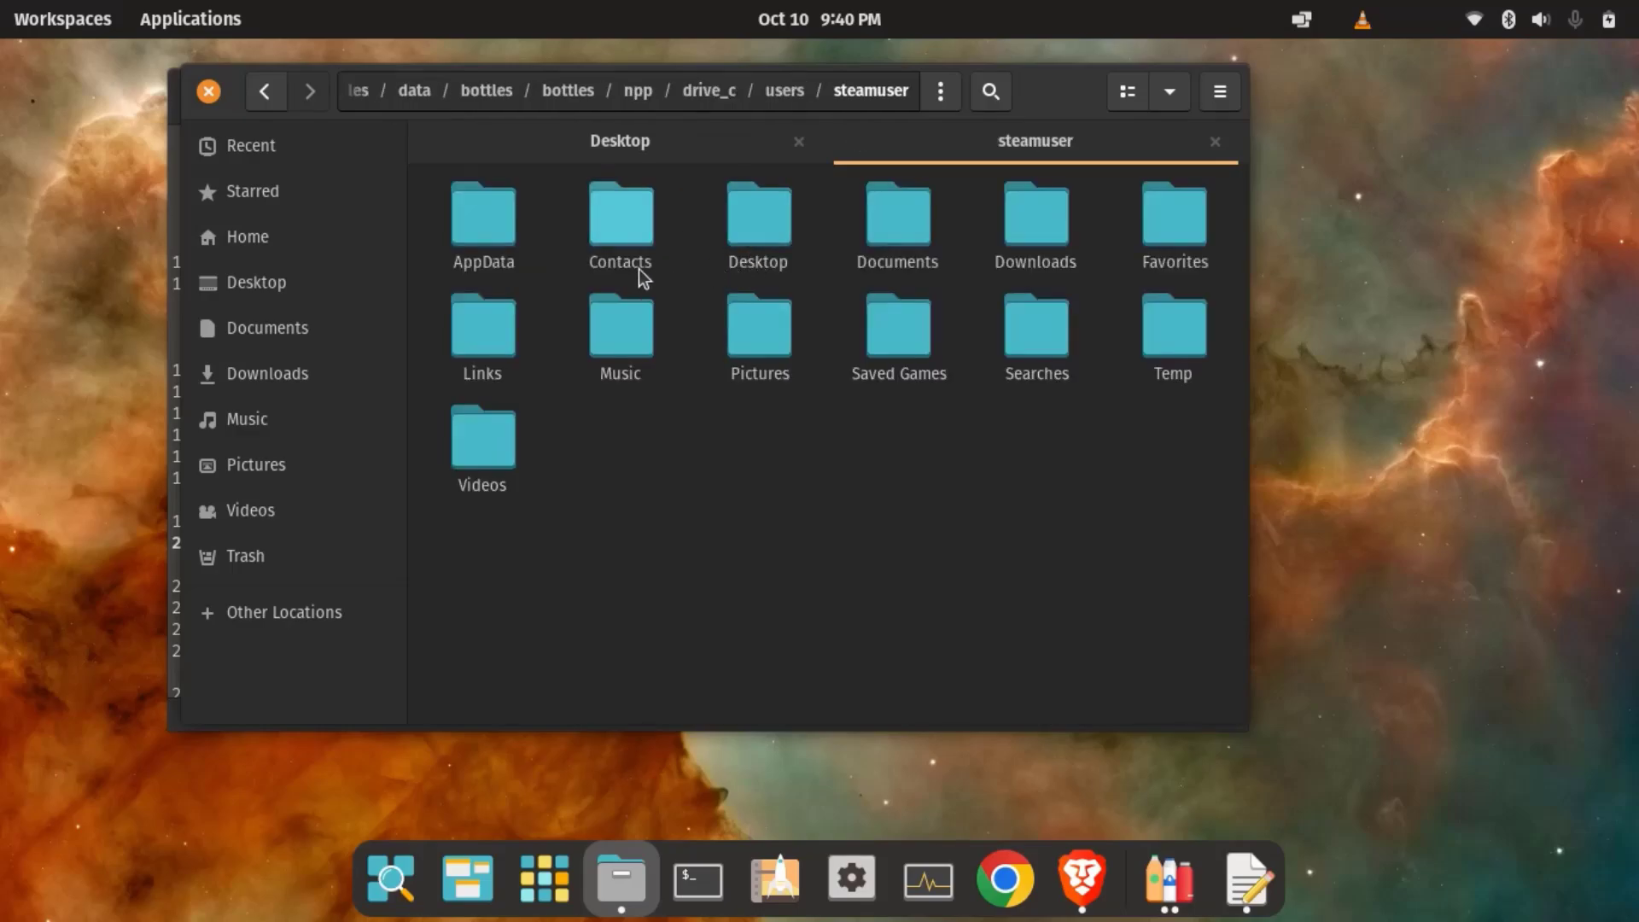
double_click(760, 237)
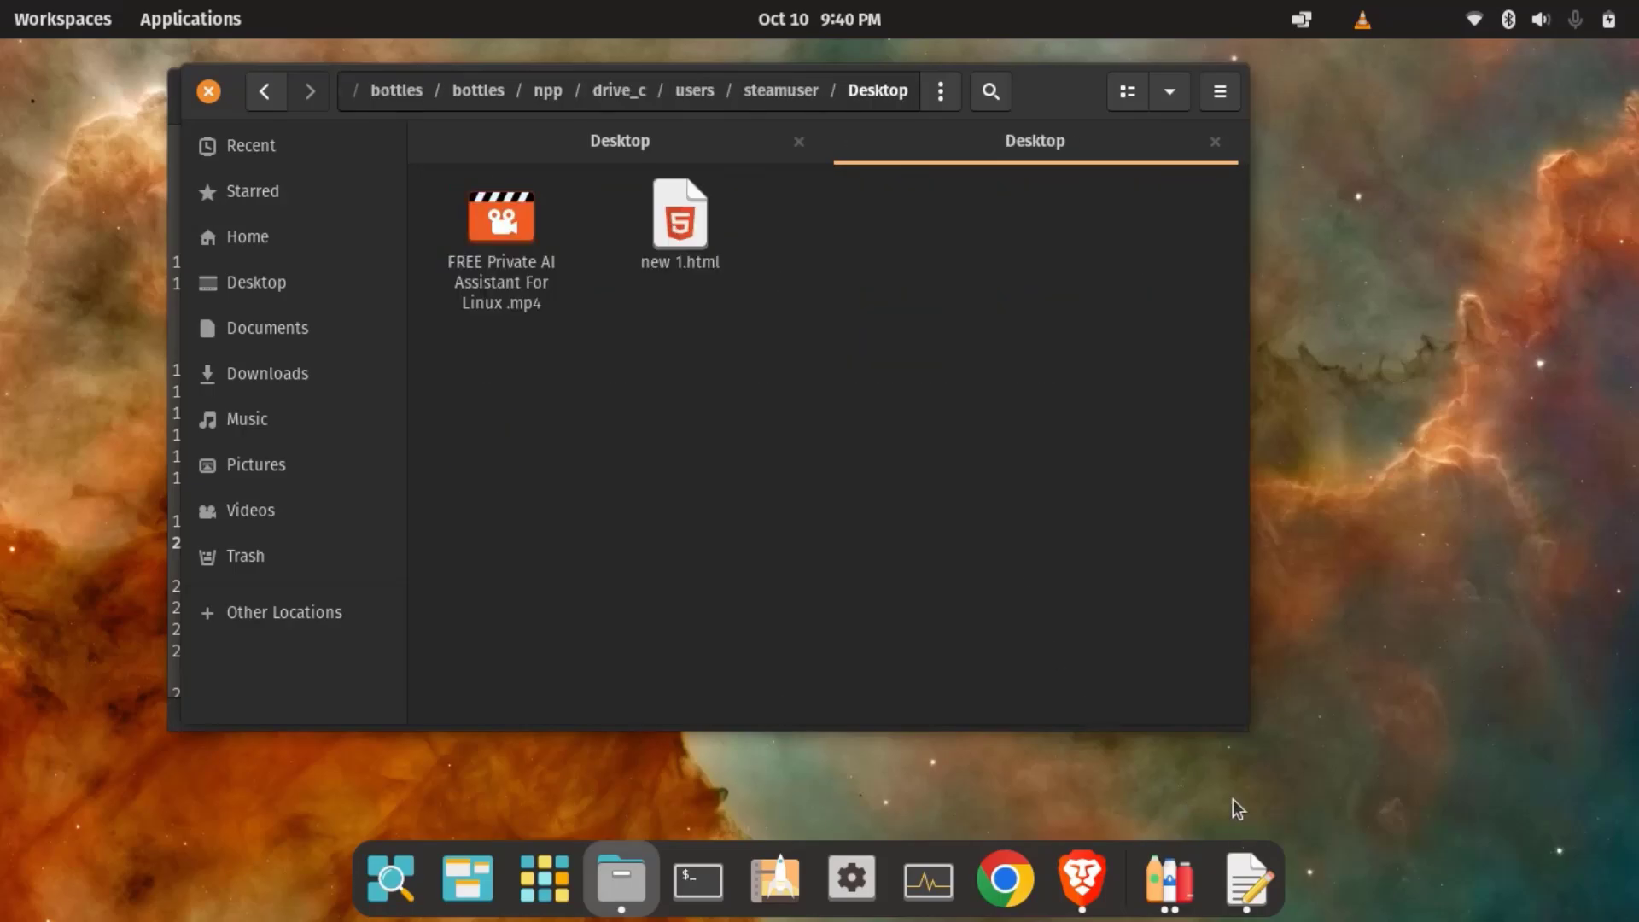
Open FREE Private AI Assistant For Linux .mp4 from the Desktop in VLC via Media > Open File
left_click(1169, 879)
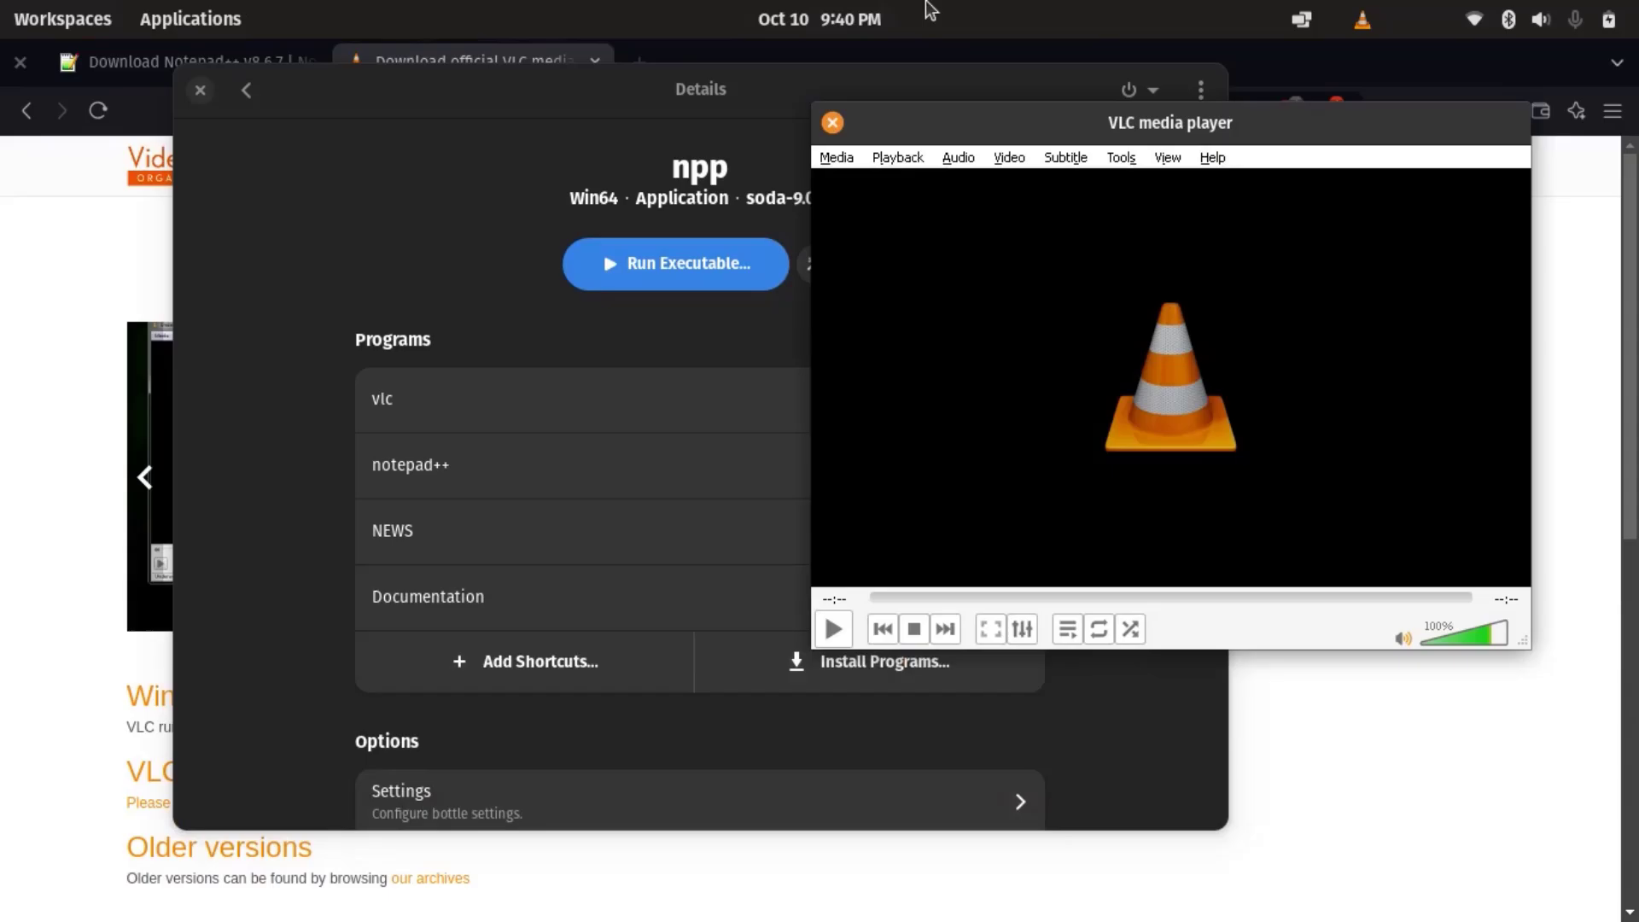
left_click_drag(1204, 120, 835, 113)
left_click(491, 154)
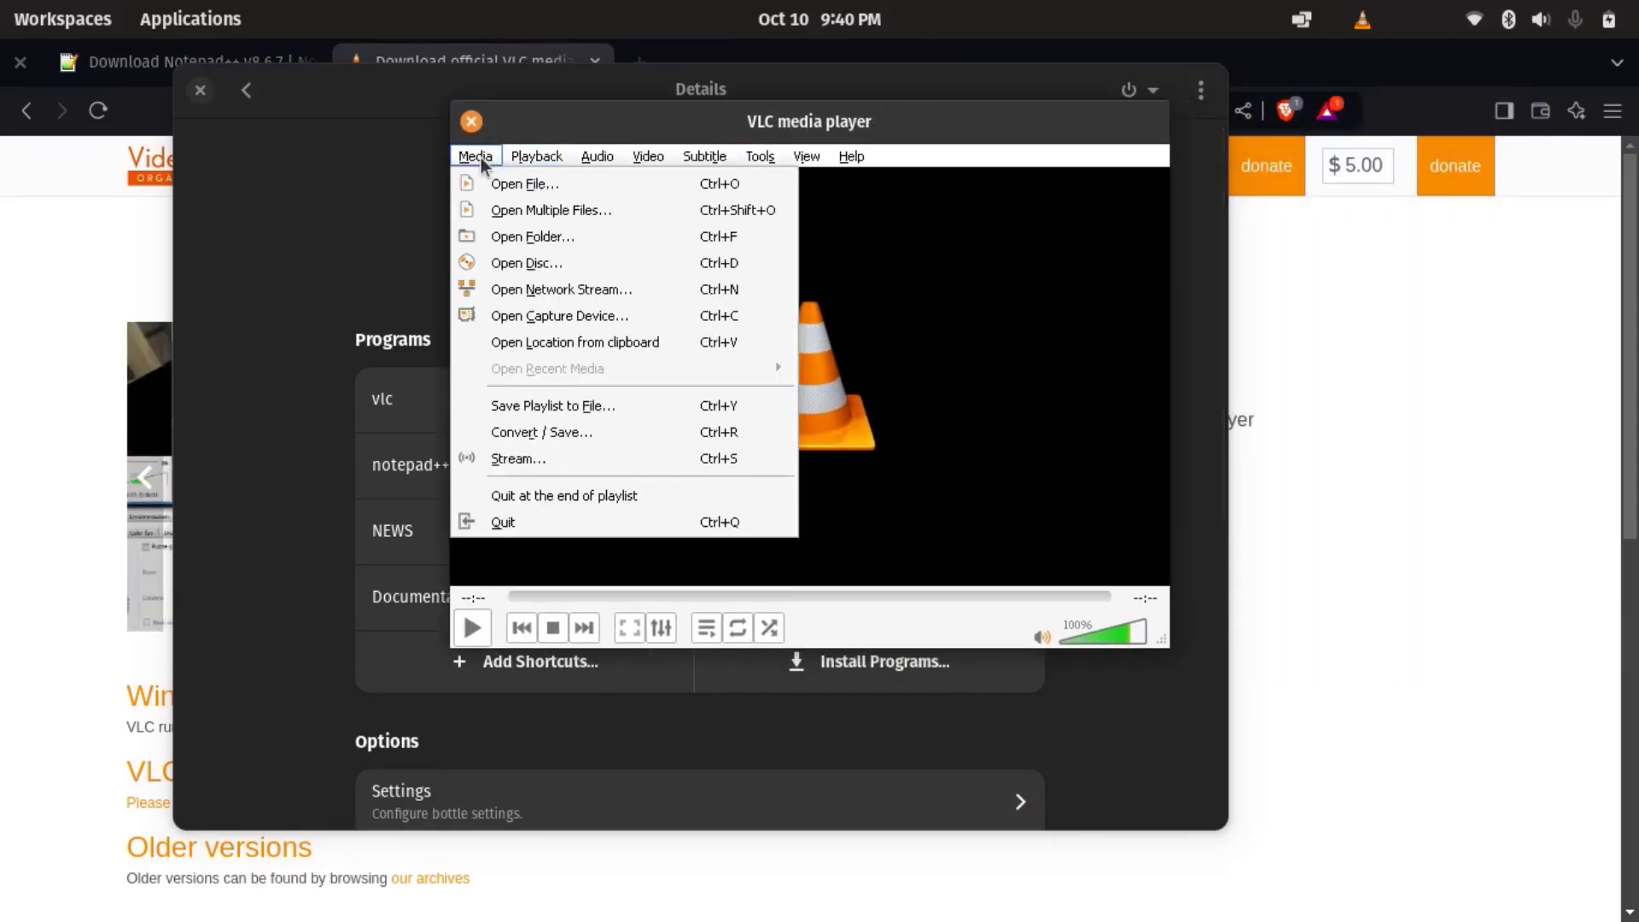
left_click(525, 184)
left_click(521, 221)
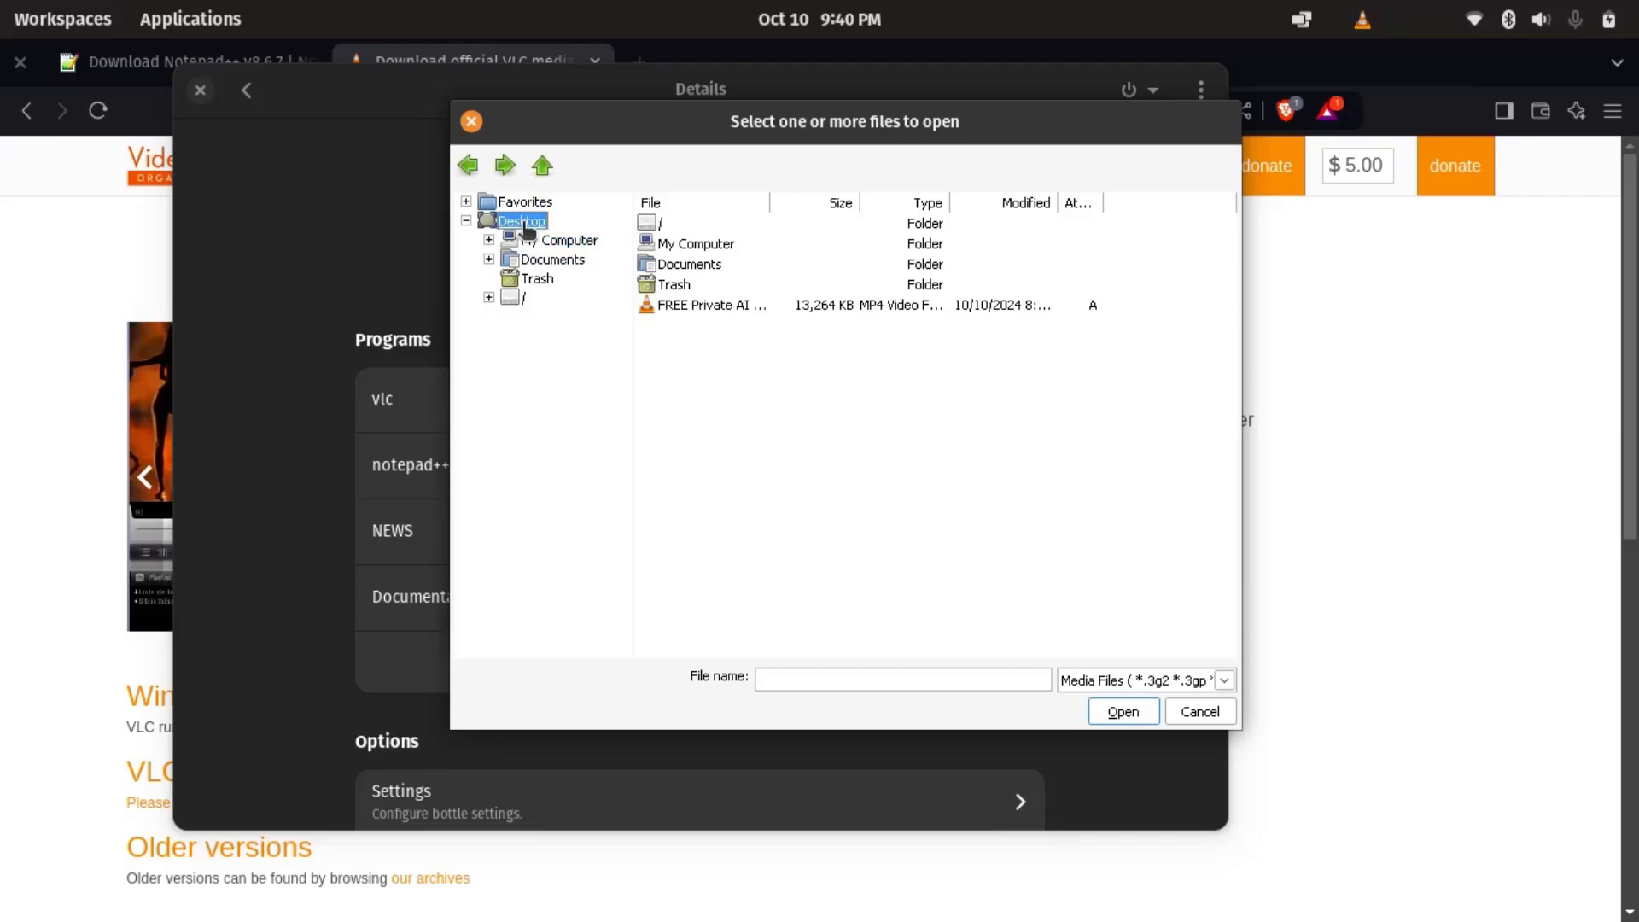
left_click(674, 308)
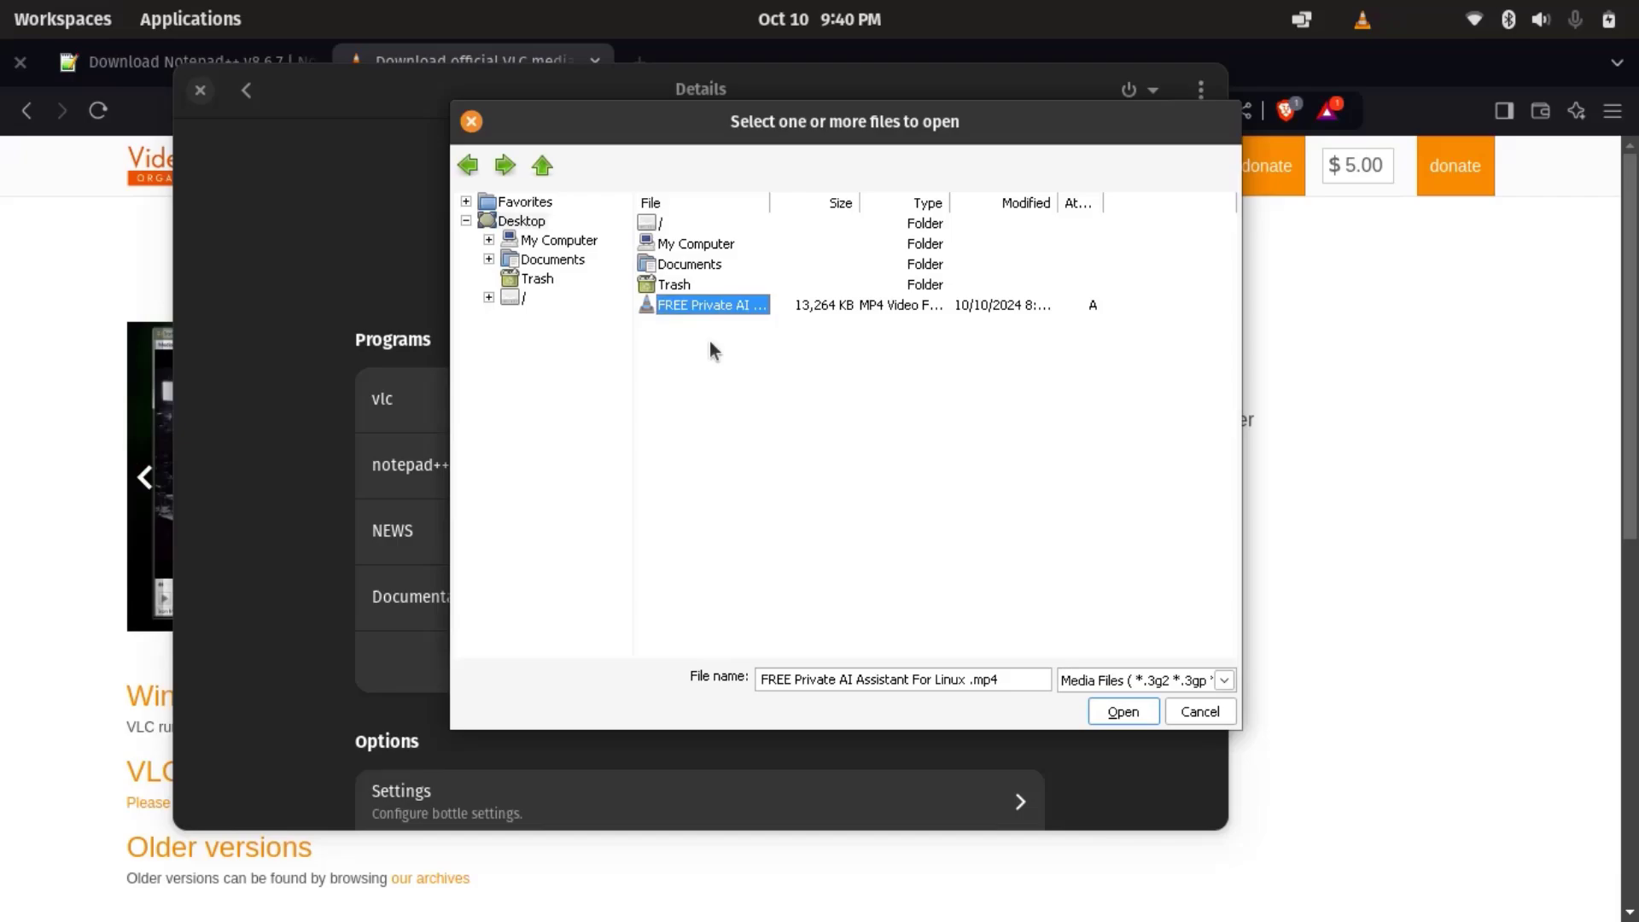
left_click(1123, 712)
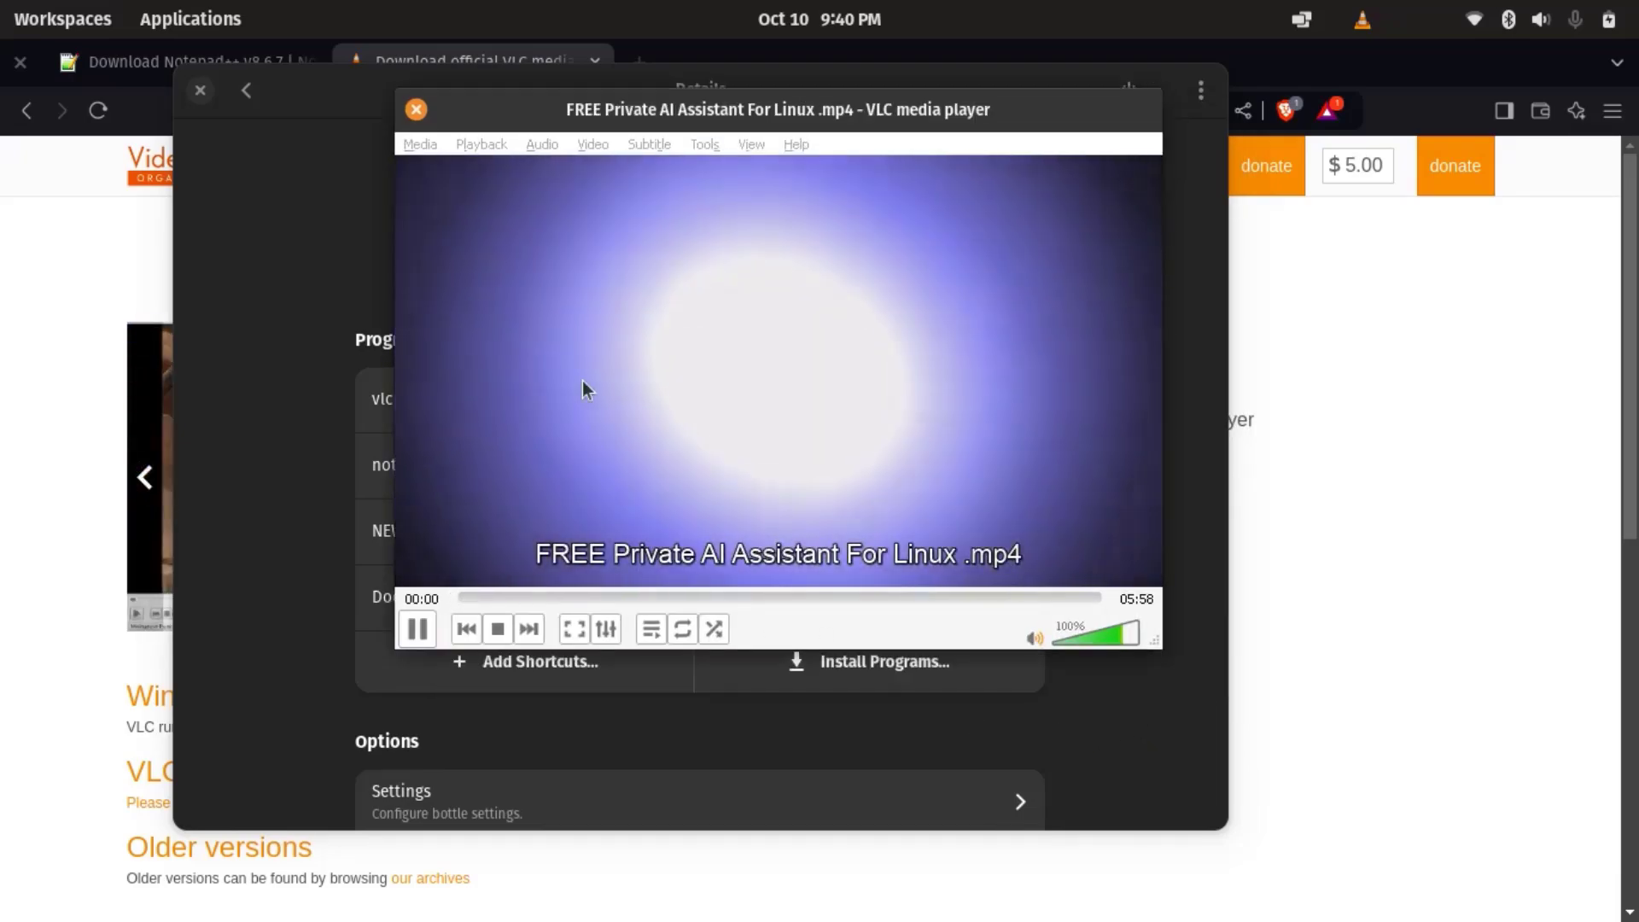
Set playback volume to 49% and toggle fullscreen on and off
left_click(1087, 638)
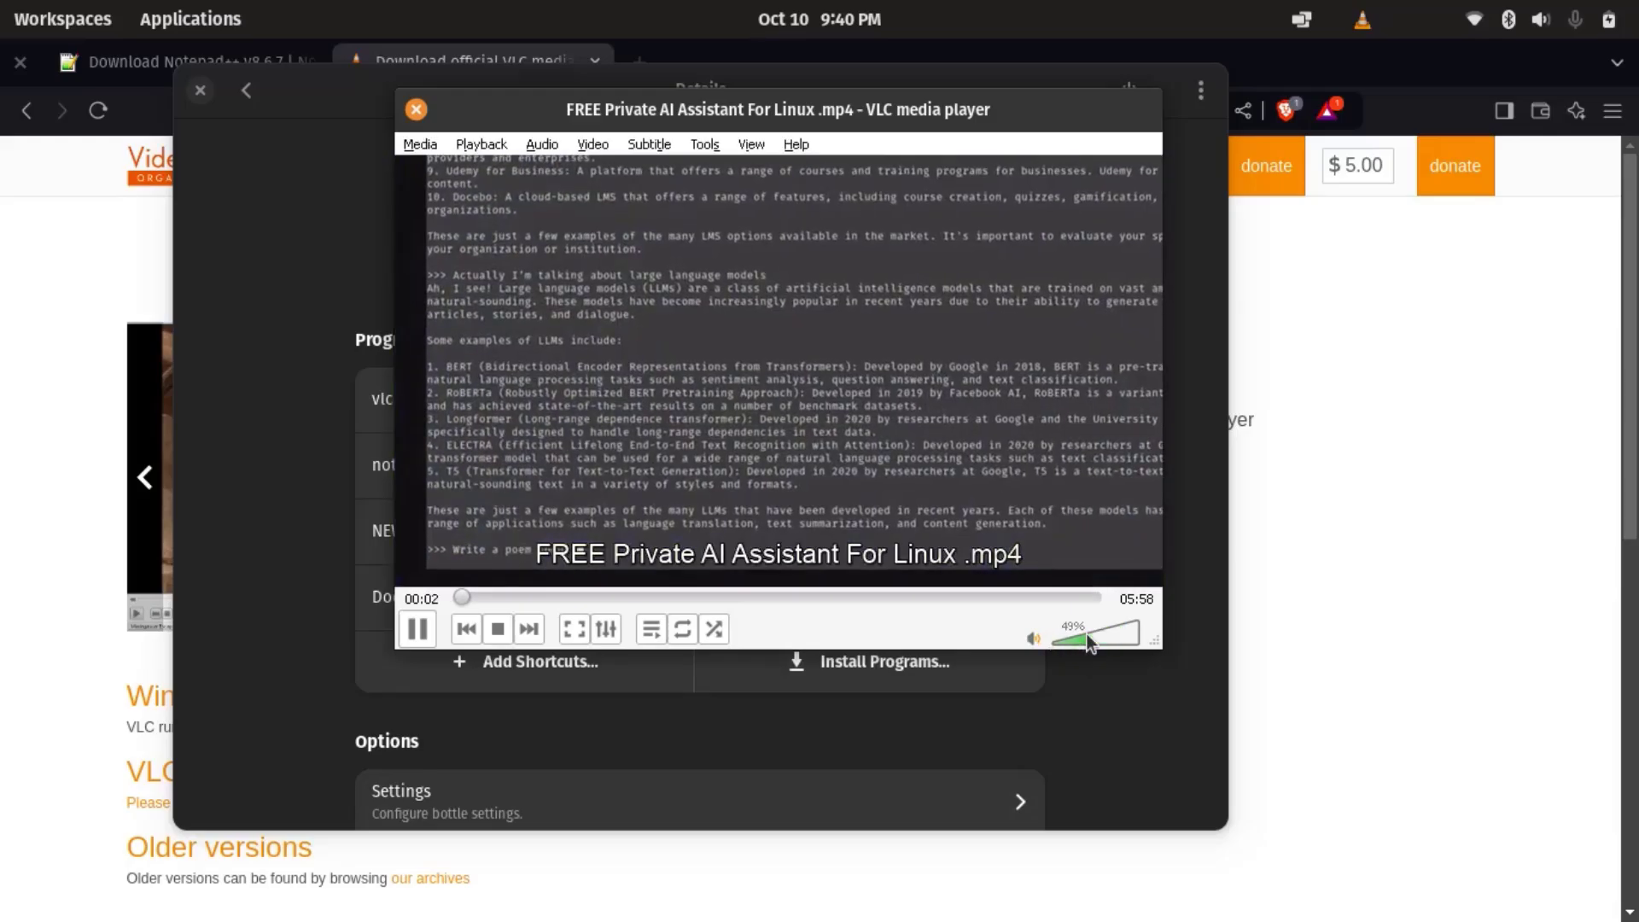
double_click(1011, 314)
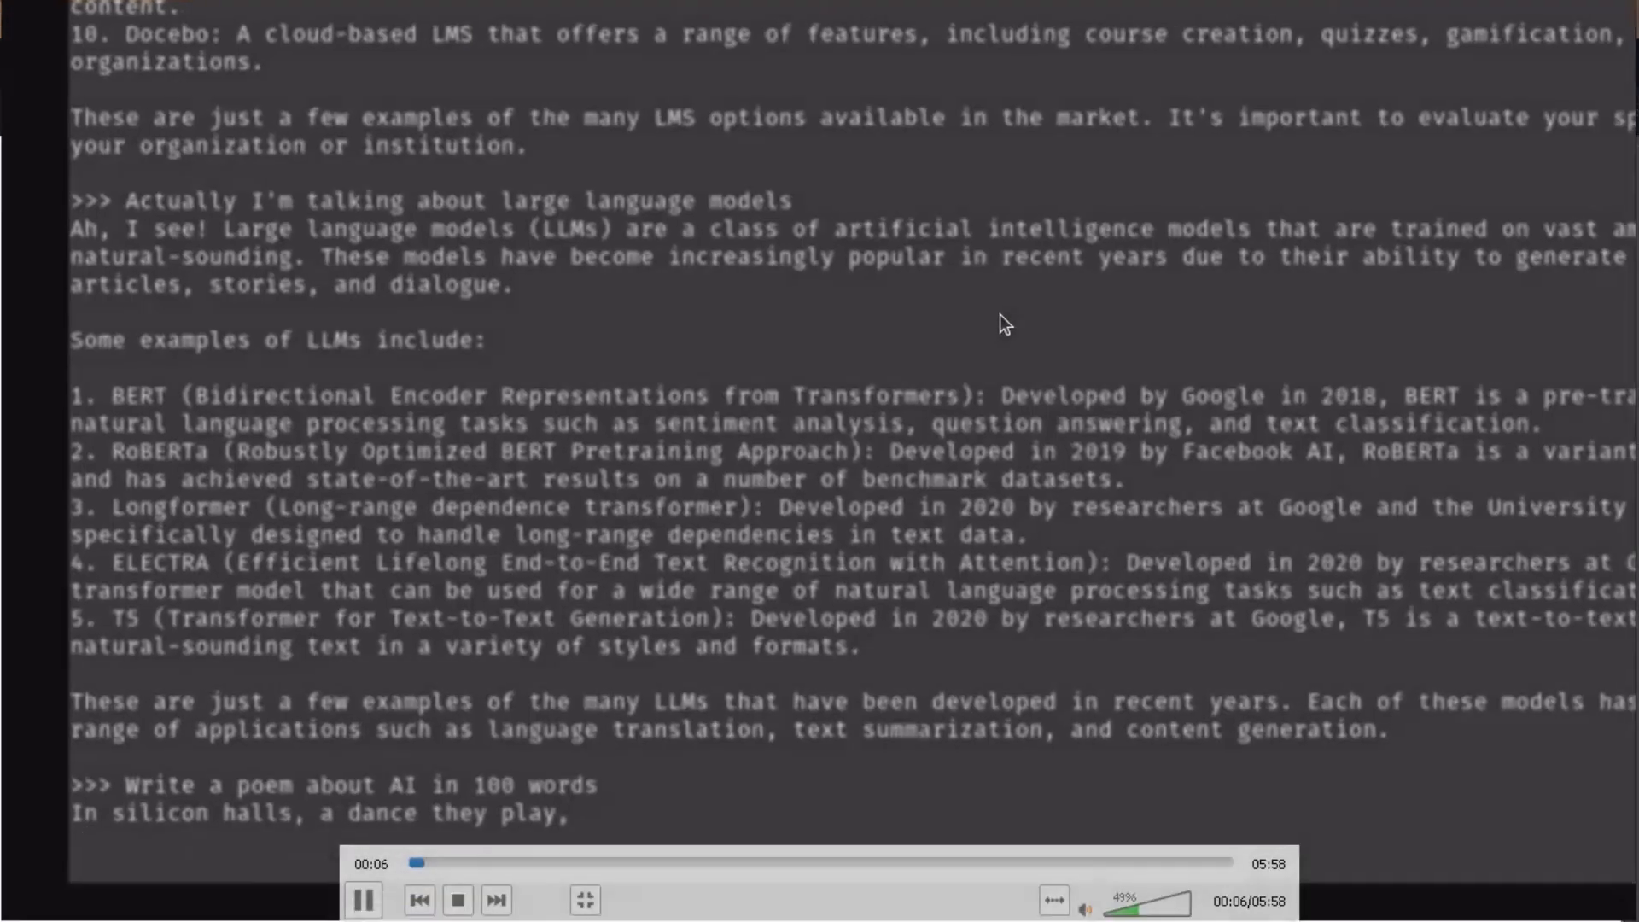
double_click(888, 332)
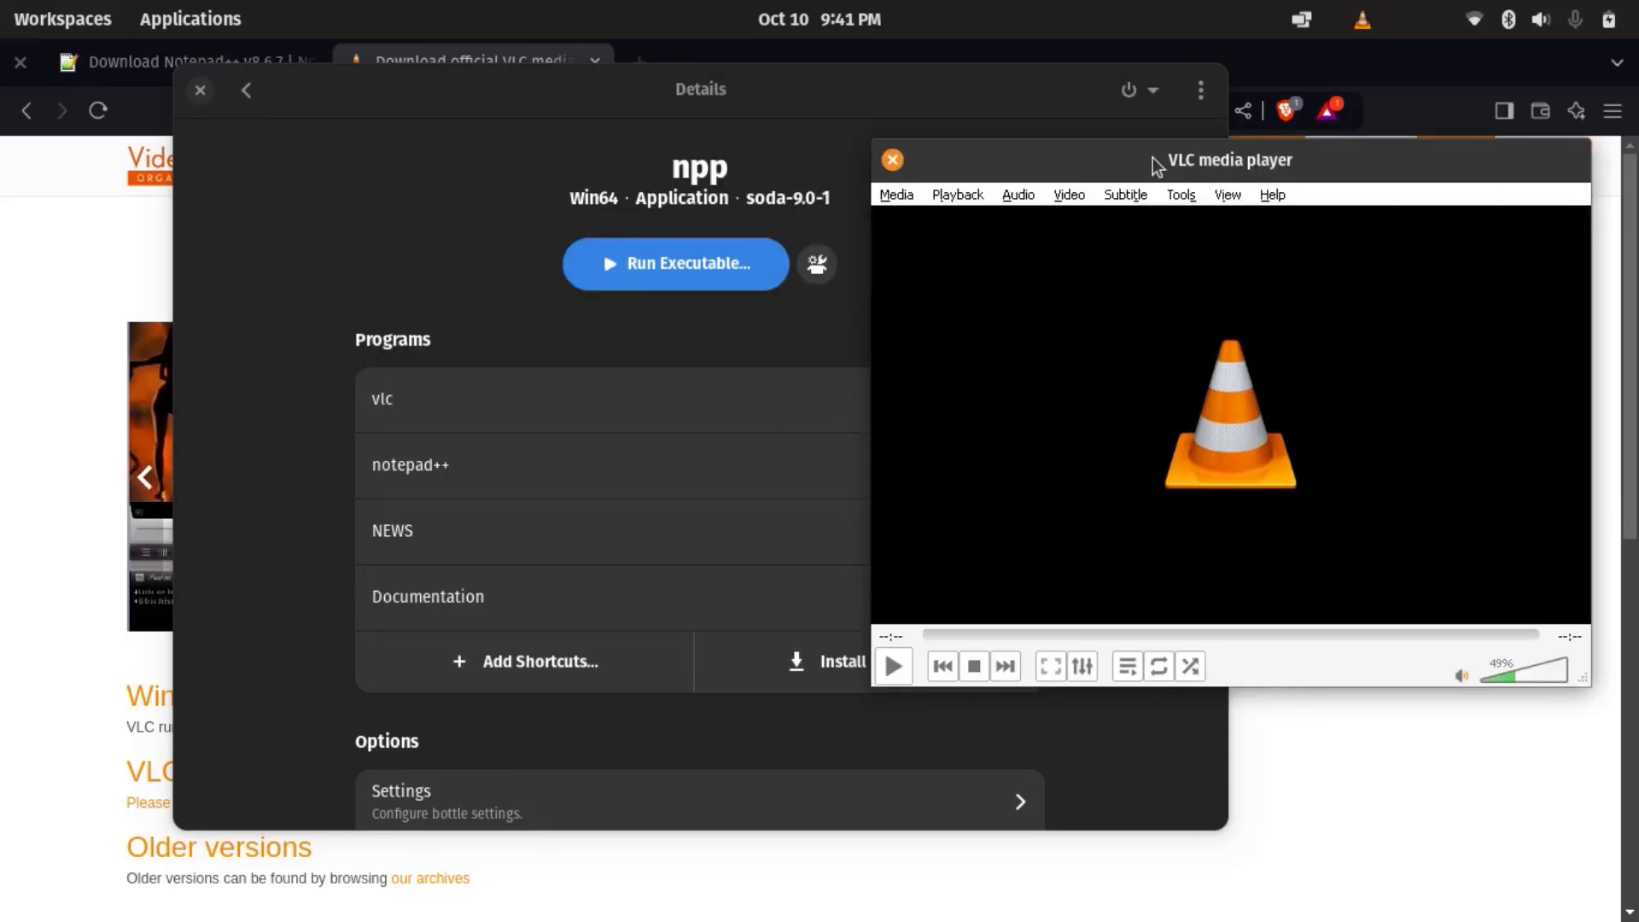
Drag the mp4 from Files onto VLC and shrink the VLC window back down
key("alt+Tab")
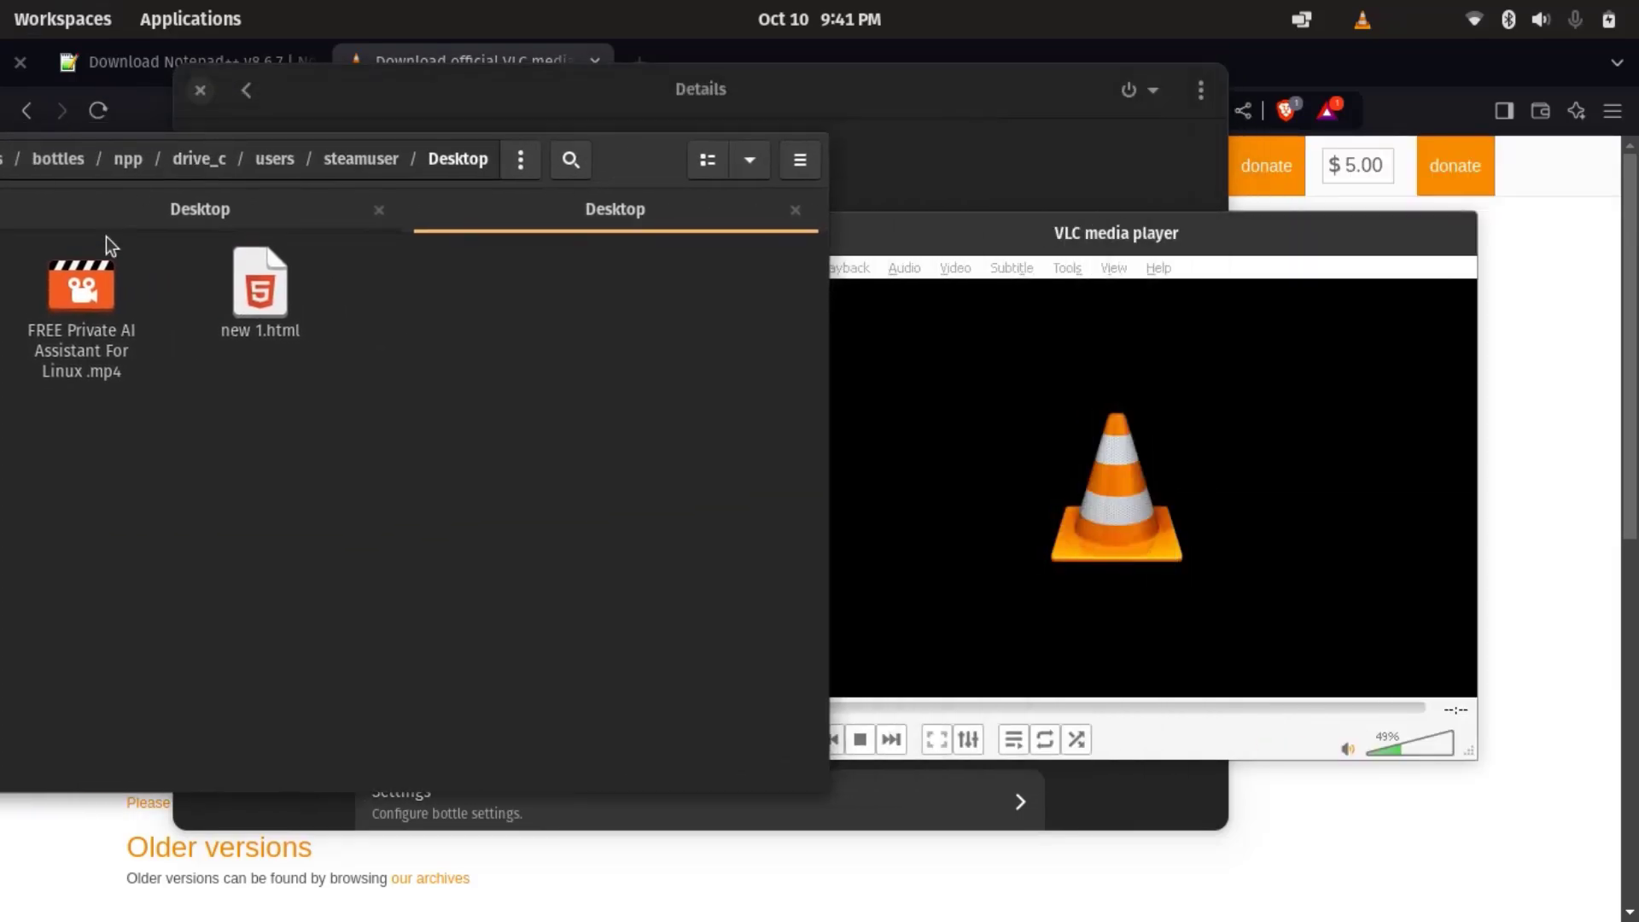
left_click_drag(83, 282, 1109, 525)
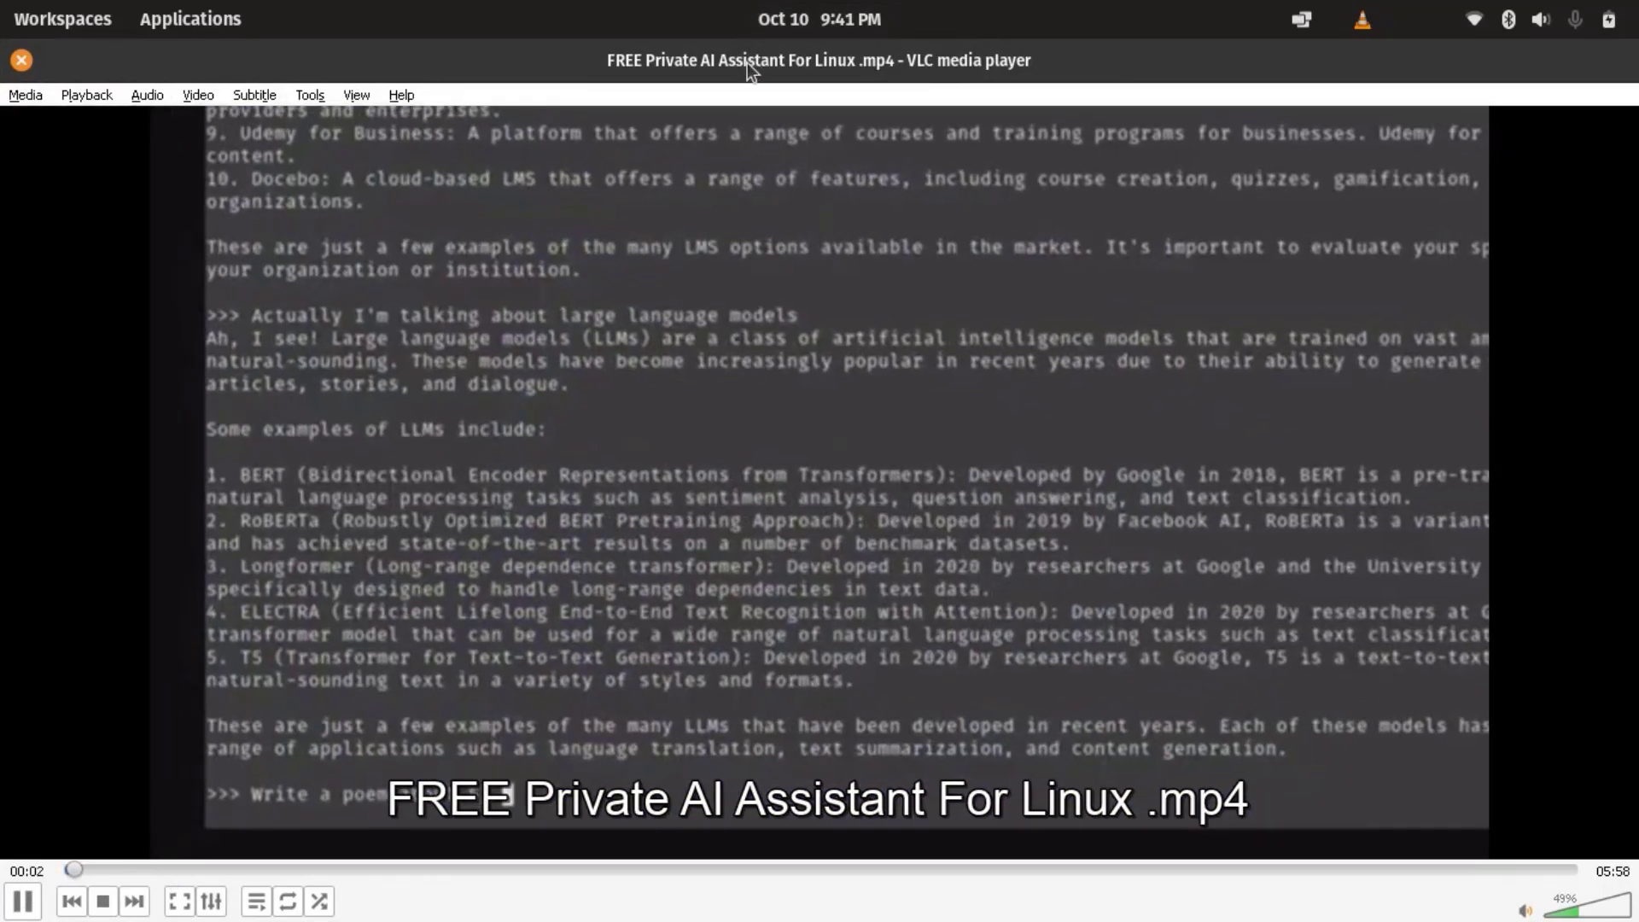
left_click_drag(746, 63, 924, 161)
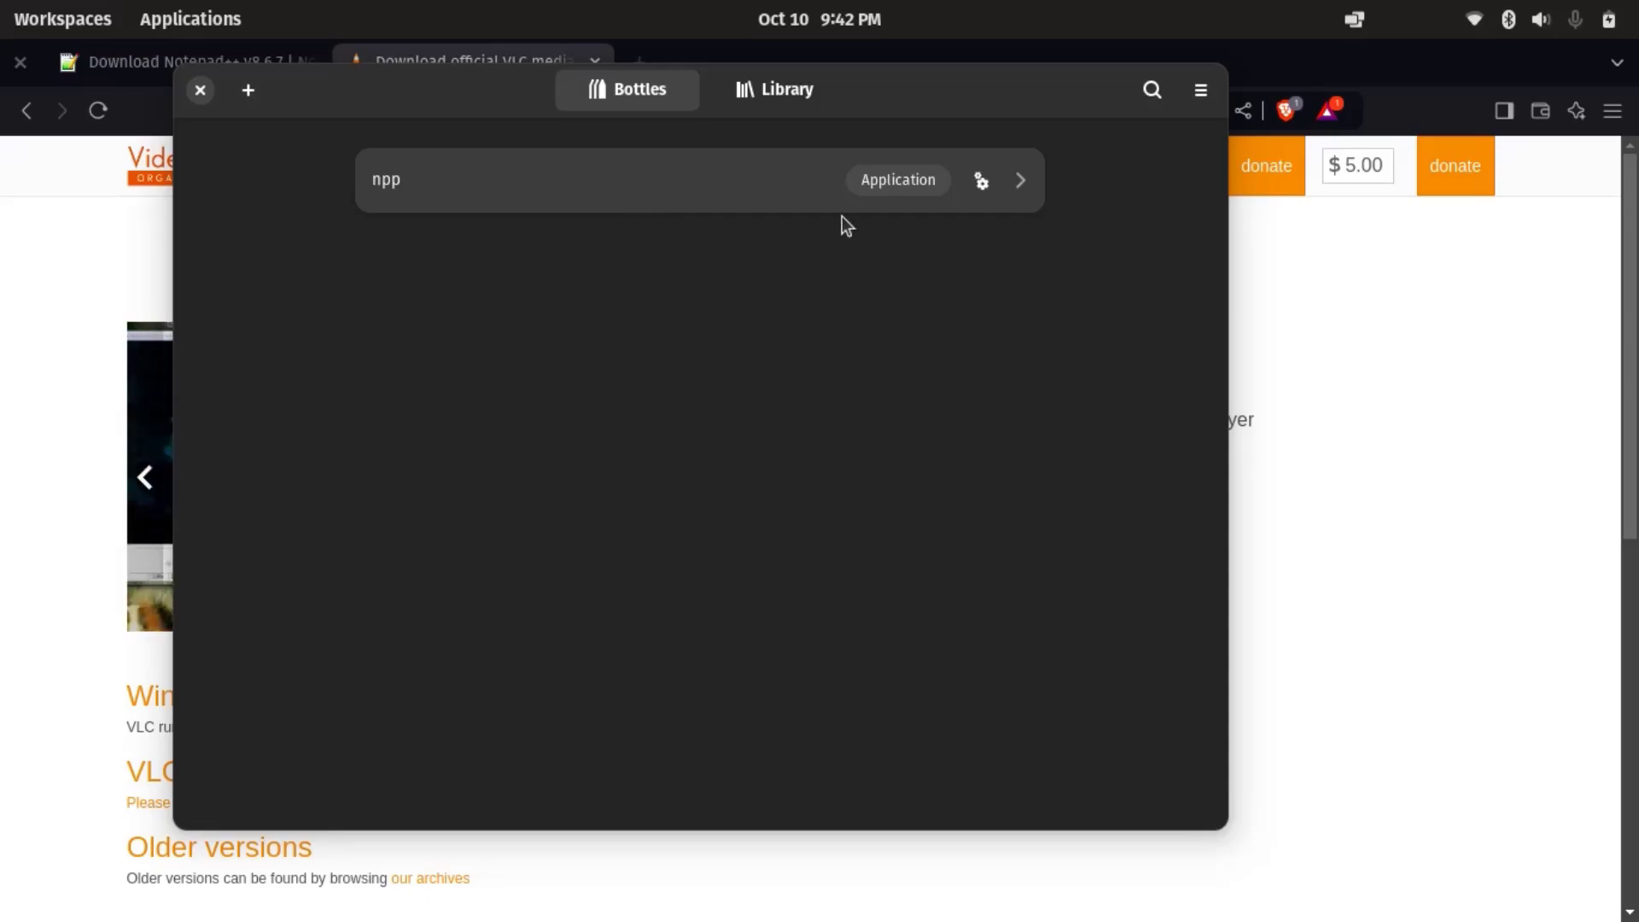
From the npp bottle, launch and close vlc, then launch and close notepad++
left_click(1021, 184)
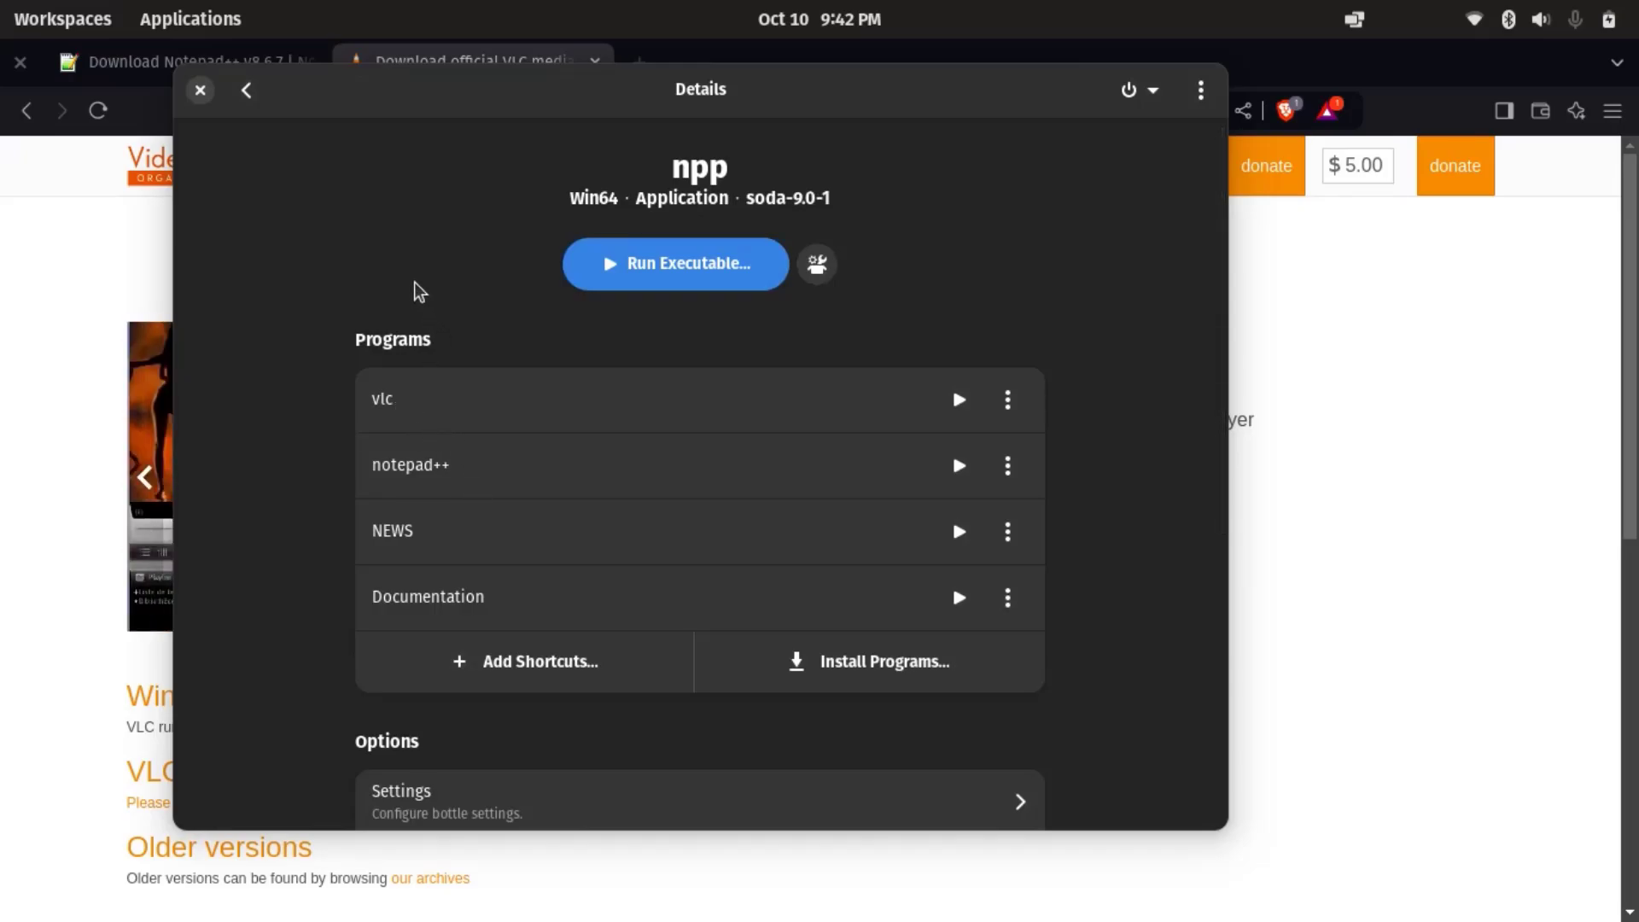
left_click(959, 400)
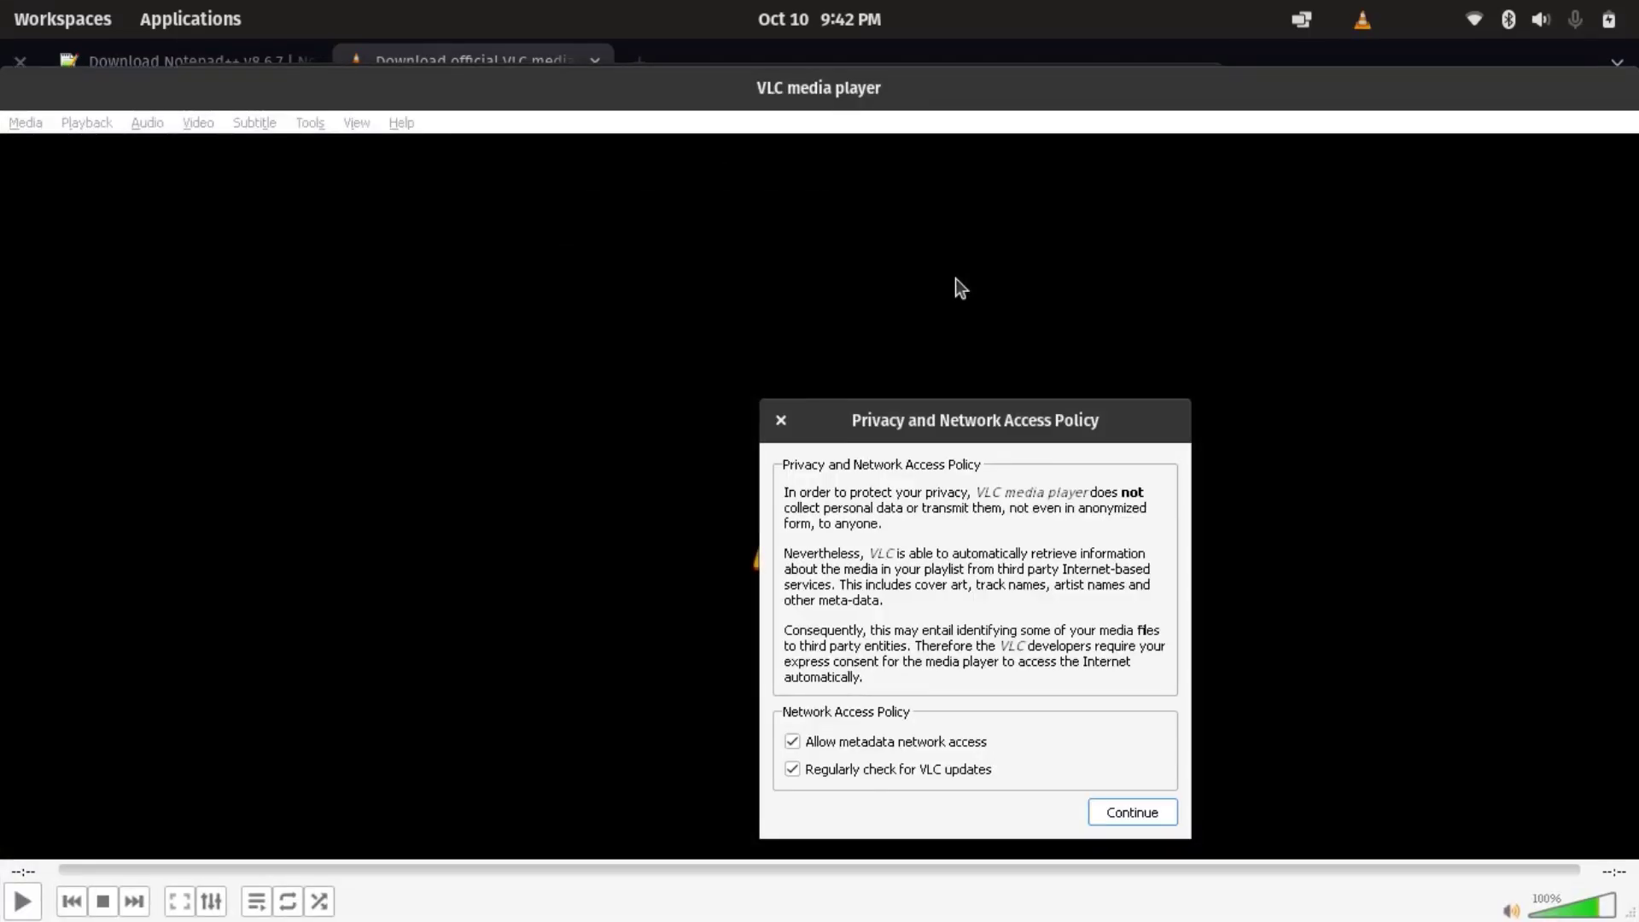
left_click(780, 418)
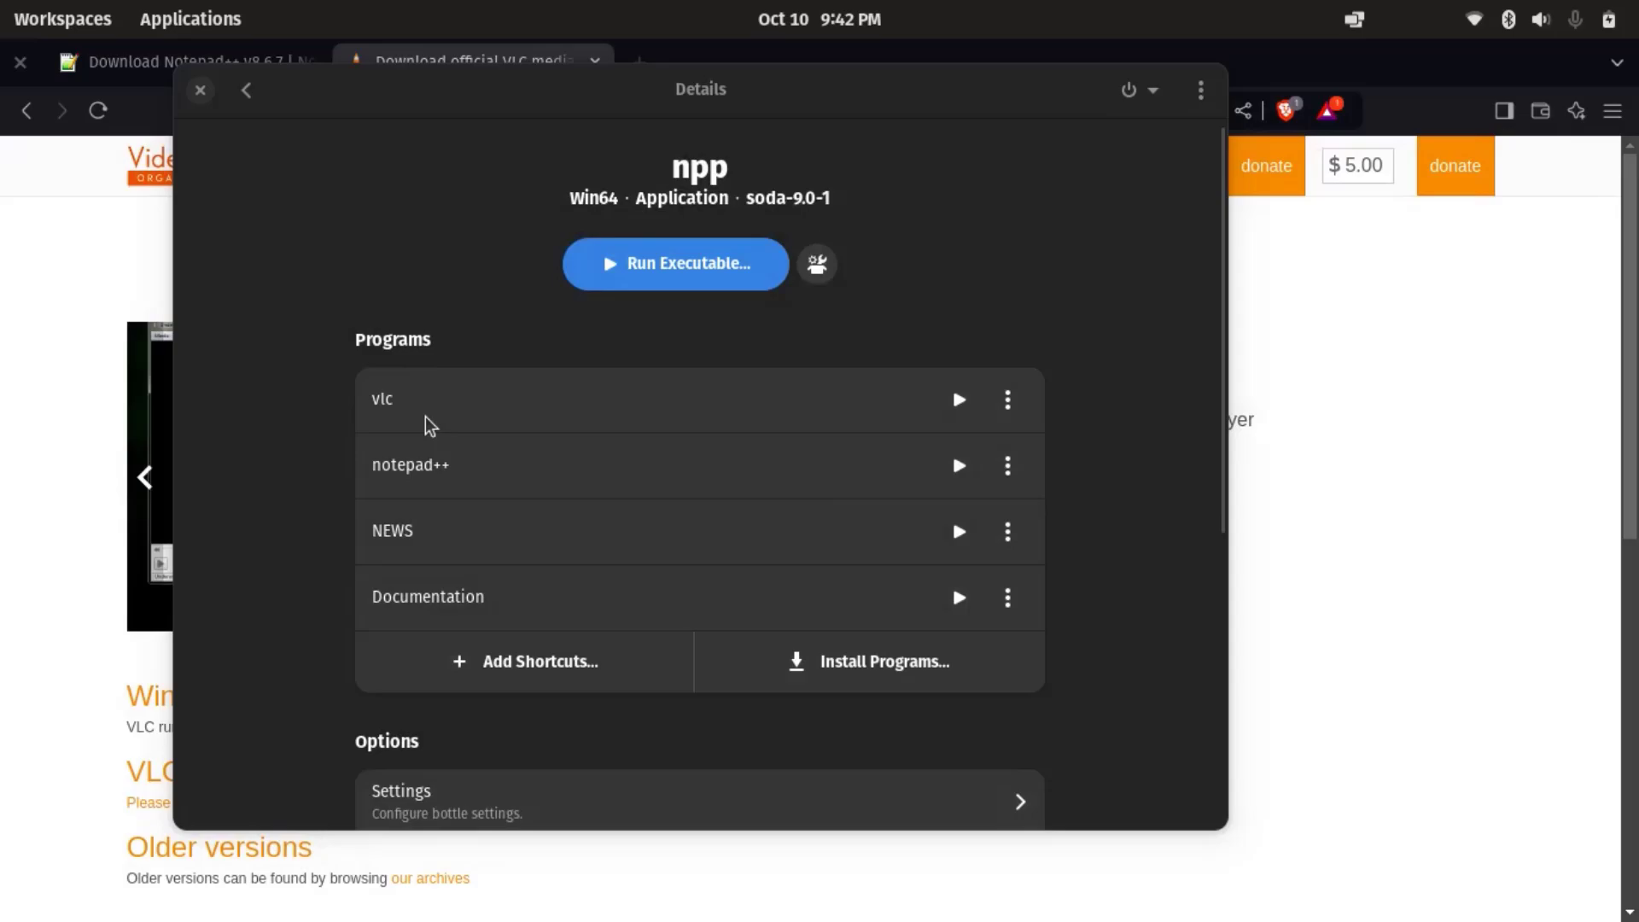
left_click(958, 466)
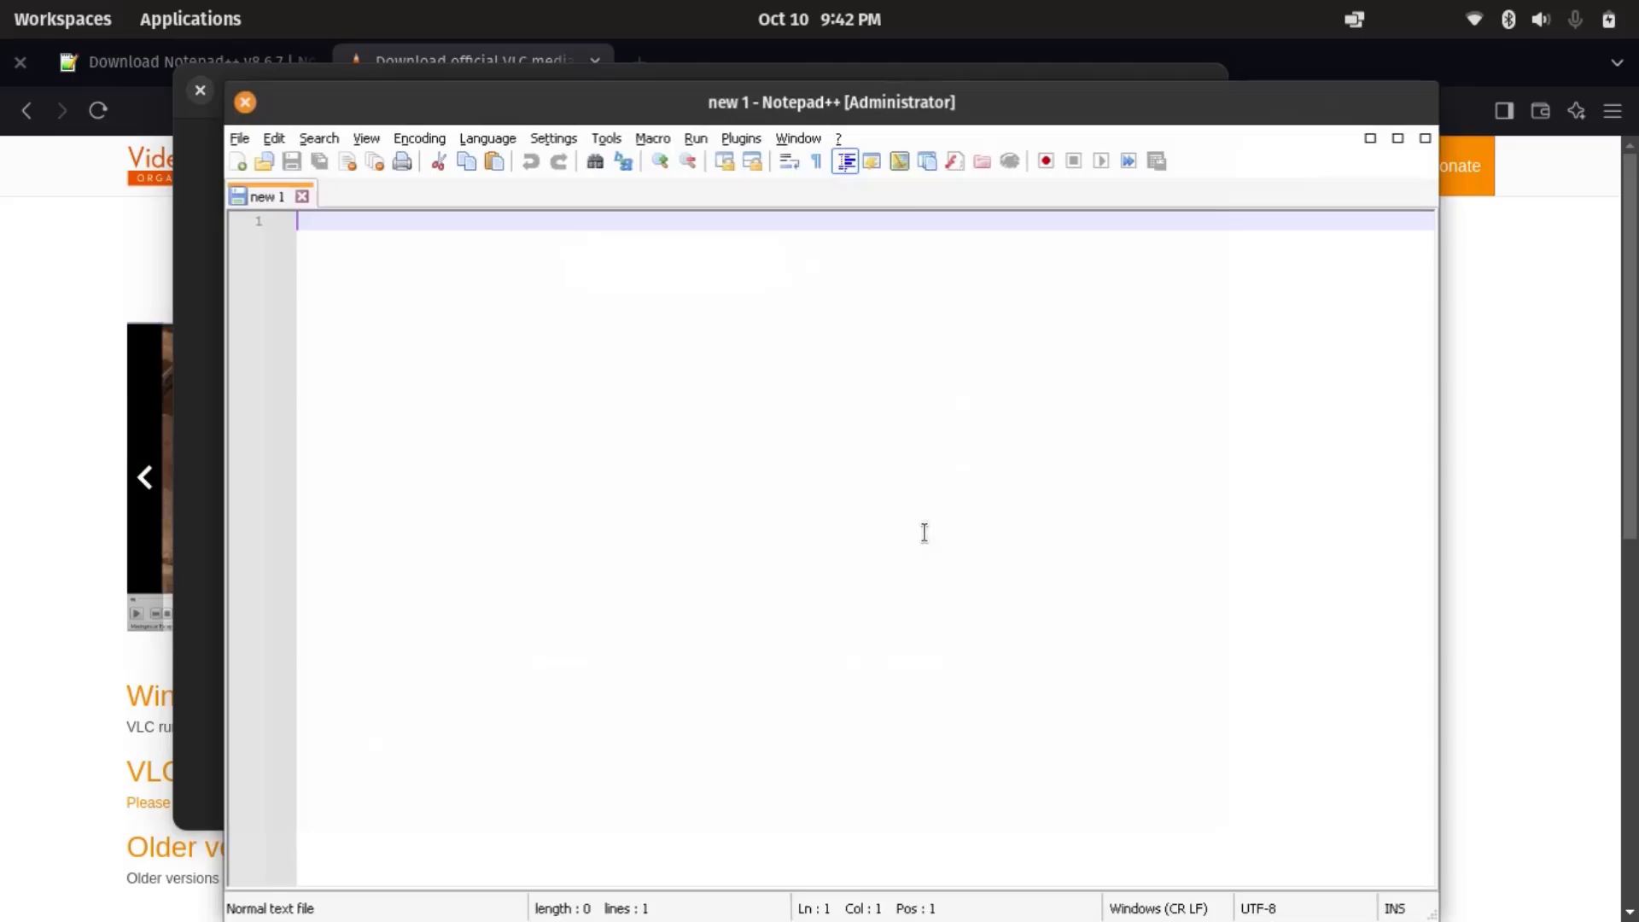
left_click(245, 101)
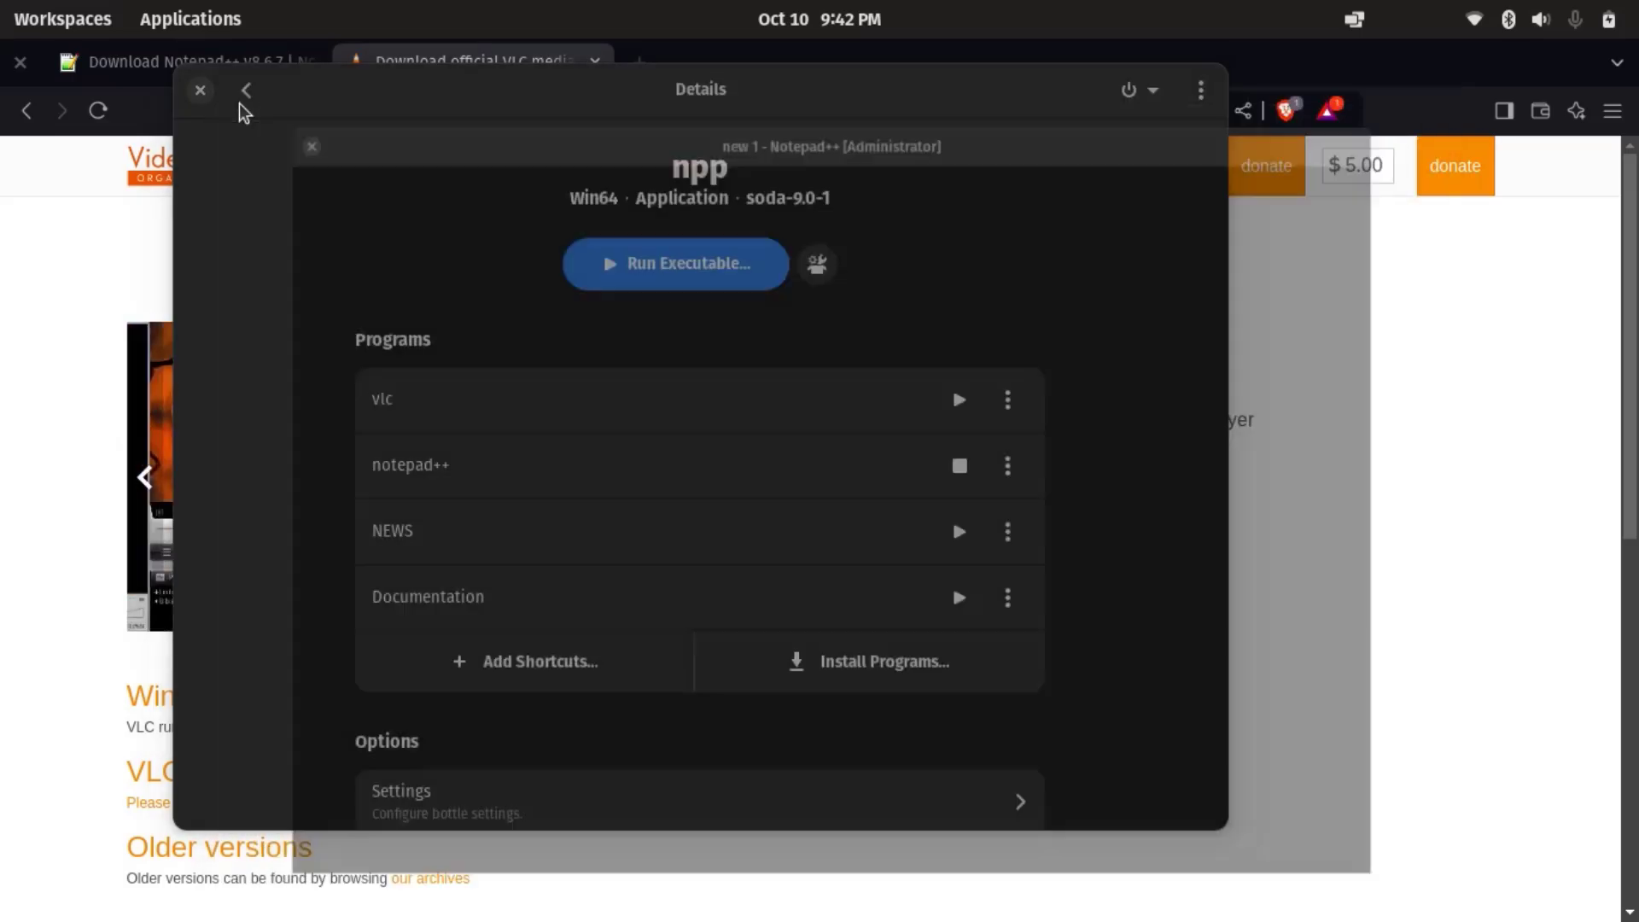